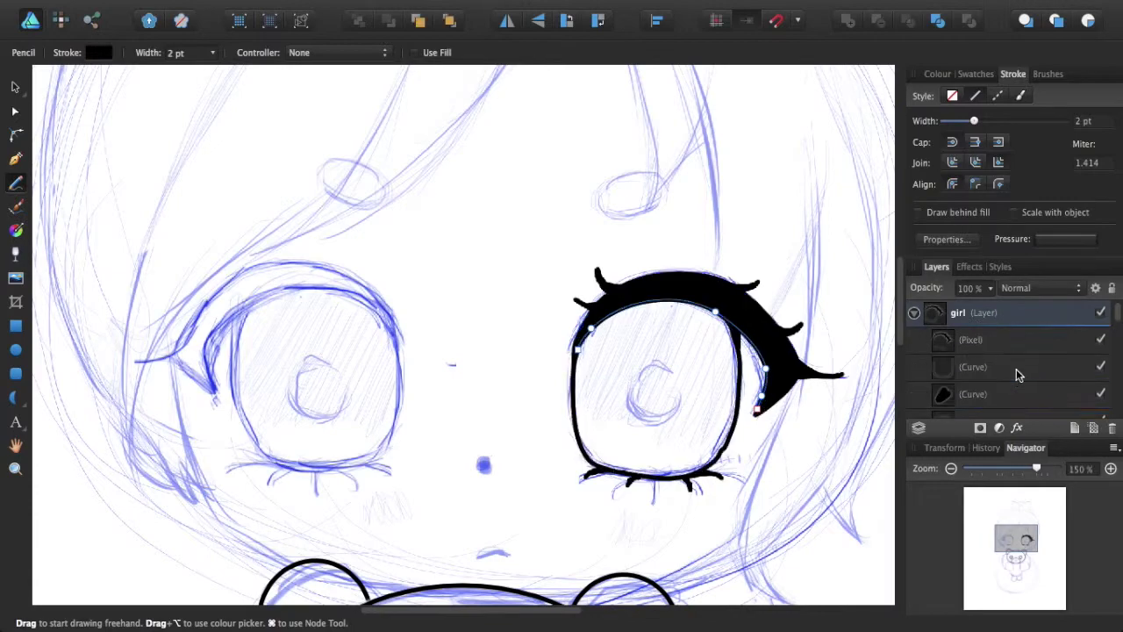
# Step: Trace the inner upper lash line and outer corner of the girl's left-hand eye with the 2 pt Pencil
pyautogui.scroll(-1, 1009, 351)
pyautogui.click(1071, 339)
pyautogui.press('super+alt+0')
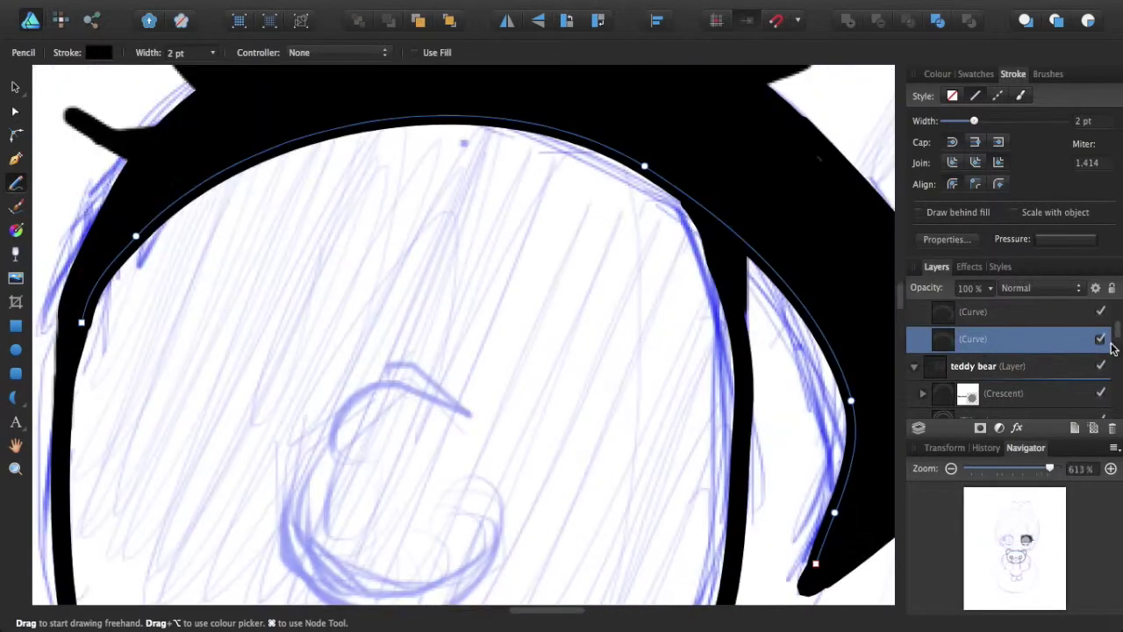
pyautogui.scroll(-5, 465, 334)
pyautogui.scroll(3, 368, 333)
pyautogui.moveTo(412, 330); pyautogui.dragTo(279, 367)
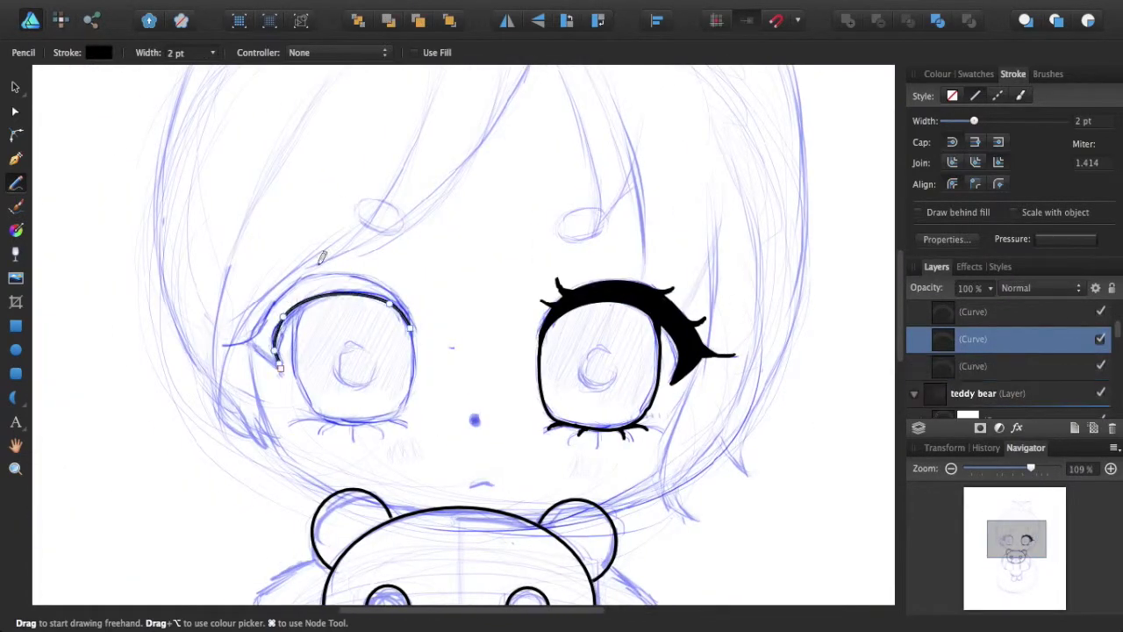
pyautogui.press('a')
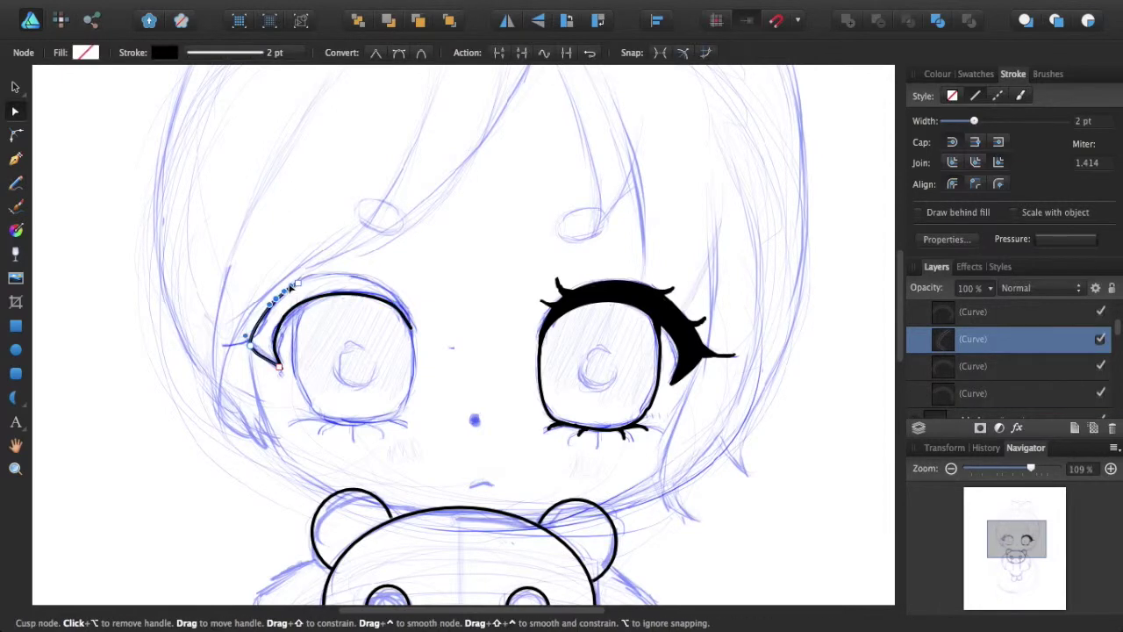
pyautogui.click(298, 342)
pyautogui.click(518, 184)
# Step: Trace the upper outer edge of the left-hand eye's thick lash with the Pencil
pyautogui.press('n')
pyautogui.moveTo(272, 303)
pyautogui.mouseDown()
pyautogui.moveTo(380, 274)
pyautogui.moveTo(413, 326)
pyautogui.mouseUp()
pyautogui.press('a')
pyautogui.click(727, 130)
# Step: Trace the rounded iris outline of the left-hand eye over the sketch
pyautogui.press('n')
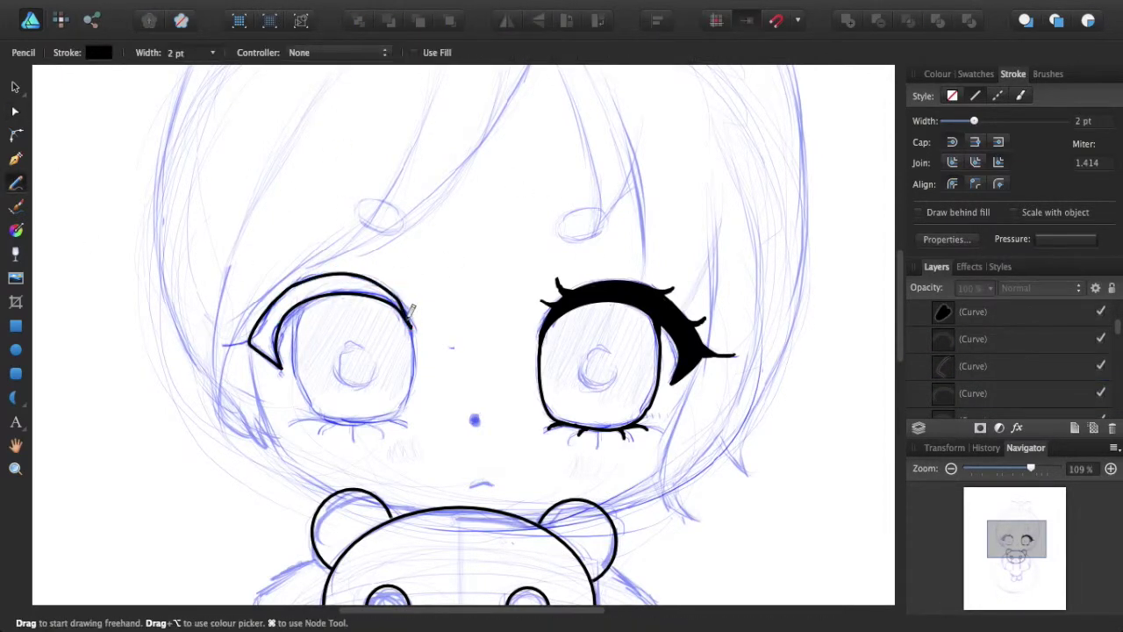
pyautogui.moveTo(316, 401); pyautogui.dragTo(299, 302)
pyautogui.press('a')
pyautogui.click(396, 408)
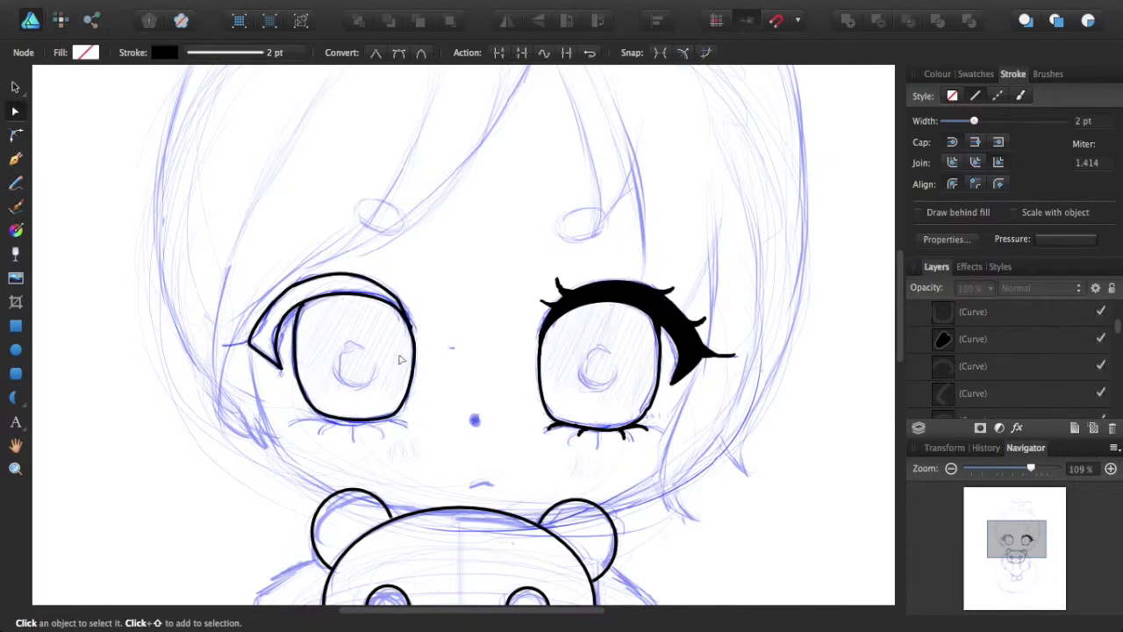
# Step: Erase the overlapping line ends around the eyes and paint the left-hand upper lash solid black with the 8 px brush
pyautogui.press('super+2')
pyautogui.click(972, 399)
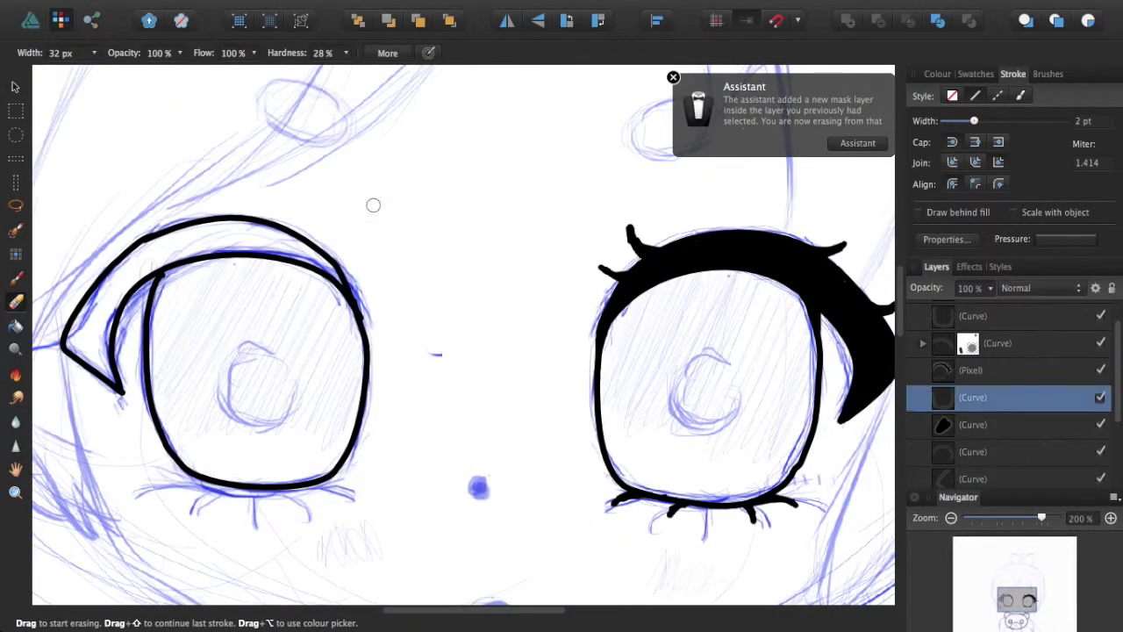
pyautogui.scroll(3, 972, 369)
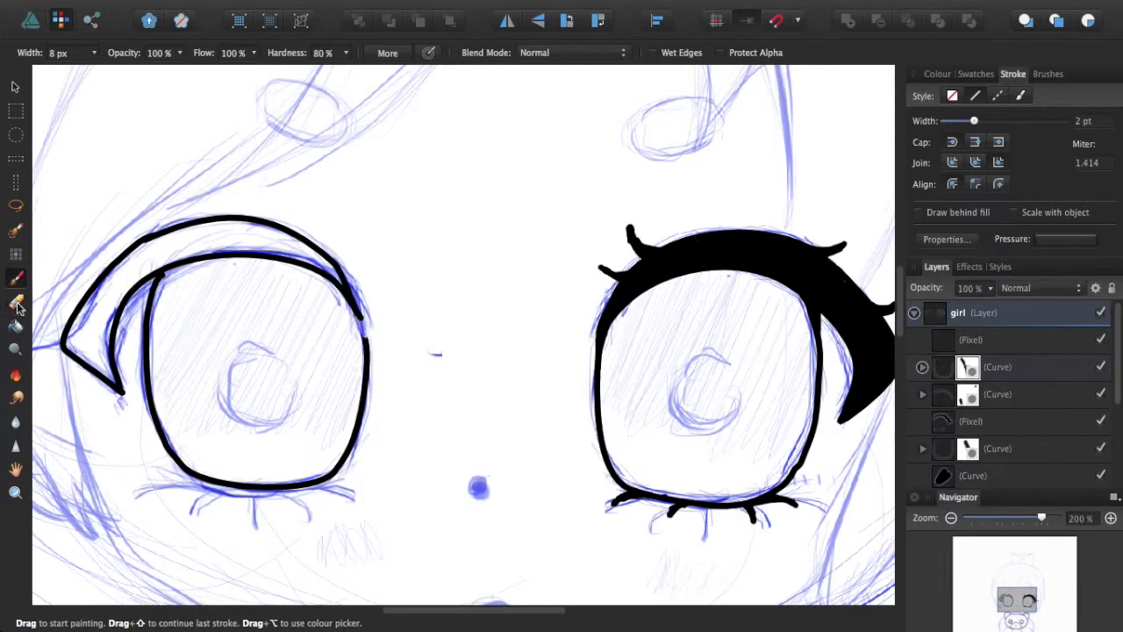
pyautogui.moveTo(341, 279); pyautogui.dragTo(192, 228)
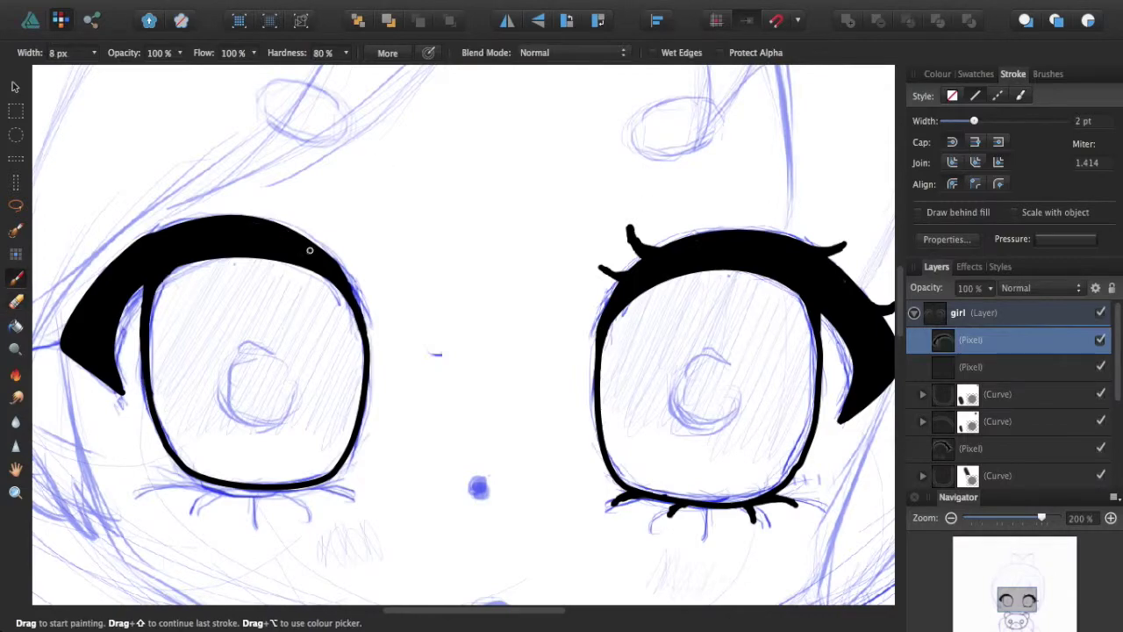
# Step: Paint the small flicked lashes at the inner and outer ends of the left-hand upper lash
pyautogui.hscroll(-5, 284, 238)
pyautogui.hscroll(8, 483, 308)
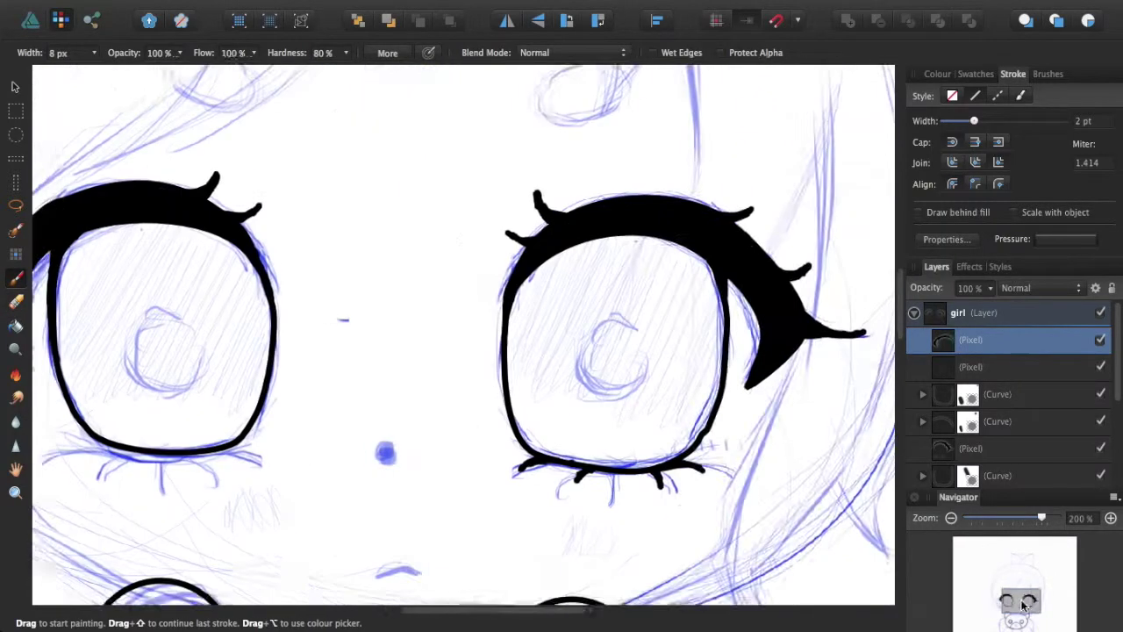
pyautogui.scroll(-5, 484, 308)
pyautogui.scroll(5, 197, 321)
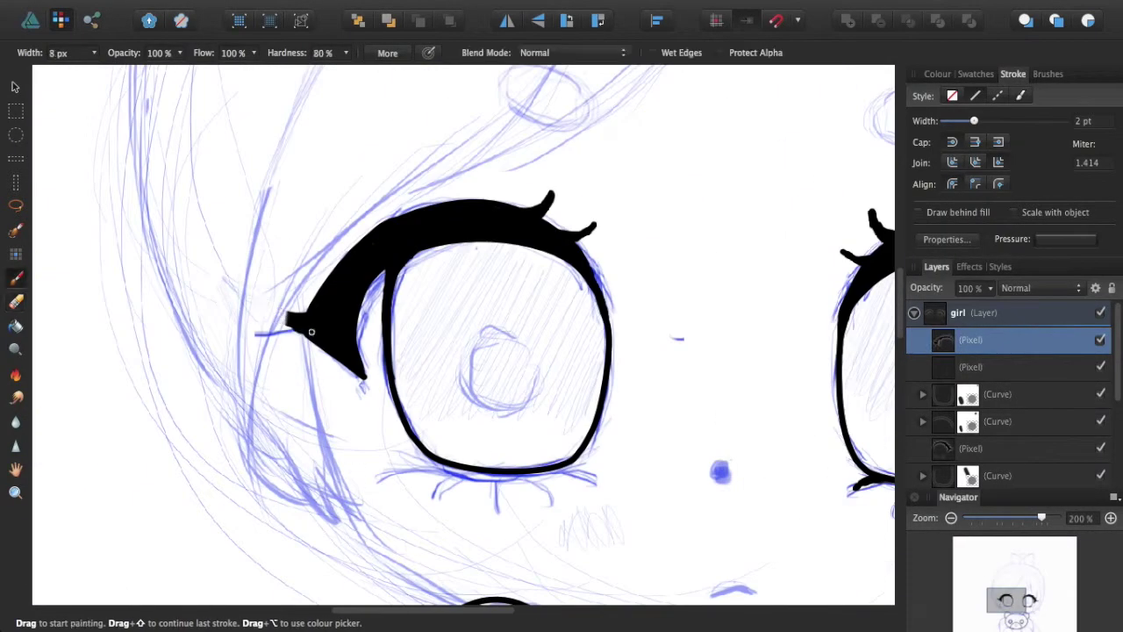
pyautogui.hscroll(4, 325, 277)
pyautogui.scroll(1, 325, 277)
pyautogui.scroll(-4, 143, 305)
pyautogui.hscroll(2, 143, 304)
# Step: Undo the painted nose dot and outline both oval eyebrows with the 2 pt Pencil
pyautogui.click(442, 319)
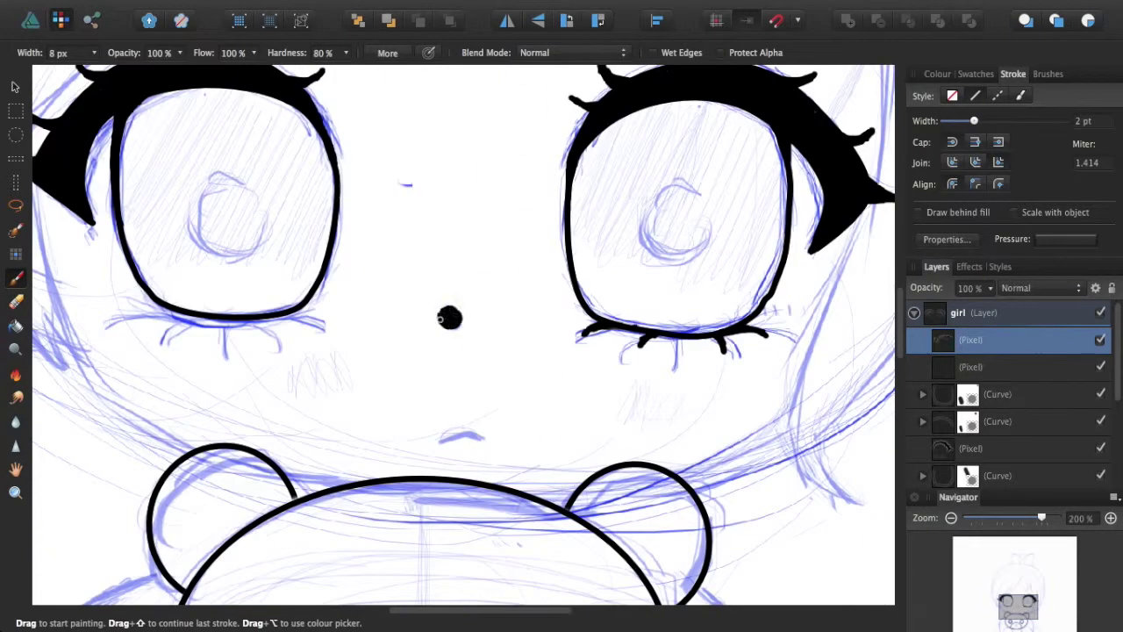
pyautogui.press('super+z')
pyautogui.press('super+1')
pyautogui.scroll(5, 548, 386)
pyautogui.moveTo(566, 327); pyautogui.dragTo(529, 364)
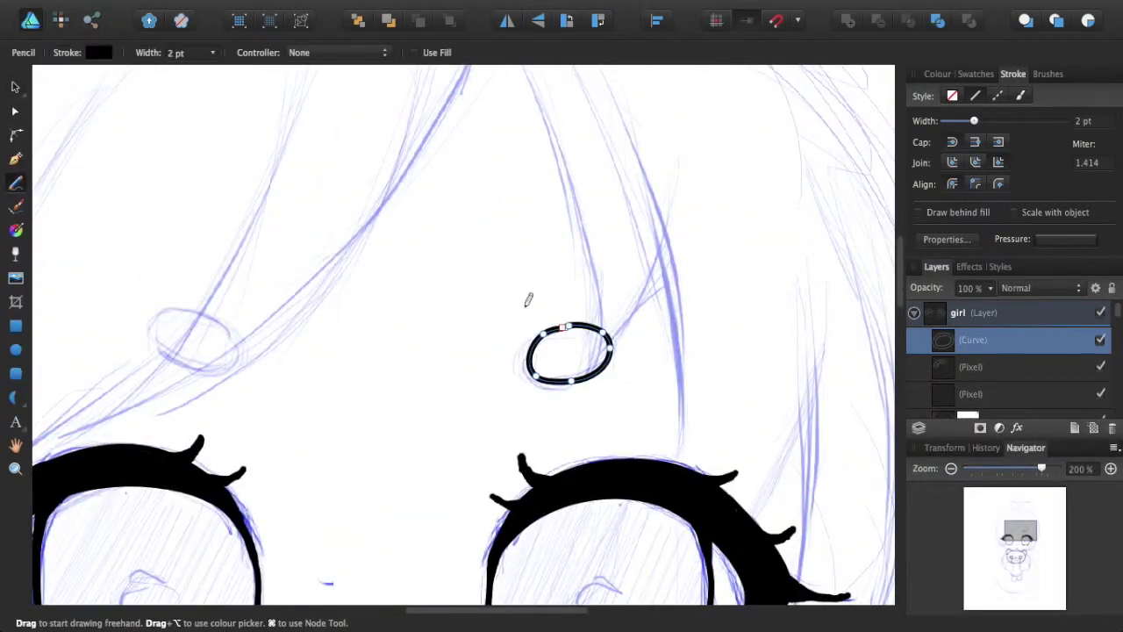
pyautogui.scroll(-2, 529, 300)
pyautogui.moveTo(334, 202); pyautogui.dragTo(332, 203)
# Step: Trace the nose, the mouth and the jawline behind the teddy bear's ears with the Pencil
pyautogui.moveTo(1042, 469)
pyautogui.mouseDown()
pyautogui.moveTo(977, 468)
pyautogui.moveTo(1036, 472)
pyautogui.mouseUp()
pyautogui.scroll(-5, 210, 294)
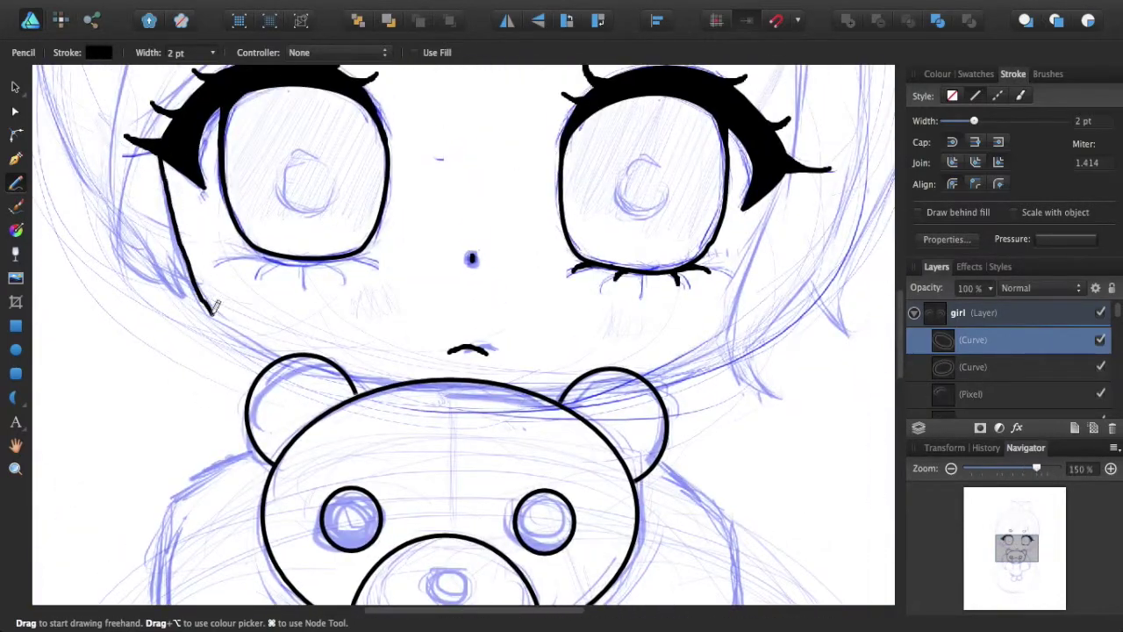
pyautogui.moveTo(363, 373); pyautogui.dragTo(560, 398)
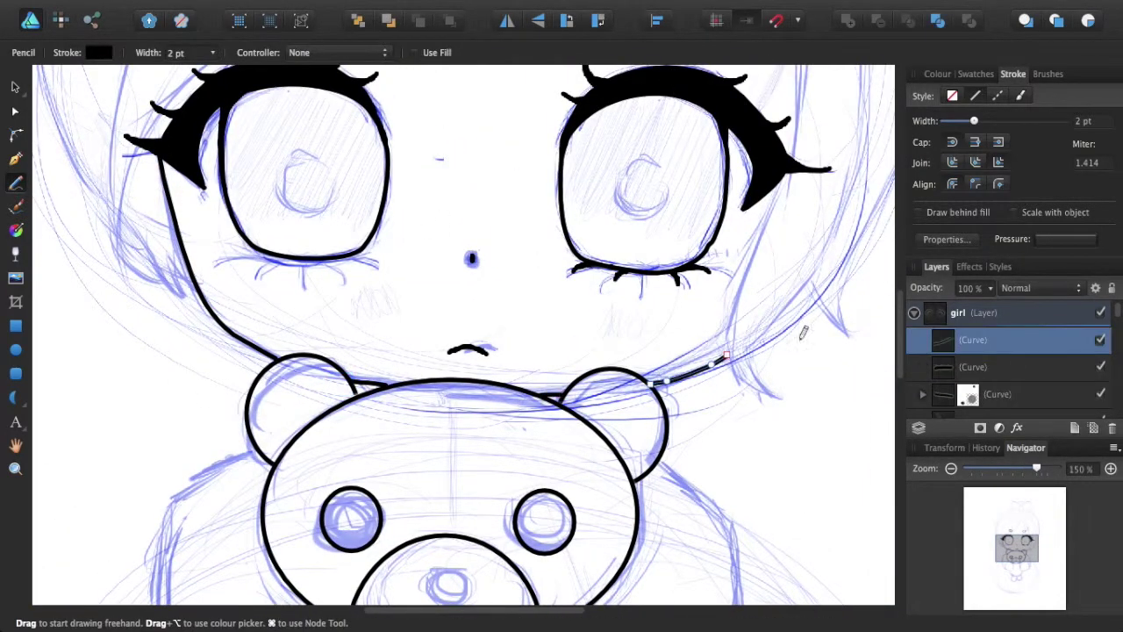
# Step: Trace the three long fringe strands sweeping down the left side of the girl's face
pyautogui.scroll(5, 803, 331)
pyautogui.scroll(-2, 608, 576)
pyautogui.moveTo(657, 98); pyautogui.dragTo(587, 220)
pyautogui.moveTo(564, 112)
pyautogui.mouseDown()
pyautogui.moveTo(480, 269)
pyautogui.moveTo(435, 324)
pyautogui.mouseUp()
pyautogui.press('n')
pyautogui.moveTo(440, 151)
pyautogui.mouseDown()
pyautogui.moveTo(351, 277)
pyautogui.moveTo(330, 481)
pyautogui.mouseUp()
pyautogui.press('a')
pyautogui.press('super+d')
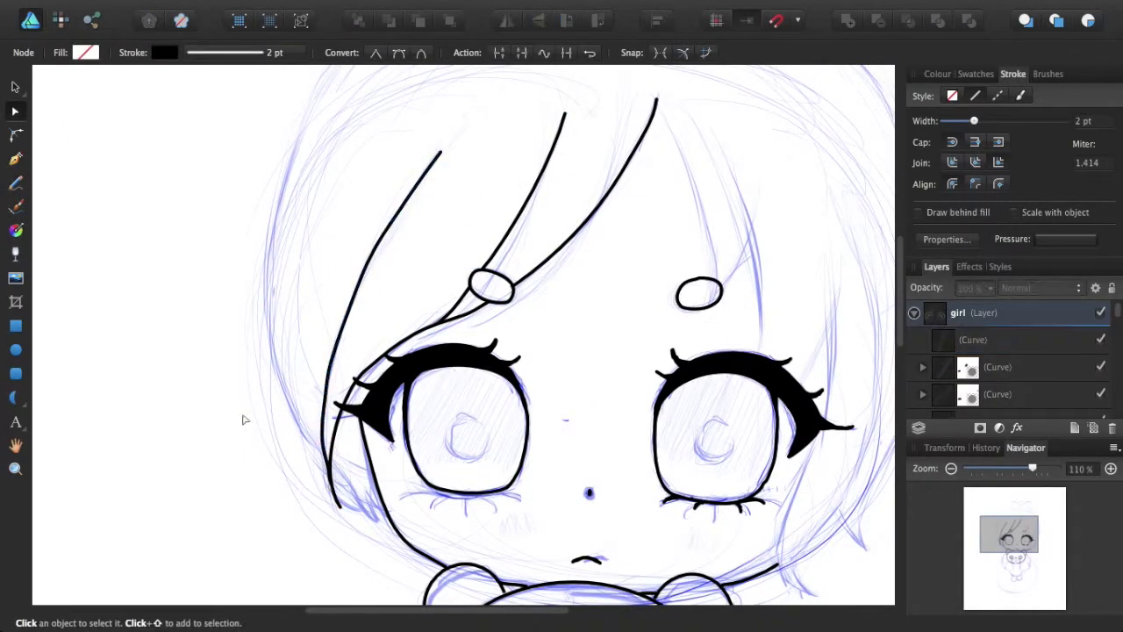
# Step: Trace the fringe strands running from the central parting down to the right-hand eyebrow and eye
pyautogui.press('n')
pyautogui.scroll(3, 504, 232)
pyautogui.hscroll(4, 505, 232)
pyautogui.moveTo(547, 344); pyautogui.dragTo(559, 405)
pyautogui.press('a')
pyautogui.press('super+d')
pyautogui.press('e')
pyautogui.press('n')
pyautogui.moveTo(576, 305); pyautogui.dragTo(603, 426)
pyautogui.press('a')
pyautogui.press('super+d')
# Step: Trace the long side lock beside the right-hand eye and the pointed hair tips on both sides of the face
pyautogui.press('n')
pyautogui.scroll(-5, 676, 263)
pyautogui.moveTo(680, 260); pyautogui.dragTo(653, 582)
pyautogui.press('a')
pyautogui.press('n')
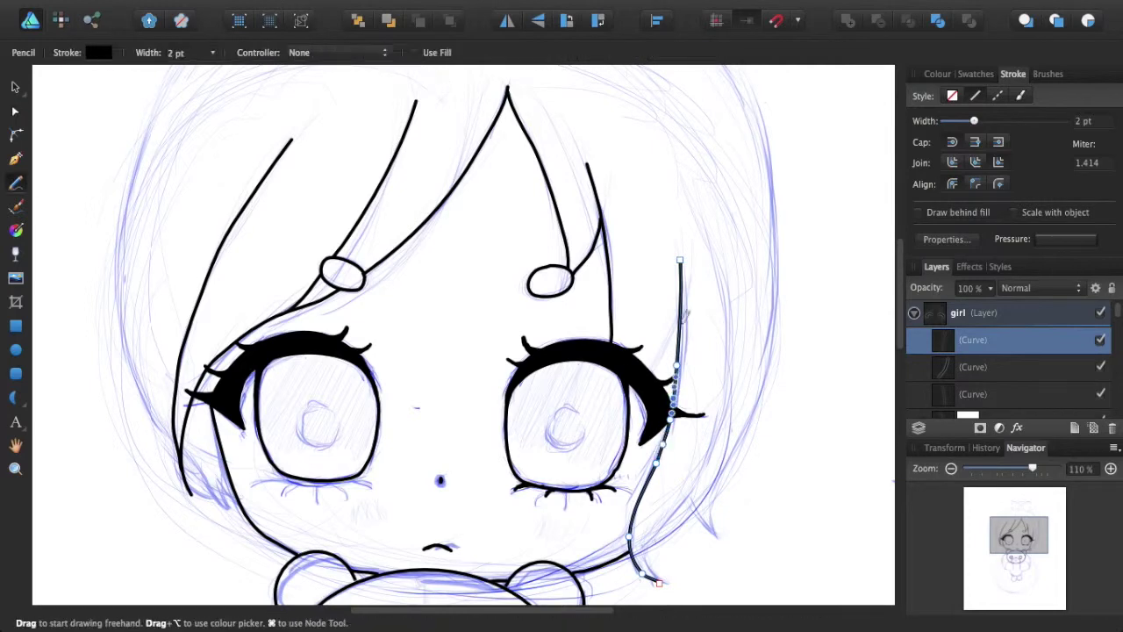
pyautogui.click(13, 110)
pyautogui.press('super+d')
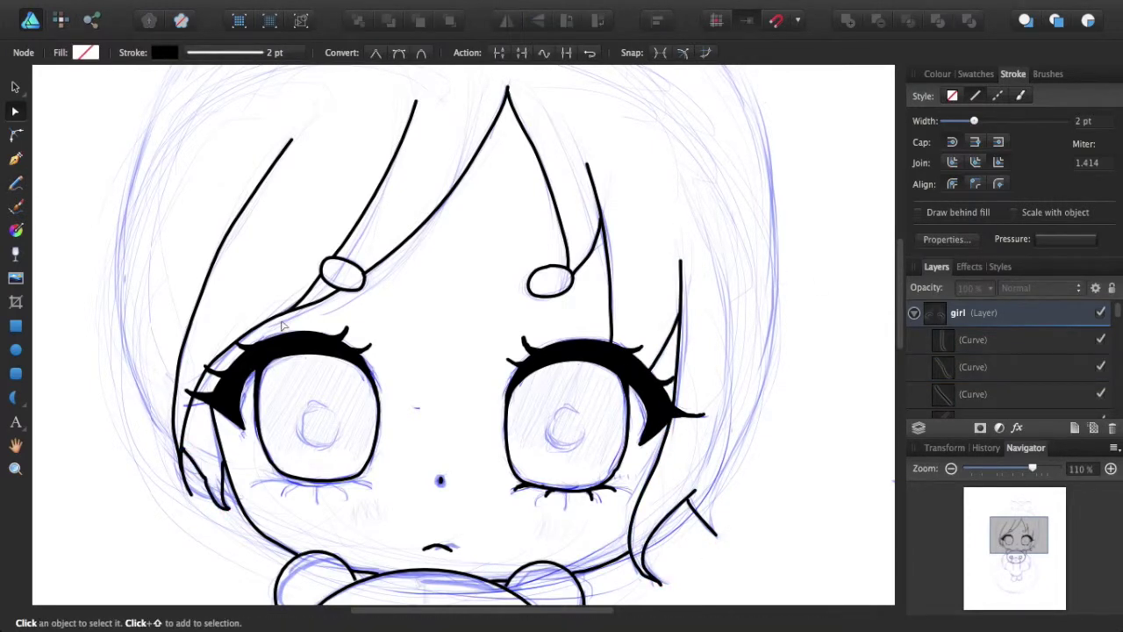
# Step: Trace the left outer contour of the hair from the crown down to the cheek
pyautogui.hscroll(2, 283, 326)
pyautogui.scroll(5, 539, 112)
pyautogui.press('n')
pyautogui.moveTo(173, 423); pyautogui.dragTo(224, 593)
pyautogui.press('a')
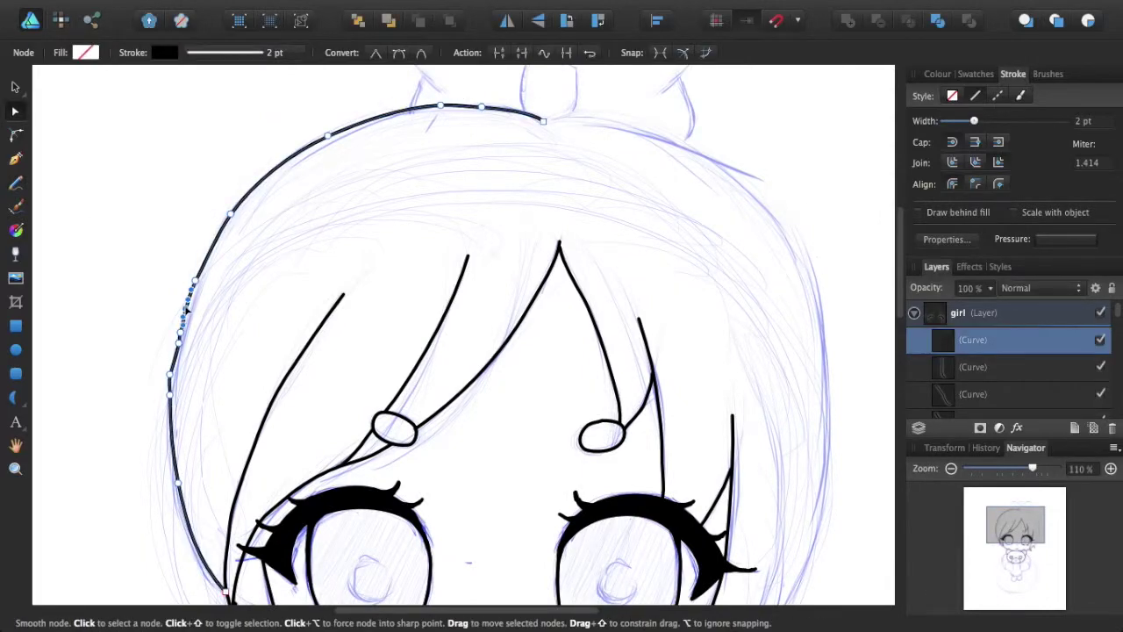
pyautogui.press('super+d')
# Step: Add the lower lashes beneath the left-hand eye and touch up their joins with the 8 px brush
pyautogui.press('n')
pyautogui.scroll(-5, 439, 334)
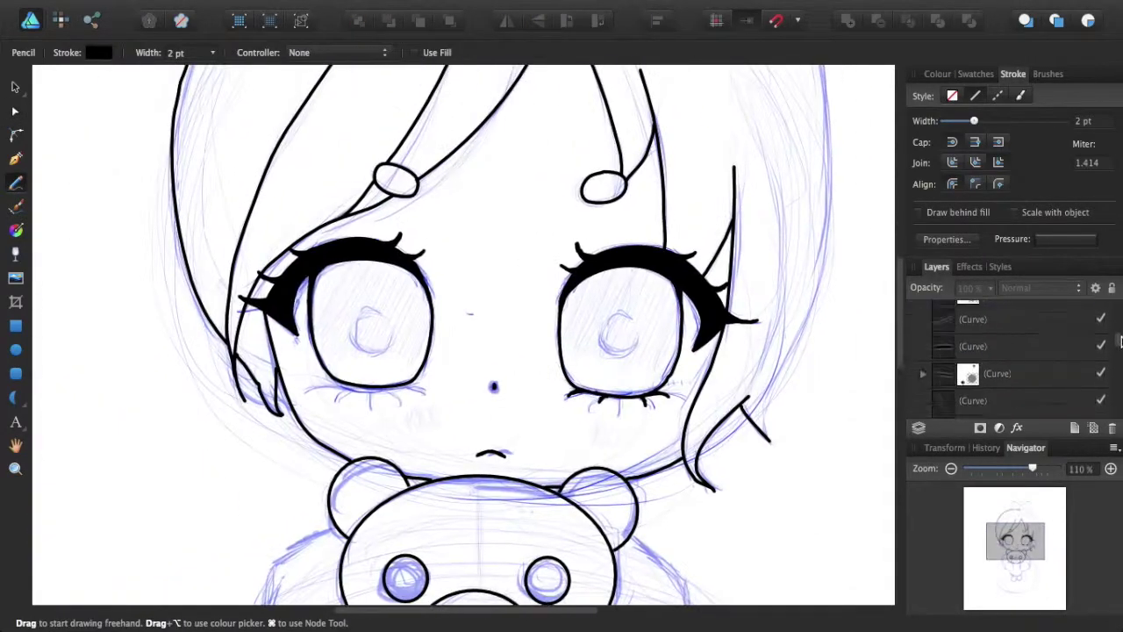
pyautogui.keyDown('super'); pyautogui.click(441, 299); pyautogui.keyUp('super')
pyautogui.press('v')
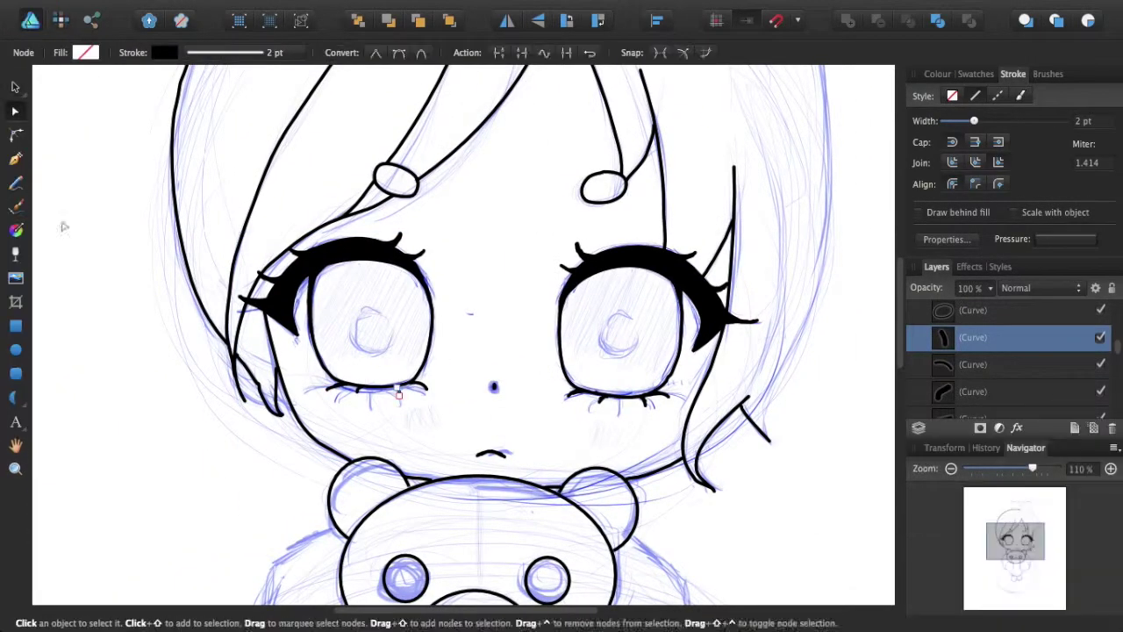
pyautogui.press('super+2')
pyautogui.press('super+plus')
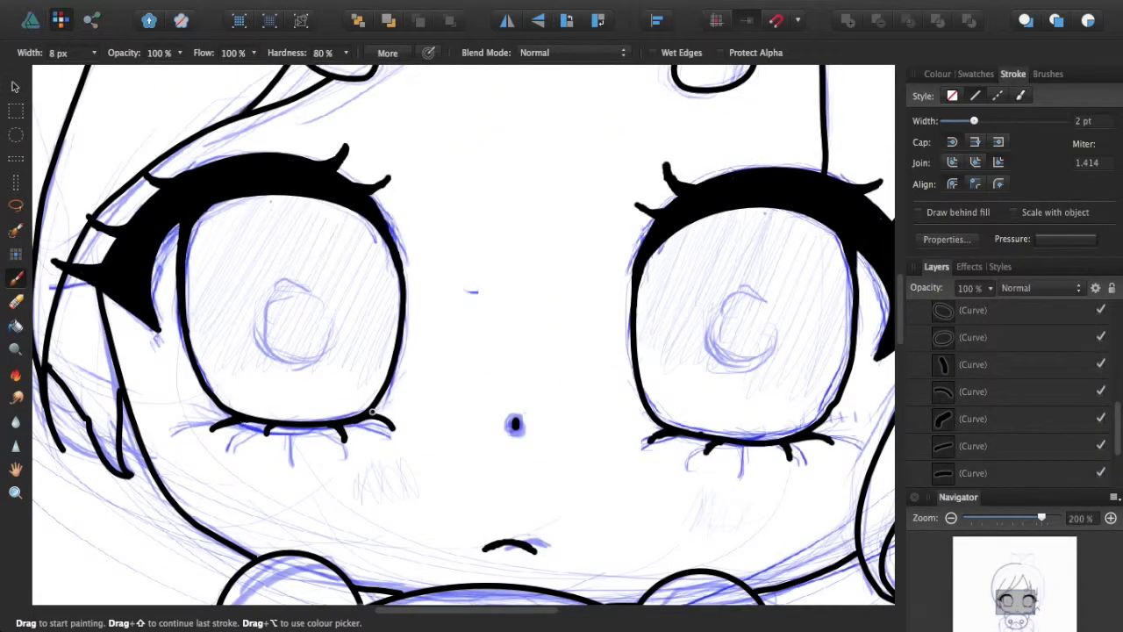
pyautogui.press('super+minus')
pyautogui.click(1003, 345)
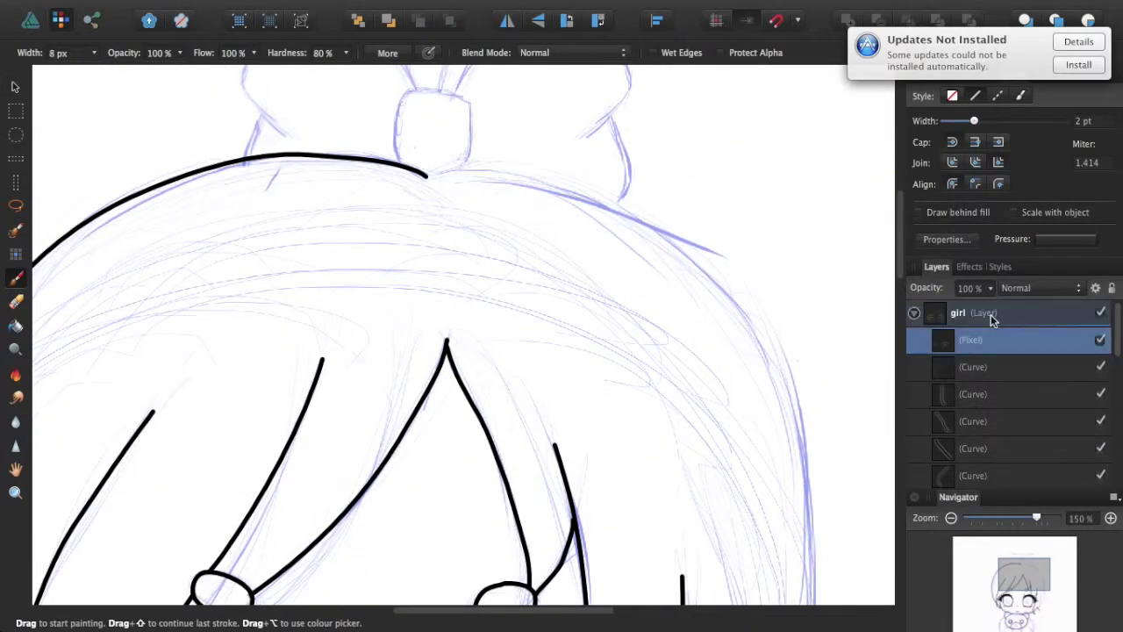
# Step: Trace the right outer contour of the hair from the crown down to the side lock with the Pencil
pyautogui.scroll(-5, 336, 147)
pyautogui.scroll(-1, 992, 333)
pyautogui.click(32, 21)
pyautogui.moveTo(393, 163)
pyautogui.mouseDown()
pyautogui.moveTo(567, 216)
pyautogui.moveTo(604, 268)
pyautogui.moveTo(639, 421)
pyautogui.mouseUp()
pyautogui.scroll(-4, 639, 421)
pyautogui.moveTo(646, 256); pyautogui.dragTo(593, 481)
pyautogui.press('a')
# Step: Trace the girl's left-hand arm and the rounded hand holding the teddy bear
pyautogui.scroll(-6, 667, 494)
pyautogui.press('n')
pyautogui.scroll(1, 1067, 335)
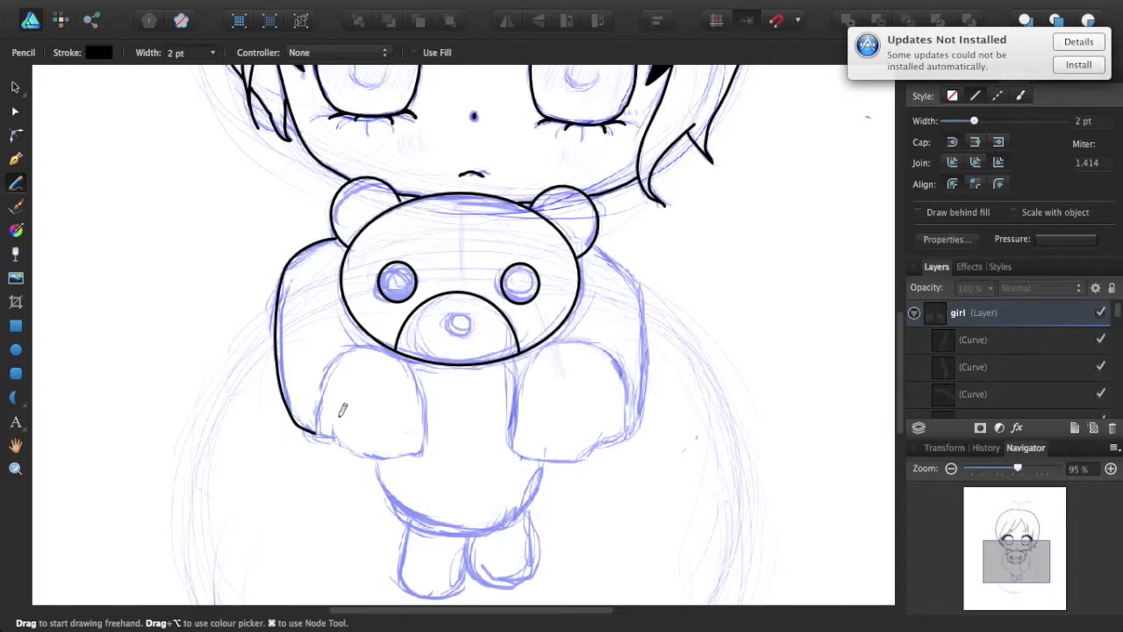
pyautogui.moveTo(421, 455); pyautogui.dragTo(420, 375)
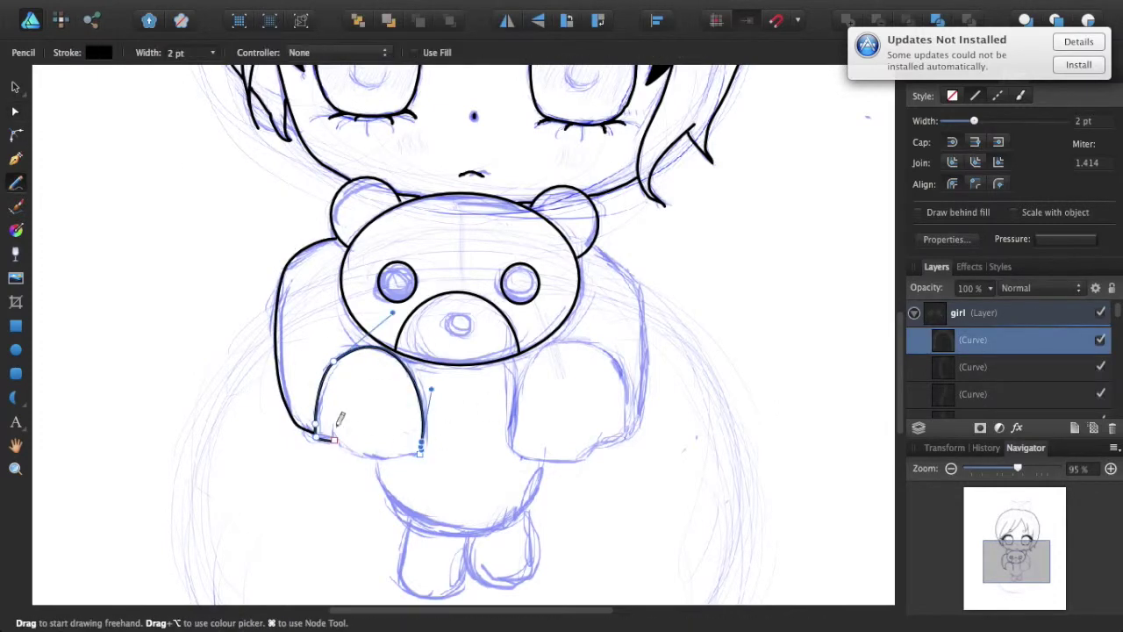
# Step: Trace the girl's right-hand arm and the rounded hand beneath the teddy bear's head
pyautogui.moveTo(645, 330); pyautogui.dragTo(625, 436)
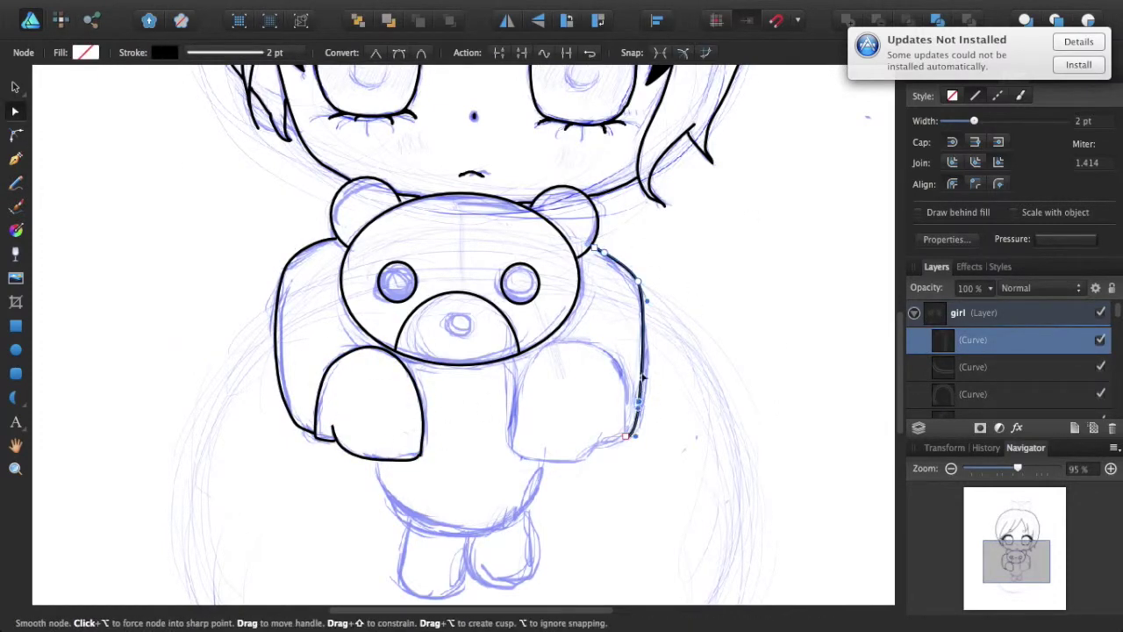
pyautogui.press('v')
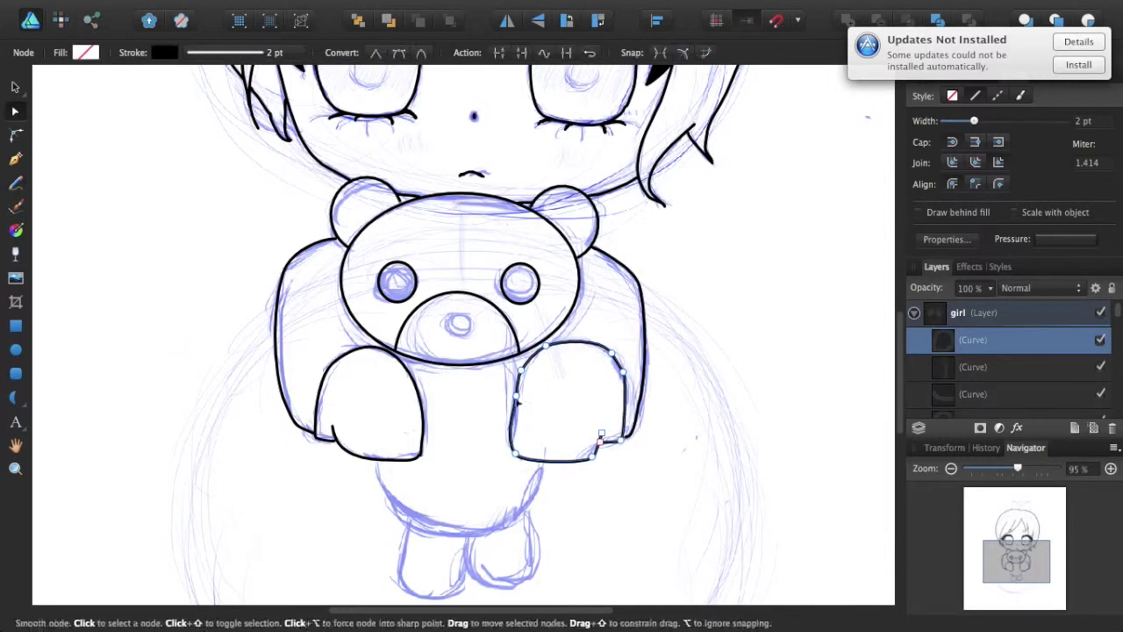
pyautogui.click(620, 462)
# Step: On the teddy bear layer, paint a short connecting stroke where the bear's head meets the right-hand hand
pyautogui.press('super+2')
pyautogui.scroll(3, 702, 439)
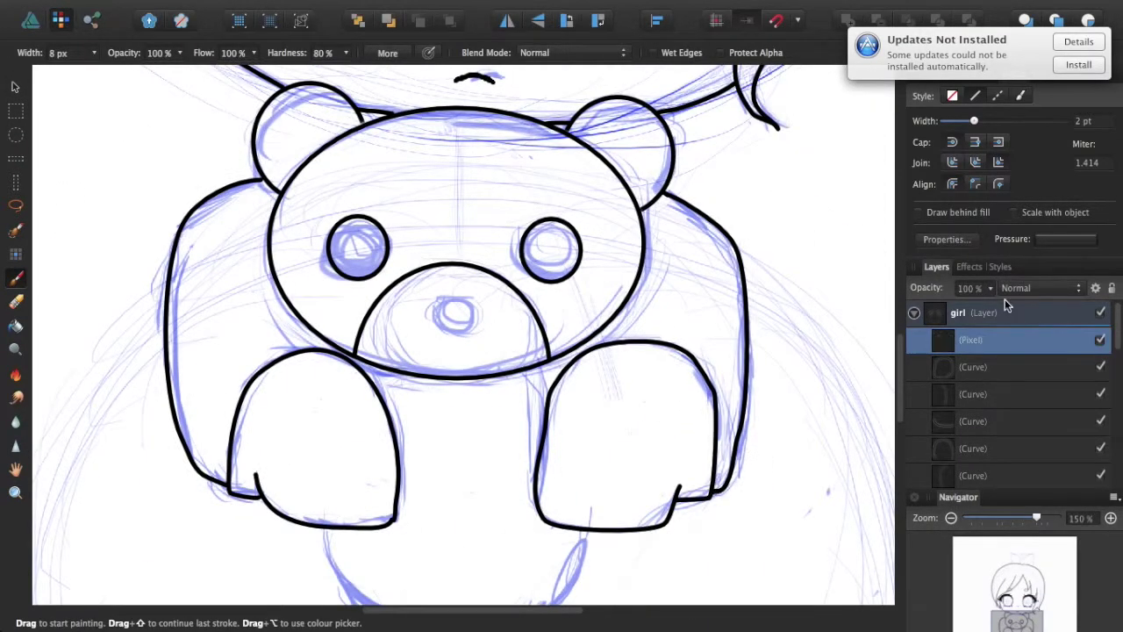
pyautogui.click(974, 340)
pyautogui.click(596, 340)
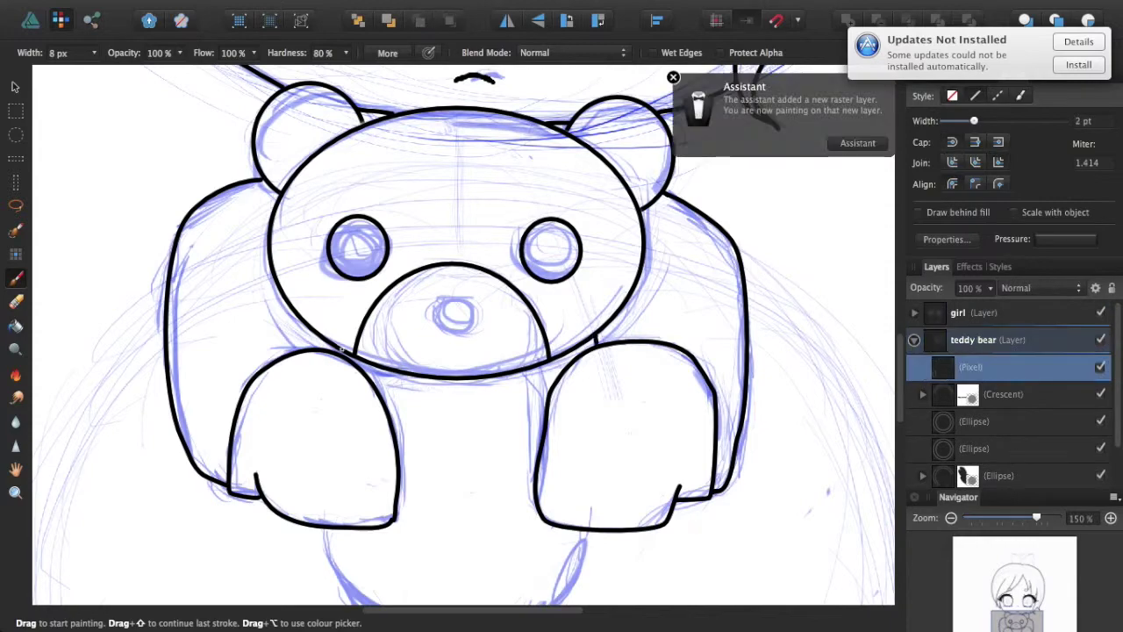
pyautogui.hotkey('ctrl', 'z')
pyautogui.click(679, 248)
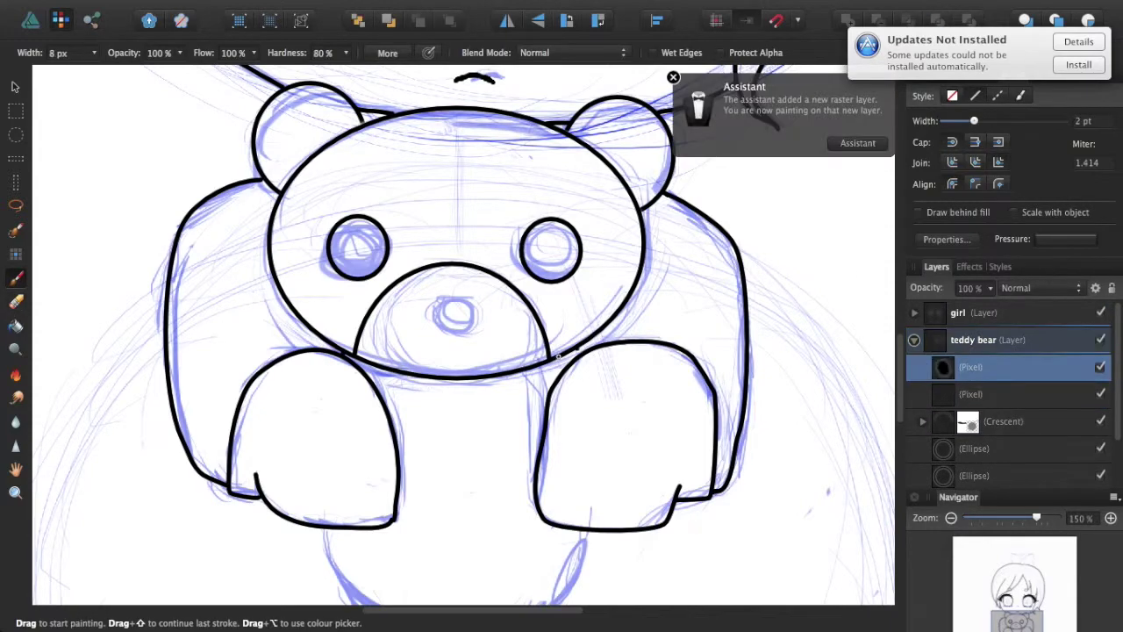
pyautogui.scroll(-3, 749, 418)
pyautogui.hscroll(3, 748, 418)
pyautogui.scroll(-3, 679, 340)
# Step: Draw an ellipse for the teddy bear's body and erase the parts overlapping the head and hands
pyautogui.press('super+1')
pyautogui.press('m')
pyautogui.moveTo(349, 425); pyautogui.dragTo(615, 570)
pyautogui.scroll(-3, 614, 571)
pyautogui.press('a')
pyautogui.moveTo(487, 327); pyautogui.dragTo(371, 446)
pyautogui.moveTo(500, 409); pyautogui.dragTo(439, 319)
pyautogui.moveTo(531, 351)
pyautogui.mouseDown()
pyautogui.moveTo(566, 320)
pyautogui.moveTo(541, 320)
pyautogui.mouseUp()
pyautogui.press('e')
pyautogui.press('v')
# Step: Try a tall rounded rectangle as a leg shape, drawn in the empty area beside the bear
pyautogui.click(84, 195)
pyautogui.press('m')
pyautogui.moveTo(95, 295); pyautogui.dragTo(155, 404)
# Step: Try to form the bear's legs from two upright ellipses placed side by side under the body
pyautogui.press('e')
pyautogui.moveTo(98, 176); pyautogui.dragTo(164, 281)
pyautogui.press('v')
pyautogui.moveTo(131, 228); pyautogui.dragTo(416, 463)
pyautogui.press('e')
pyautogui.moveTo(214, 401); pyautogui.dragTo(288, 510)
pyautogui.press('v')
pyautogui.moveTo(252, 456); pyautogui.dragTo(496, 464)
pyautogui.press('super+d')
# Step: Erase the parts of the leg ellipses that overlap the bear's body
pyautogui.press('e')
pyautogui.moveTo(469, 412); pyautogui.dragTo(516, 431)
pyautogui.moveTo(397, 412); pyautogui.dragTo(444, 430)
pyautogui.moveTo(390, 431); pyautogui.dragTo(393, 505)
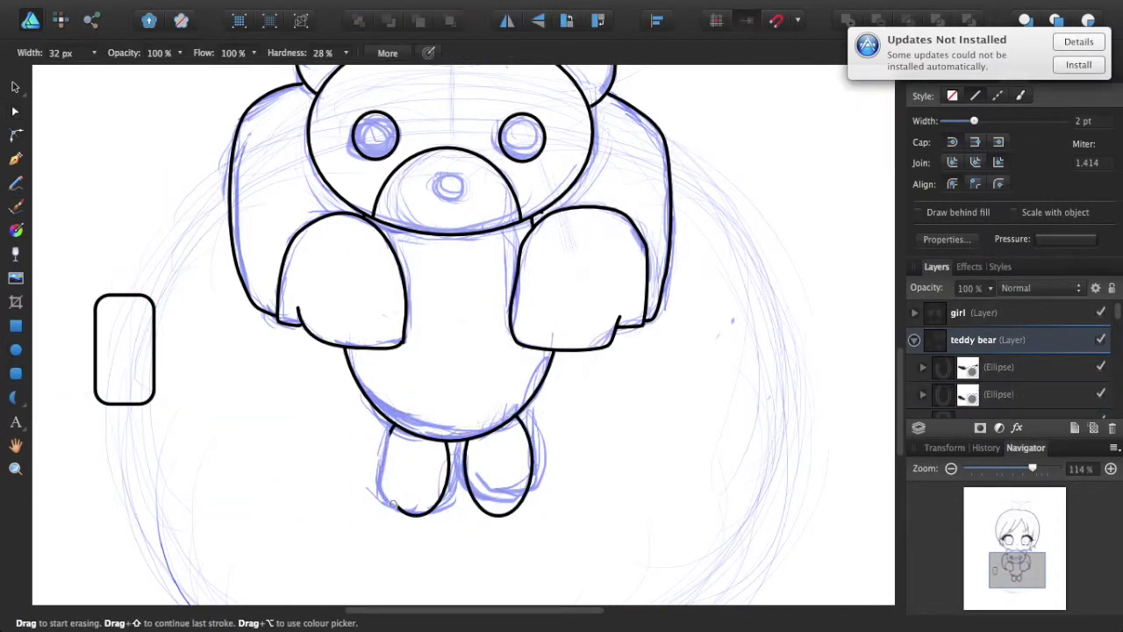
# Step: Select the left-hand leg ellipse and choose the size 8 brush from the Assorted set
pyautogui.press('v')
pyautogui.click(429, 411)
pyautogui.click(469, 456)
pyautogui.click(428, 443)
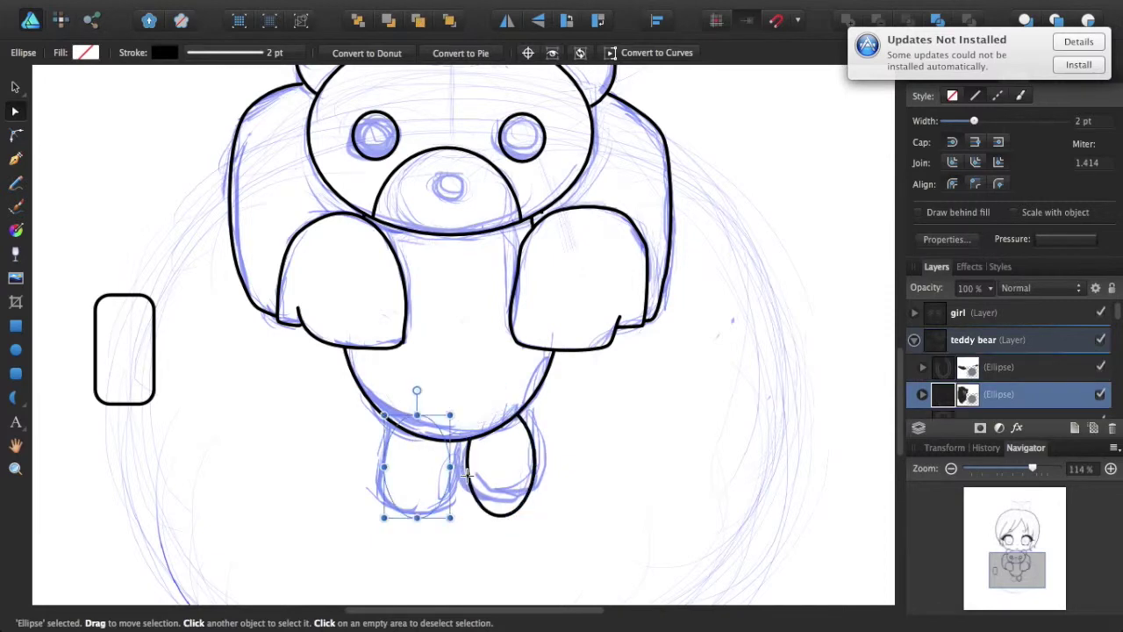
pyautogui.click(1048, 74)
pyautogui.click(1009, 153)
pyautogui.doubleClick(1010, 154)
# Step: Erase both leg ellipses below the bear's body and delete the leftover shape
pyautogui.press('e')
pyautogui.click(743, 509)
pyautogui.moveTo(422, 468); pyautogui.dragTo(347, 581)
pyautogui.press('v')
pyautogui.press('e')
pyautogui.moveTo(386, 527)
pyautogui.mouseDown()
pyautogui.moveTo(416, 454)
pyautogui.moveTo(380, 432)
pyautogui.mouseUp()
pyautogui.press('super+d')
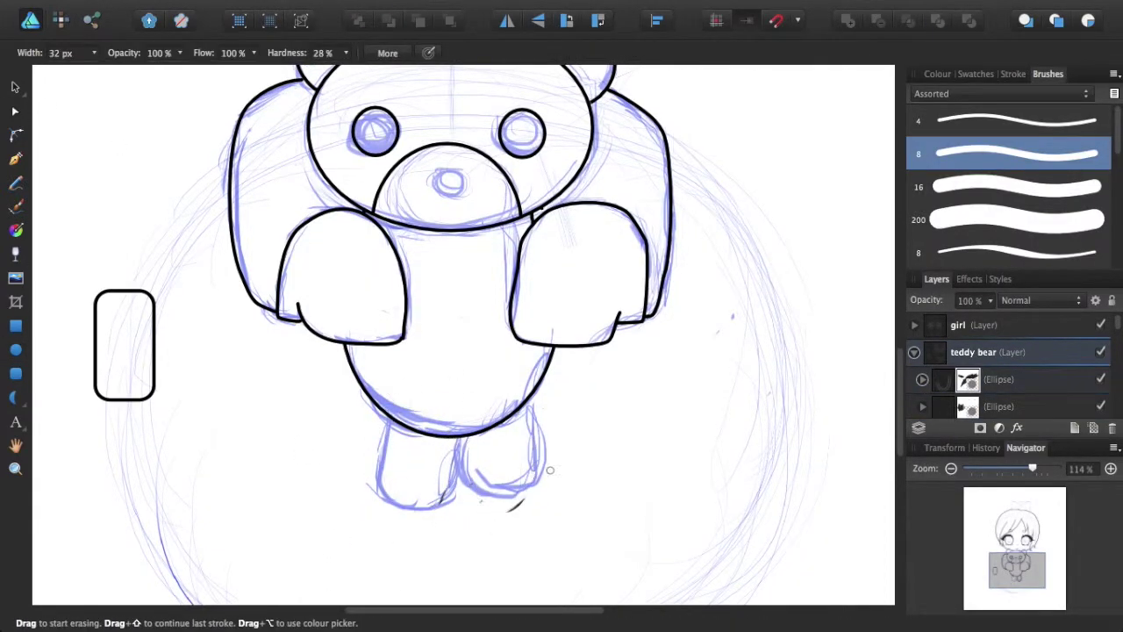
pyautogui.press('Delete')
# Step: Trace the teddy bear's two legs freehand with the Pencil over the sketch
pyautogui.press('n')
pyautogui.moveTo(456, 439)
pyautogui.mouseDown()
pyautogui.moveTo(535, 456)
pyautogui.moveTo(491, 496)
pyautogui.mouseUp()
pyautogui.press('a')
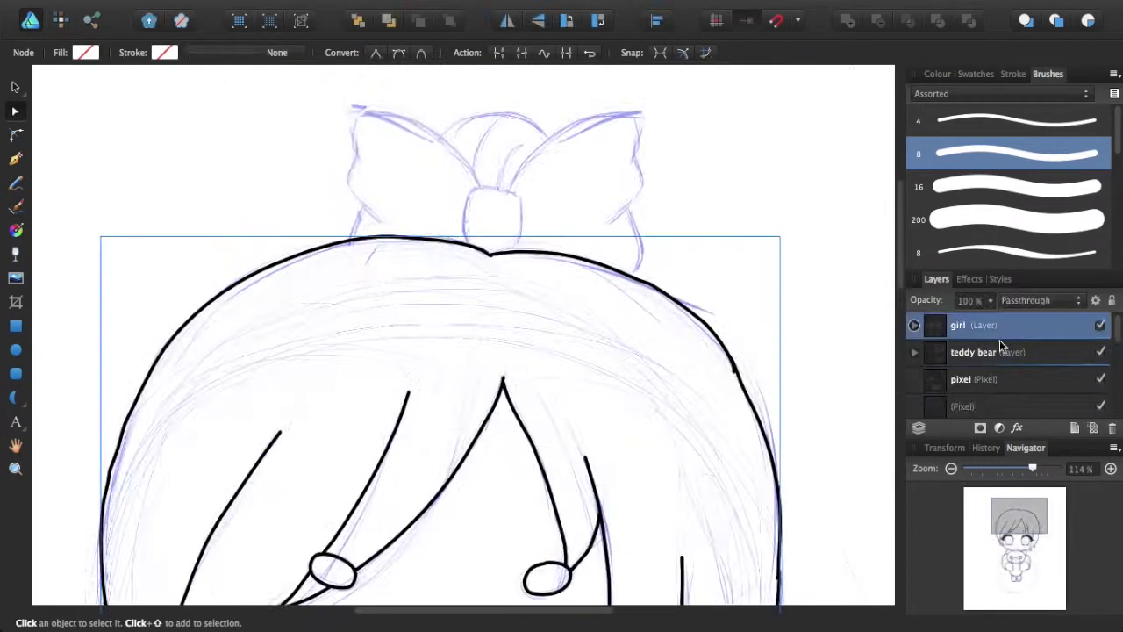
# Step: Trace the hair bow's centre knot and both wings over the sketch with the Pencil and erase the left-hand wing's pointed tip
pyautogui.press('super+d')
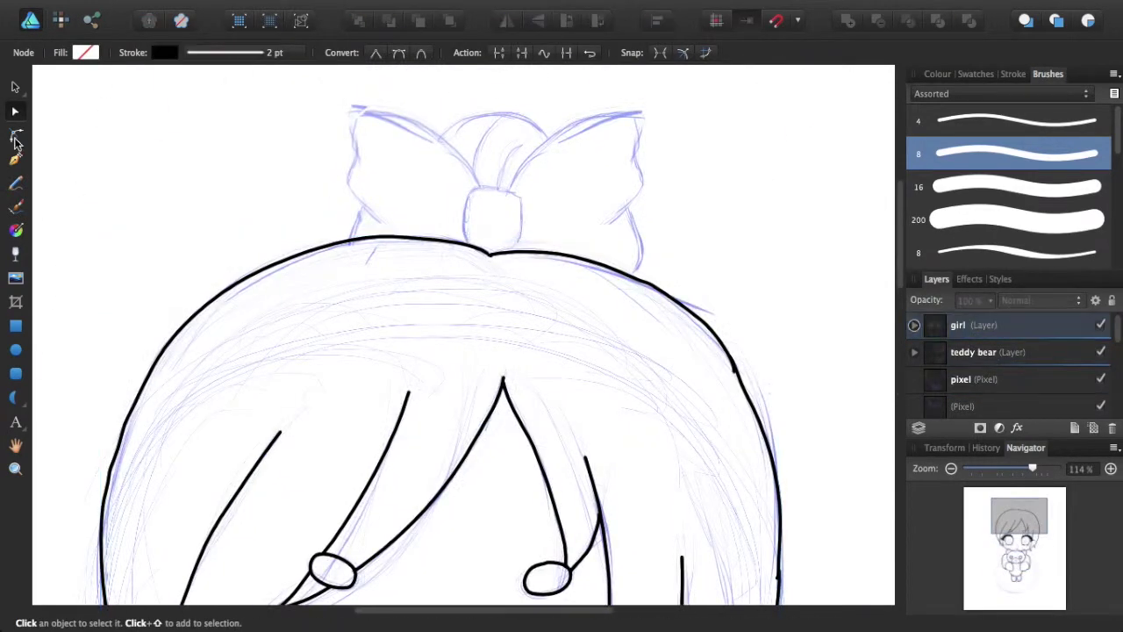
pyautogui.press('n')
pyautogui.moveTo(524, 173); pyautogui.dragTo(490, 165)
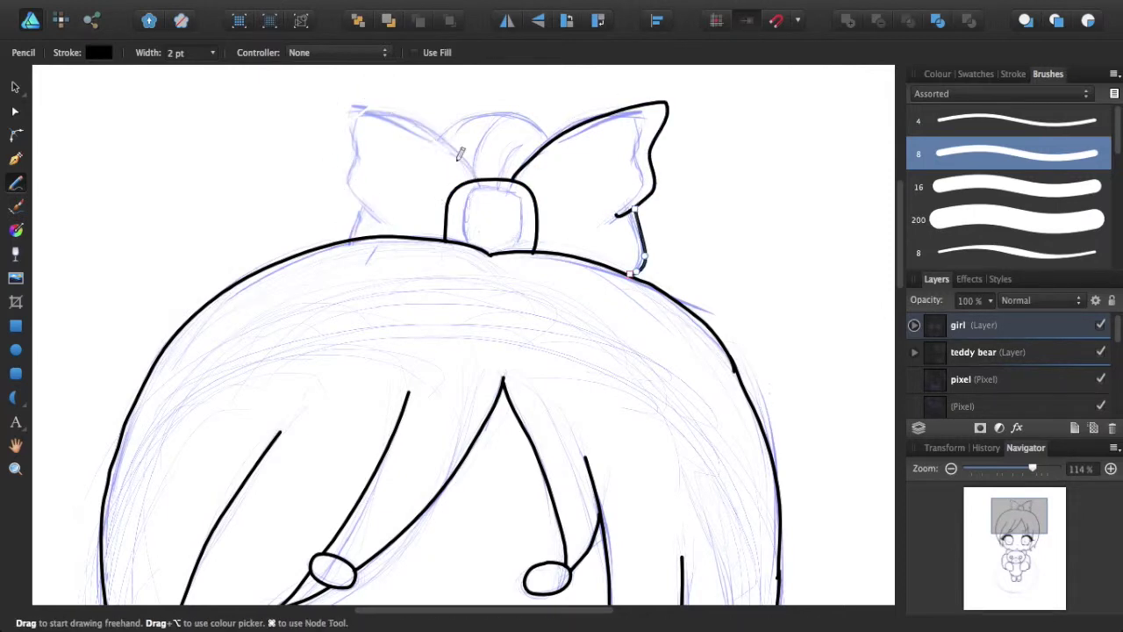
pyautogui.moveTo(347, 85); pyautogui.dragTo(351, 235)
pyautogui.press('e')
pyautogui.moveTo(343, 88); pyautogui.dragTo(353, 103)
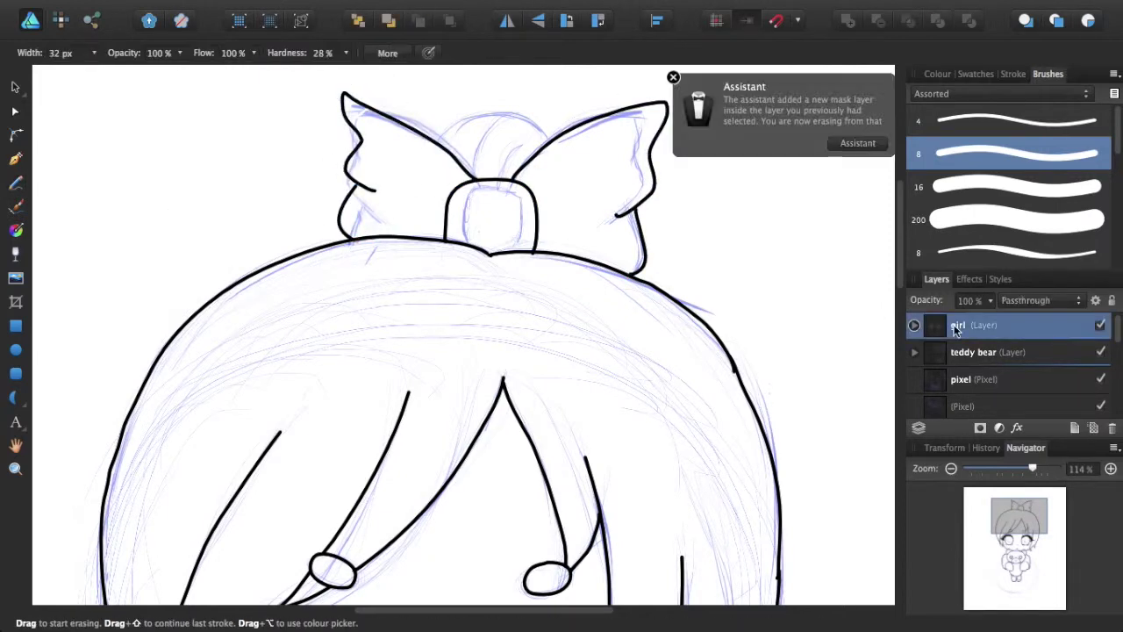
# Step: Redraw the left-hand wing's tip with a rounded end and trace the loop between the wings, erasing its overlaps
pyautogui.press('n')
pyautogui.press('super+z')
pyautogui.press('e')
pyautogui.moveTo(416, 159)
pyautogui.mouseDown()
pyautogui.moveTo(424, 129)
pyautogui.moveTo(404, 125)
pyautogui.moveTo(542, 112)
pyautogui.mouseUp()
pyautogui.press('n')
pyautogui.press('e')
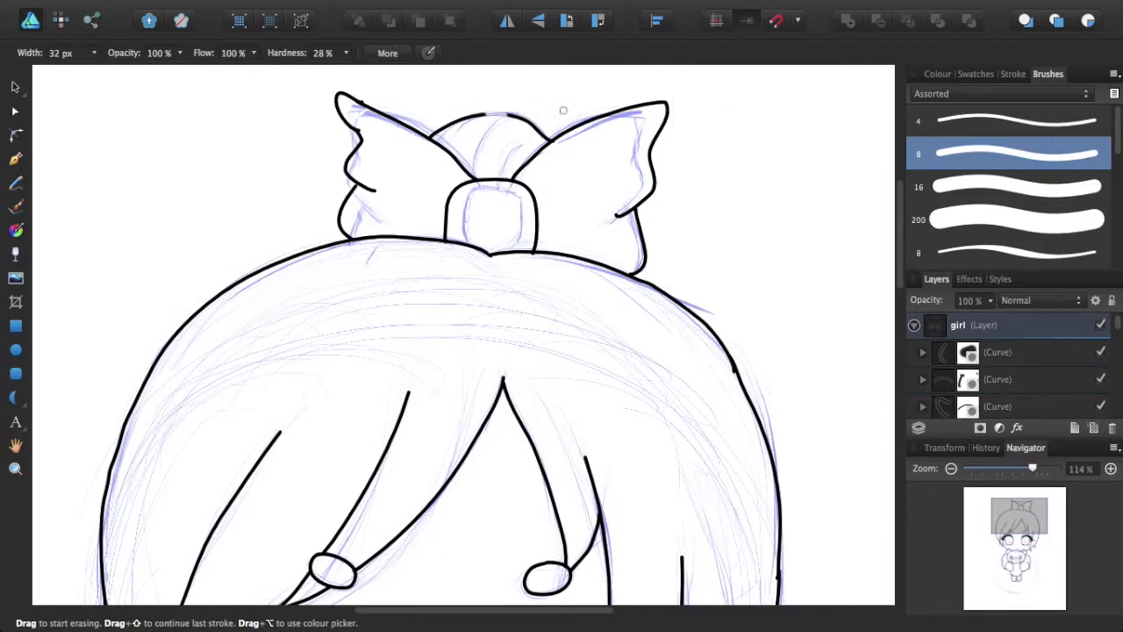
# Step: Draw two curved fold lines inside the bow's centre loop, running down to the knot
pyautogui.press('n')
pyautogui.moveTo(498, 115); pyautogui.dragTo(469, 171)
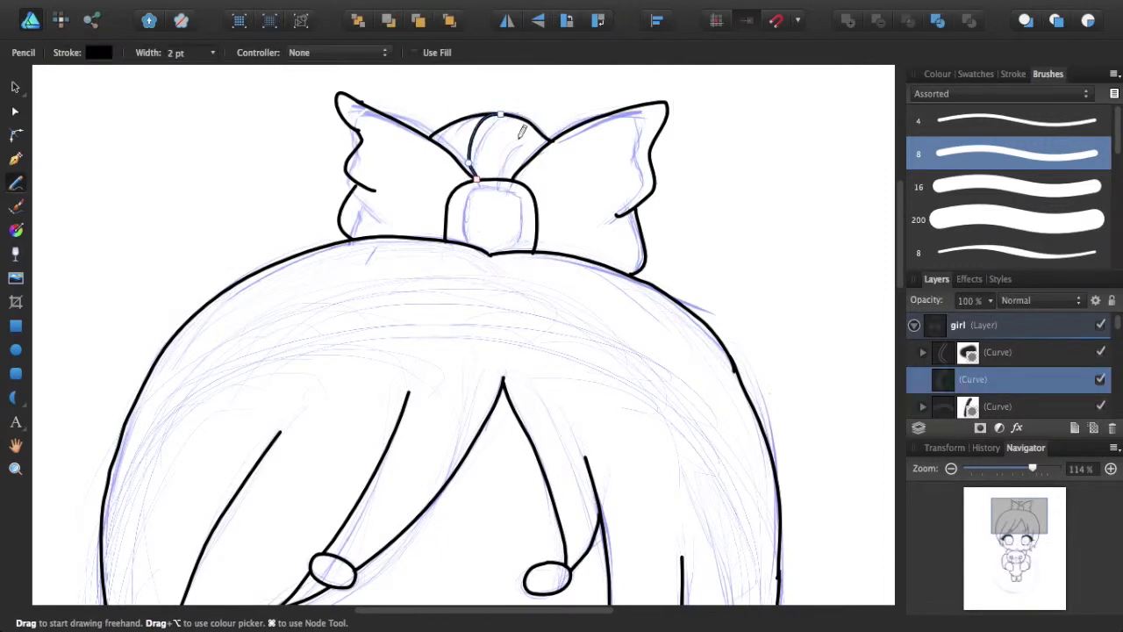
pyautogui.moveTo(523, 141); pyautogui.dragTo(501, 176)
pyautogui.press('a')
pyautogui.press('v')
# Step: Try to outline a large flared dress shape from the girl's arm with the Pencil
pyautogui.moveTo(1031, 469); pyautogui.dragTo(997, 468)
pyautogui.press('n')
pyautogui.moveTo(555, 230)
pyautogui.mouseDown()
pyautogui.moveTo(640, 243)
pyautogui.moveTo(456, 562)
pyautogui.mouseUp()
pyautogui.press('super+z')
pyautogui.moveTo(1013, 520)
pyautogui.mouseDown()
pyautogui.moveTo(1020, 507)
pyautogui.moveTo(1018, 538)
pyautogui.moveTo(1022, 522)
pyautogui.mouseUp()
pyautogui.scroll(-5, 743, 349)
pyautogui.moveTo(389, 409); pyautogui.dragTo(210, 474)
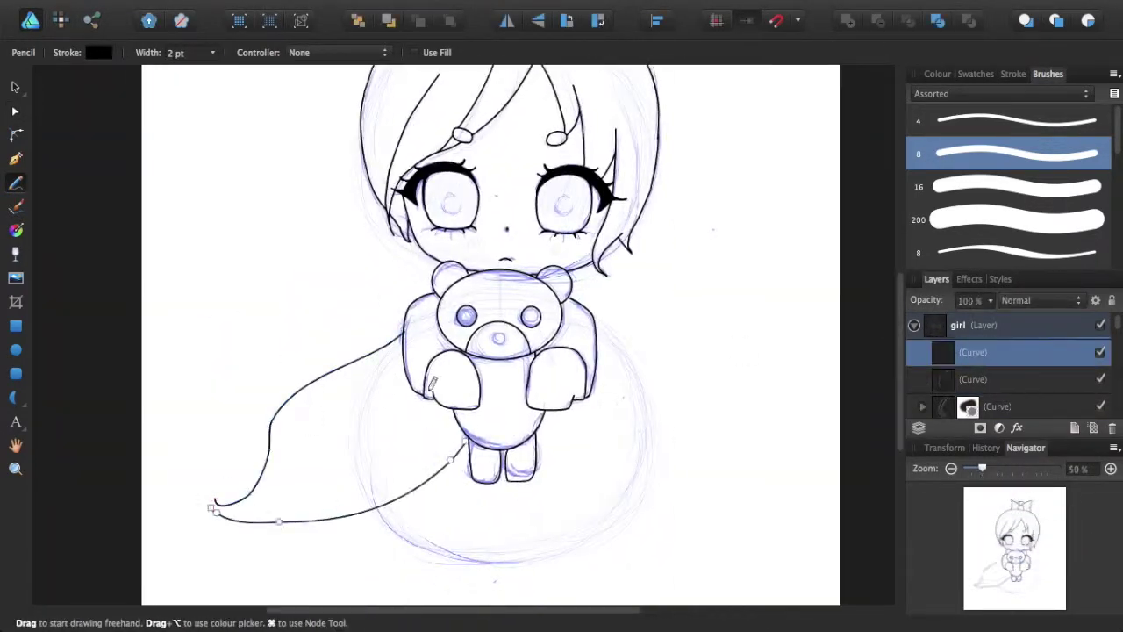
pyautogui.press('super+z')
# Step: Hide the blue sketch's pixel layers and select the teddy bear layer
pyautogui.scroll(4, 491, 351)
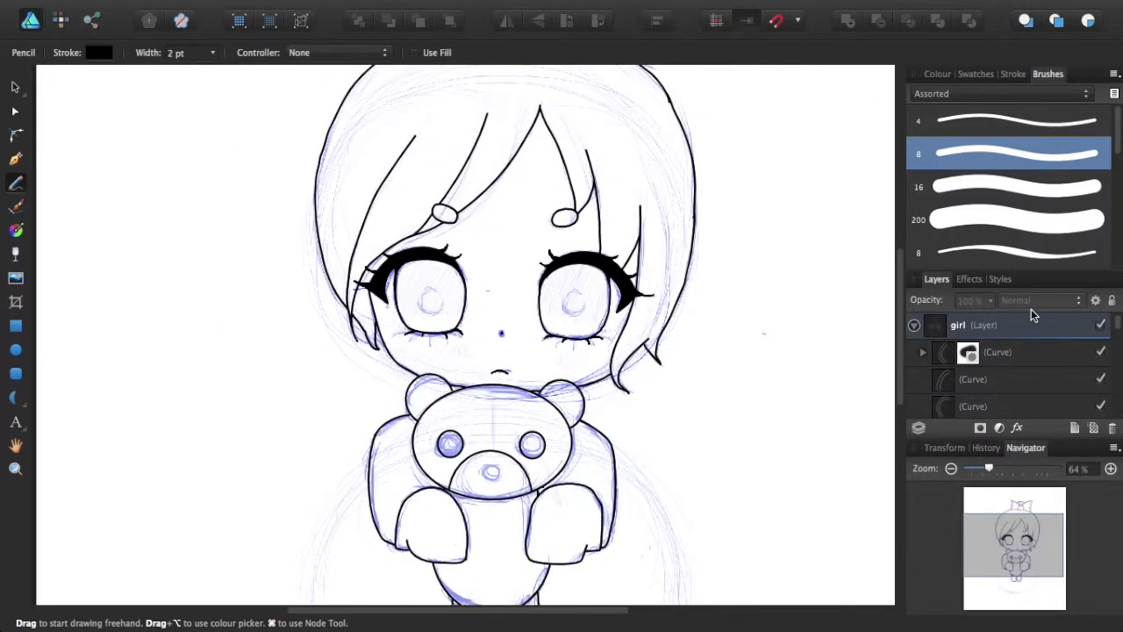
pyautogui.press('super+equal')
pyautogui.scroll(-3, 1096, 369)
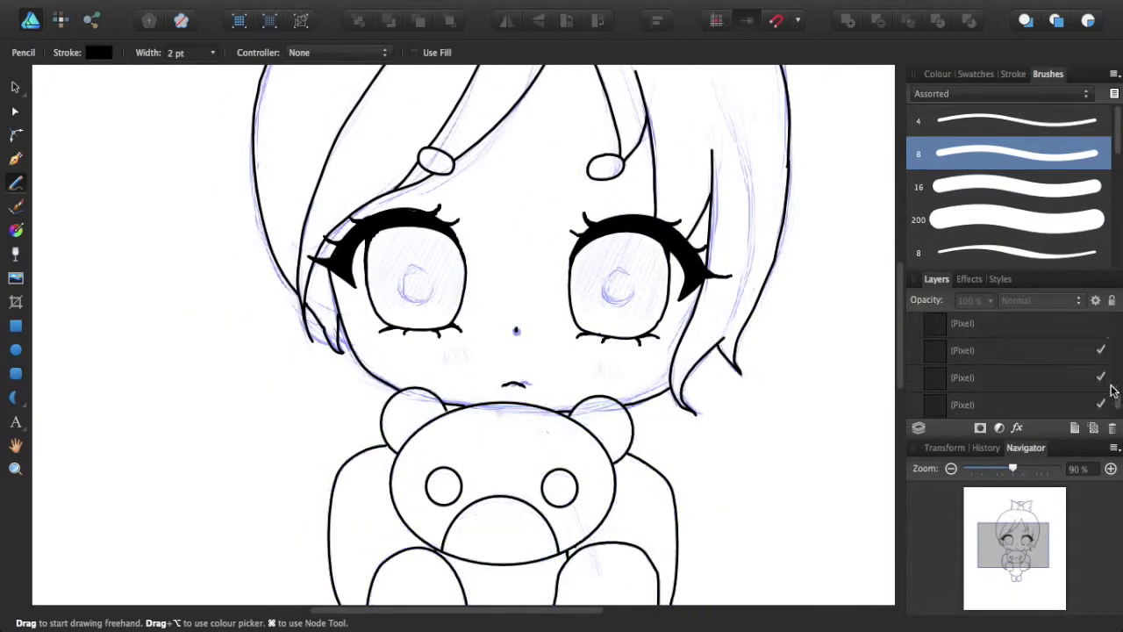
pyautogui.scroll(-1, 1111, 386)
pyautogui.click(1101, 367)
pyautogui.press('super+0')
pyautogui.click(982, 353)
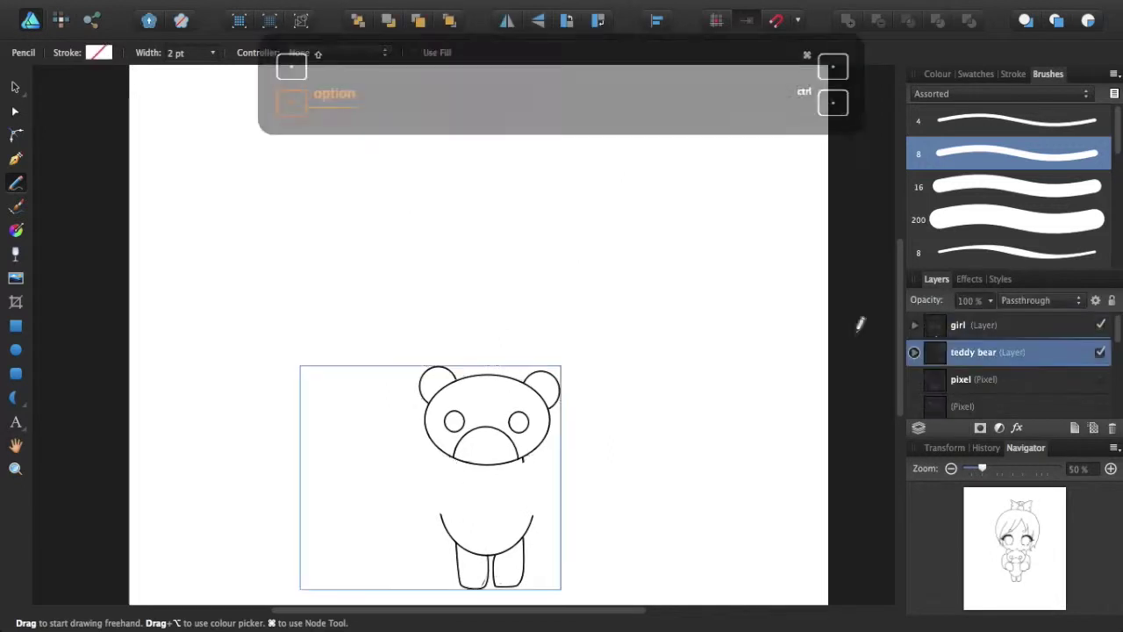
# Step: Try a triangle with a 2 pt black stroke beside the girl's head
pyautogui.click(16, 325)
pyautogui.click(15, 398)
pyautogui.moveTo(217, 273)
pyautogui.mouseDown()
pyautogui.moveTo(254, 296)
pyautogui.moveTo(261, 220)
pyautogui.moveTo(329, 200)
pyautogui.mouseUp()
pyautogui.click(1013, 74)
pyautogui.click(1048, 74)
pyautogui.click(313, 230)
pyautogui.click(290, 233)
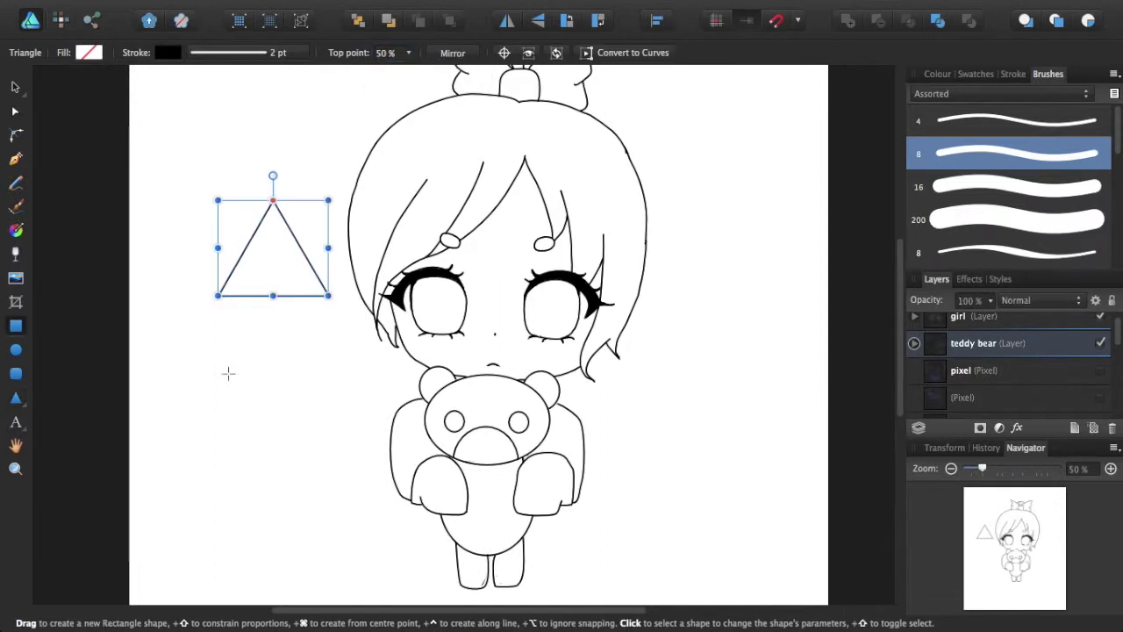
# Step: Try a small rectangle below the triangle and undo both shapes
pyautogui.click(16, 326)
pyautogui.moveTo(189, 355); pyautogui.dragTo(245, 400)
pyautogui.click(1013, 74)
pyautogui.click(1065, 238)
pyautogui.hotkey('ctrl', 'z')
pyautogui.click(937, 74)
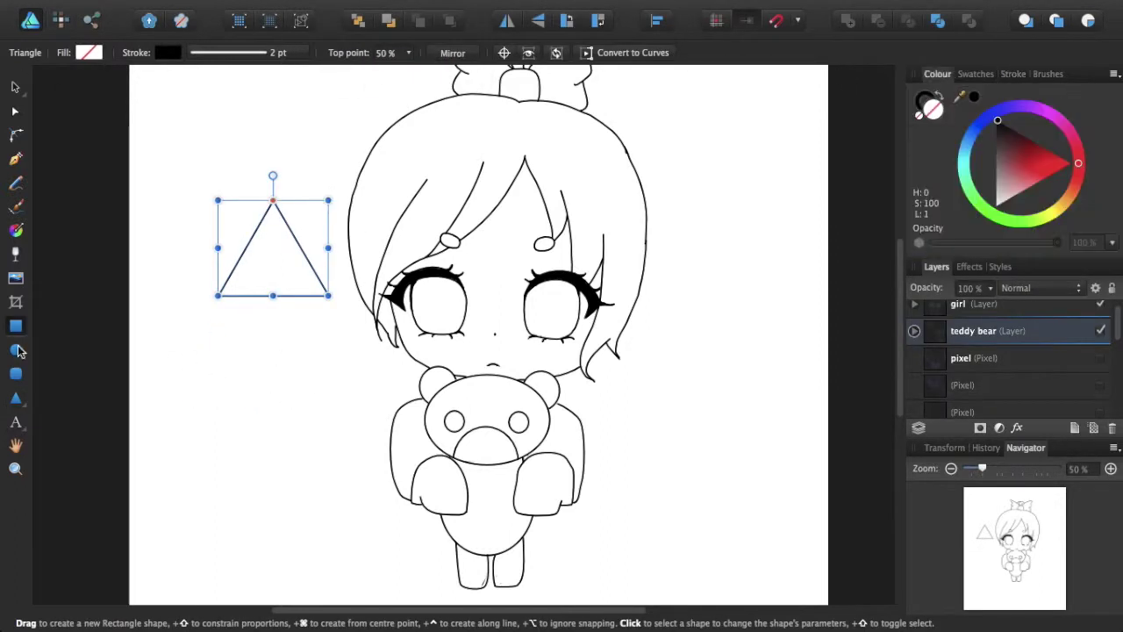
pyautogui.hotkey('ctrl', 'z')
pyautogui.hotkey('ctrl', 'z')
# Step: Draw a small ellipse nose in the teddy bear's muzzle with a tiny circle inside it
pyautogui.press('n')
pyautogui.press('a')
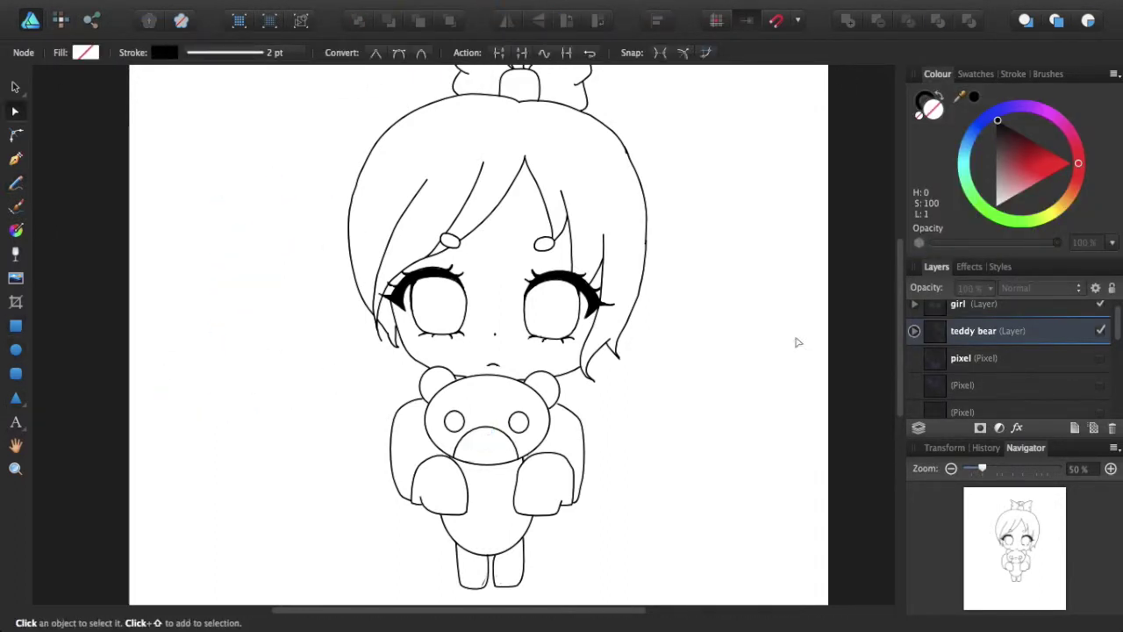
pyautogui.scroll(5, 588, 436)
pyautogui.press('e')
pyautogui.moveTo(489, 389); pyautogui.dragTo(529, 422)
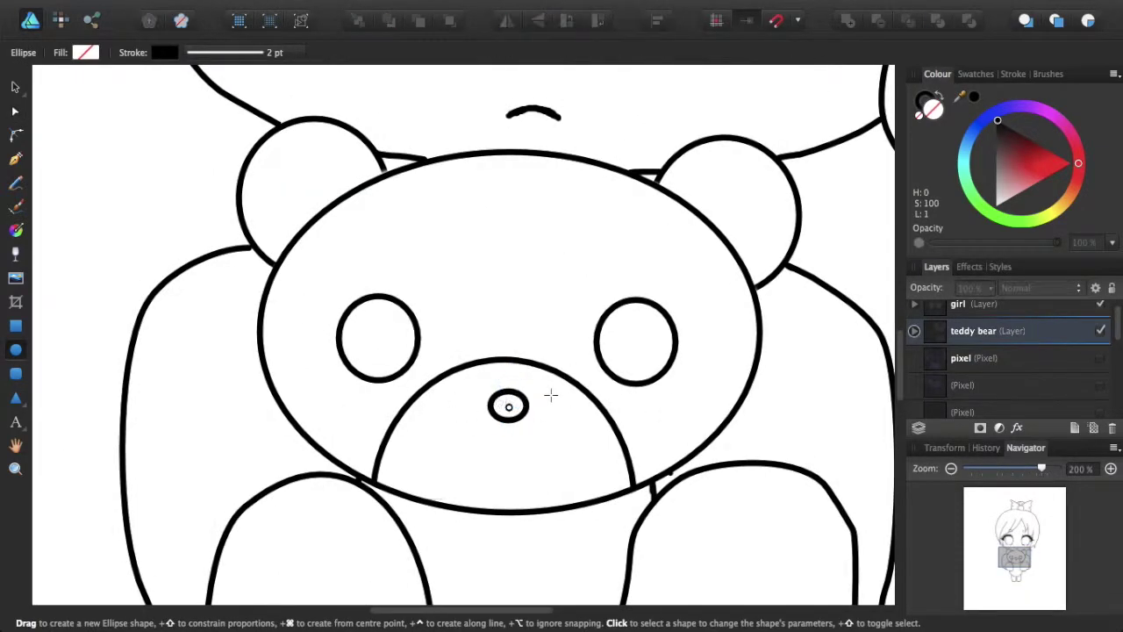
# Step: Add a new layer above the girl layer and name it color
pyautogui.scroll(-4, 552, 395)
pyautogui.click(965, 307)
pyautogui.click(284, 8)
pyautogui.click(313, 214)
pyautogui.doubleClick(963, 313)
pyautogui.write('coloe')
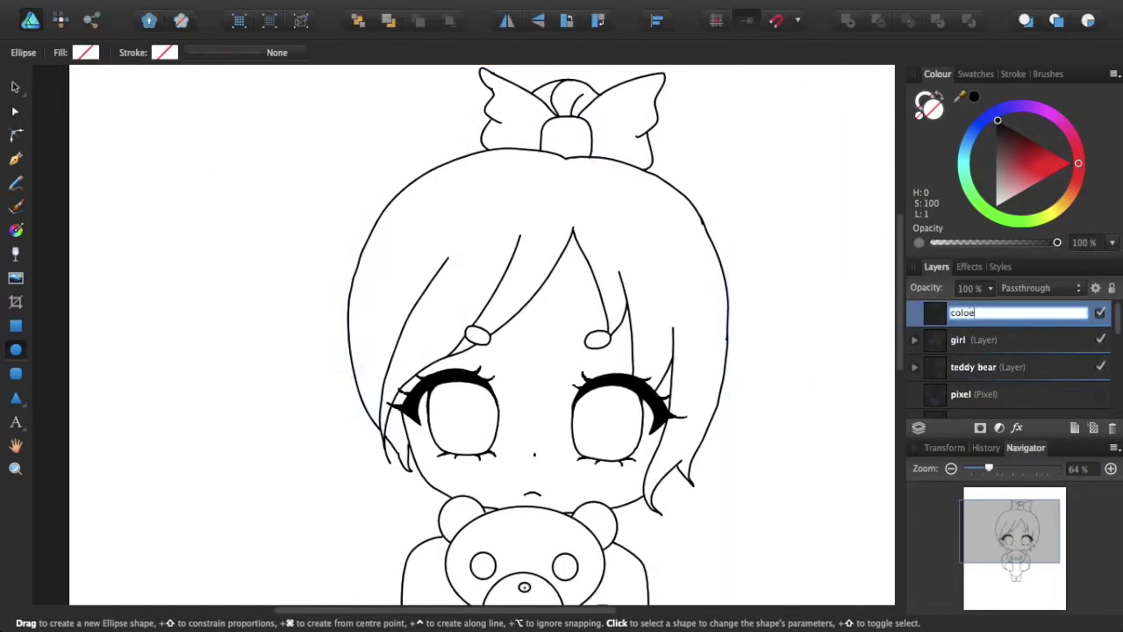
pyautogui.press('BackSpace')
pyautogui.write('r')
pyautogui.press('Return')
# Step: Switch to the Pixel Persona and select the whole figure with a 64 px Selection Brush snapping to edges
pyautogui.scroll(-3, 499, 156)
pyautogui.press('super+2')
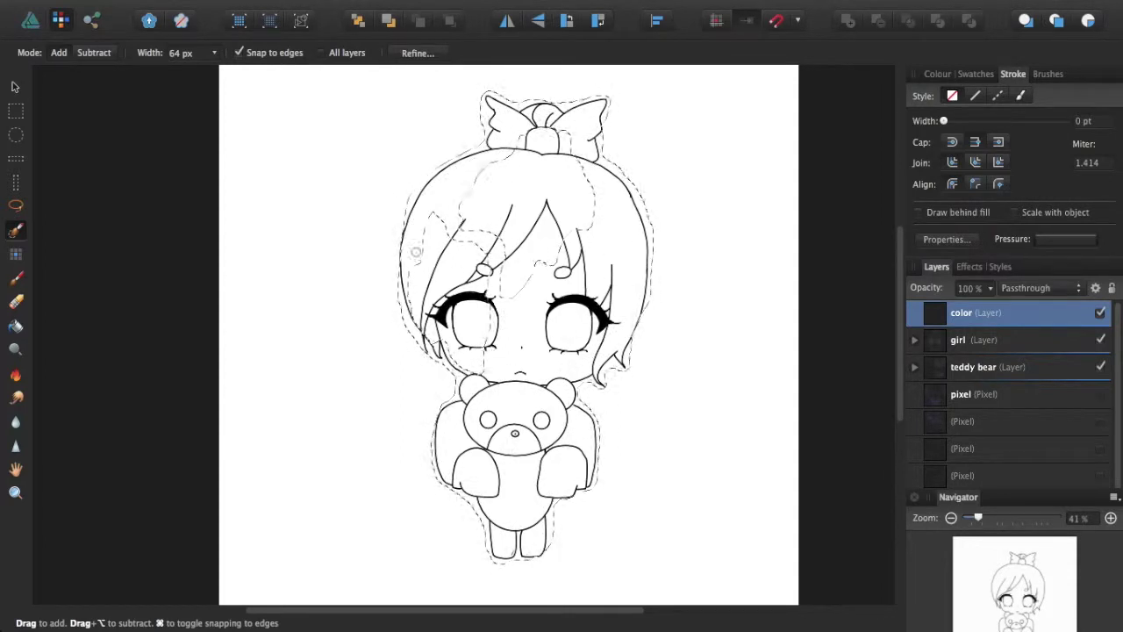
pyautogui.click(205, 8)
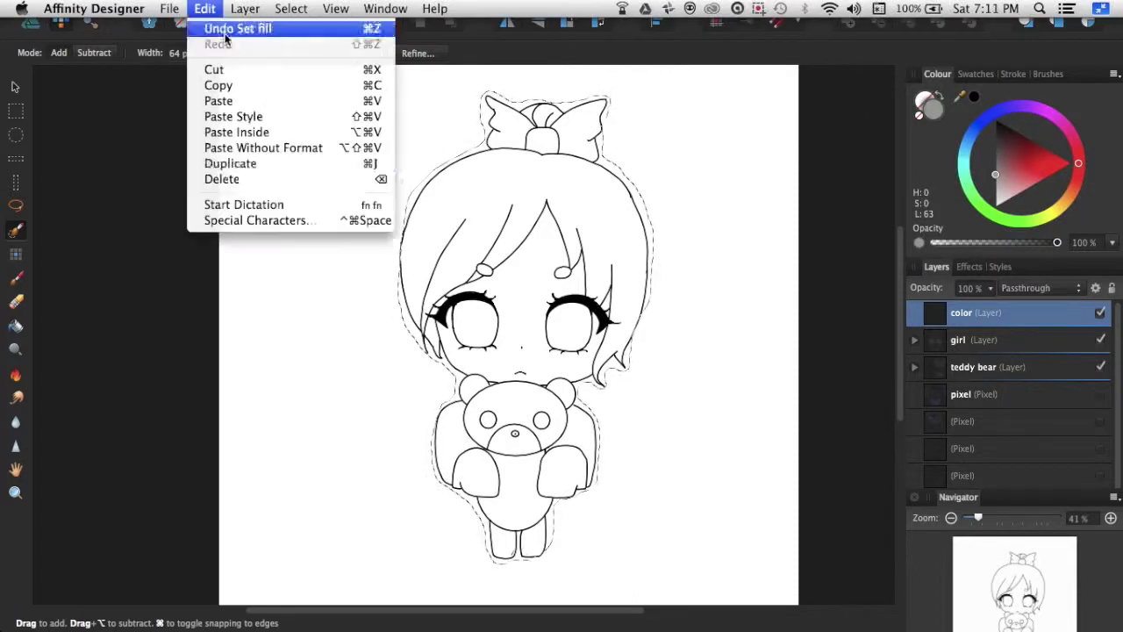
pyautogui.click(561, 203)
# Step: Try filling and brushing over the selected hair area, and undo the brush stroke
pyautogui.press('g')
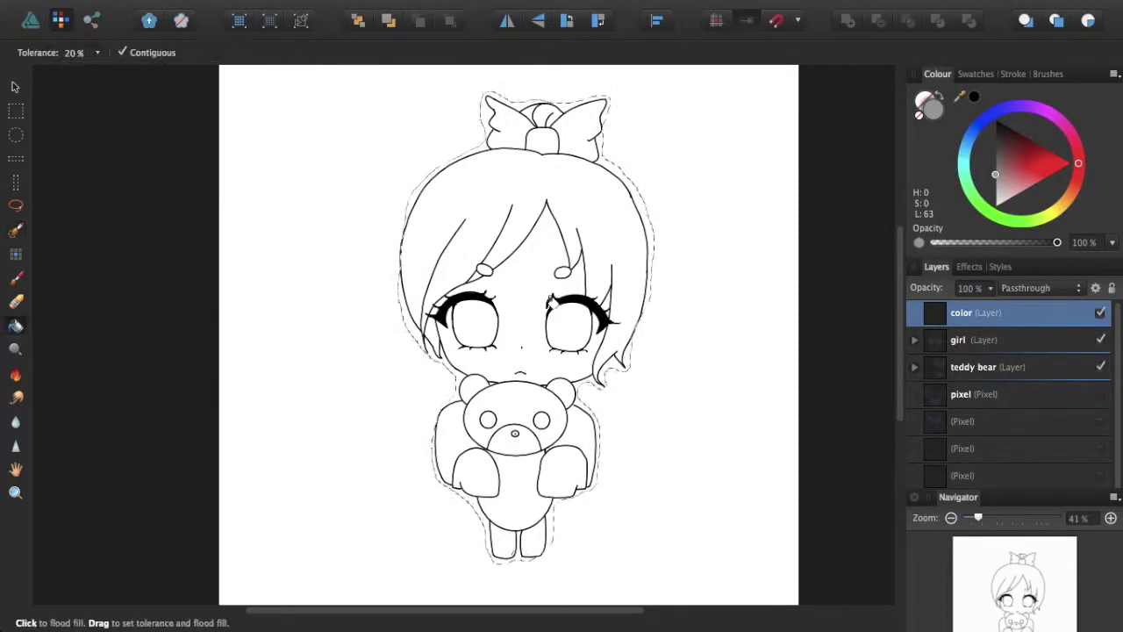
pyautogui.press('b')
pyautogui.moveTo(410, 205); pyautogui.dragTo(485, 158)
pyautogui.press('super+z')
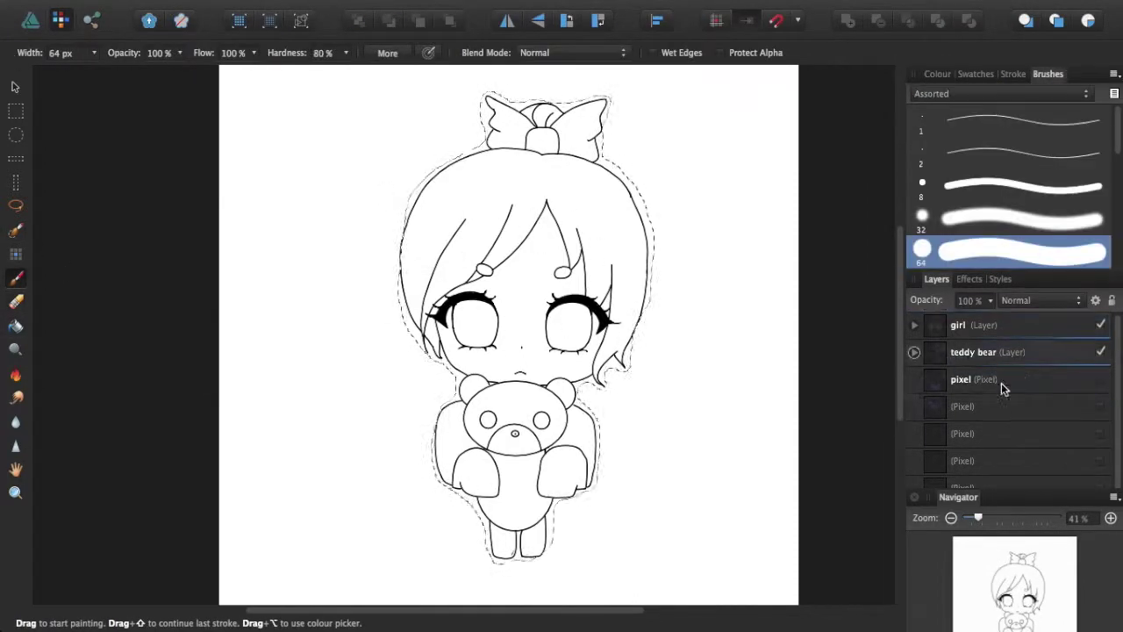
# Step: Restore the color layer and delete the hidden layer named pixel
pyautogui.click(245, 7)
pyautogui.click(1071, 331)
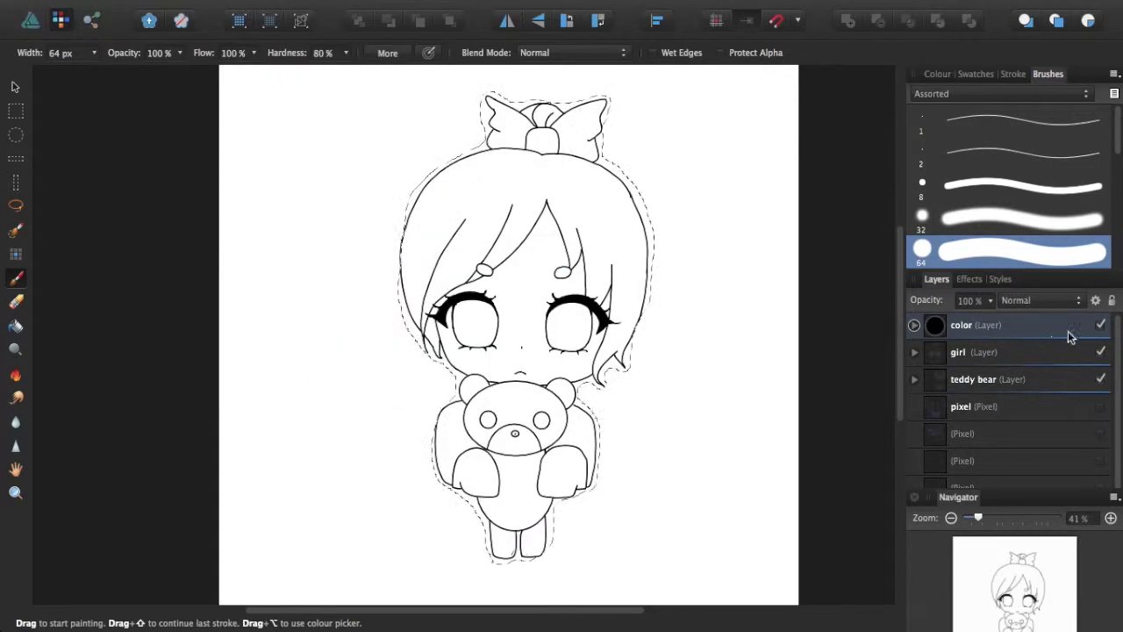
pyautogui.click(1014, 406)
pyautogui.click(335, 8)
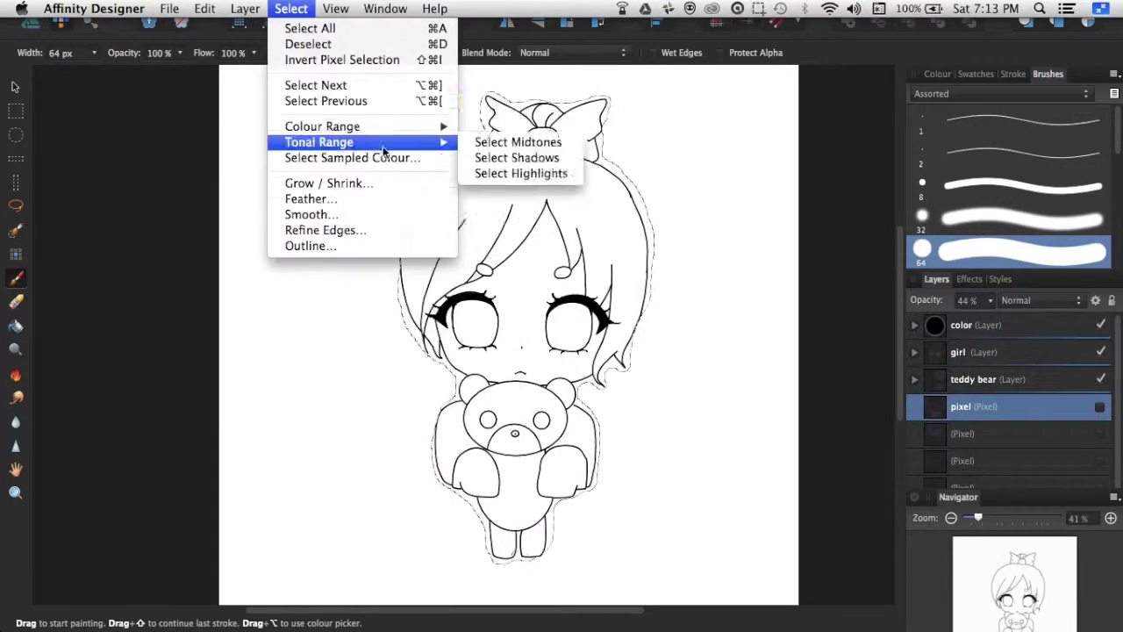
pyautogui.click(283, 6)
# Step: Move the color layer below the teddy bear layer
pyautogui.click(245, 8)
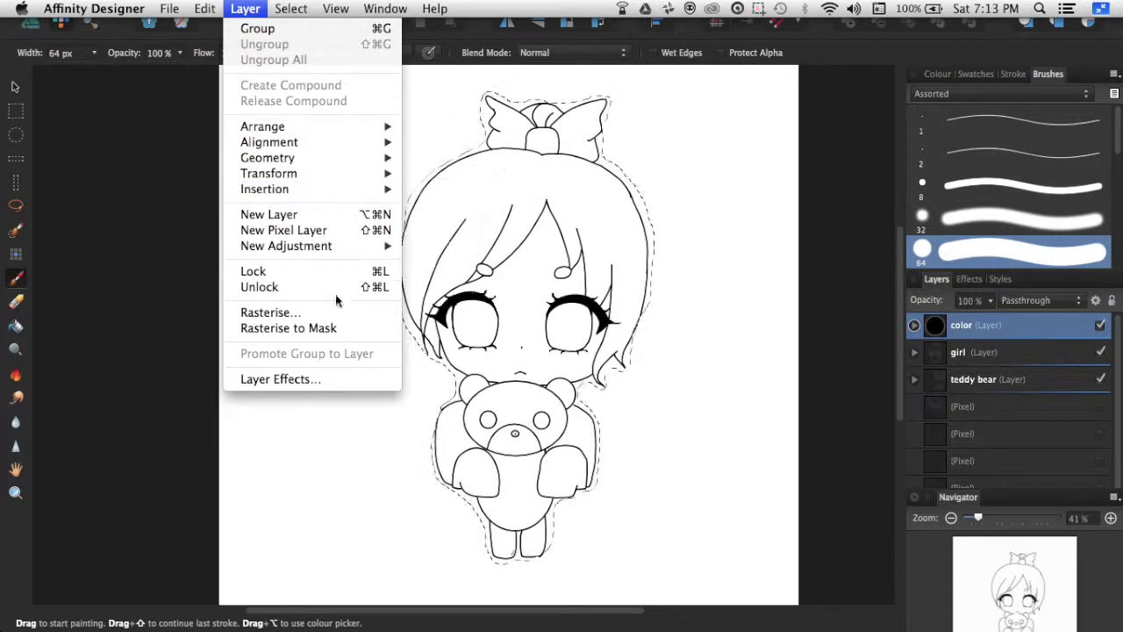
pyautogui.moveTo(351, 127)
pyautogui.click(469, 158)
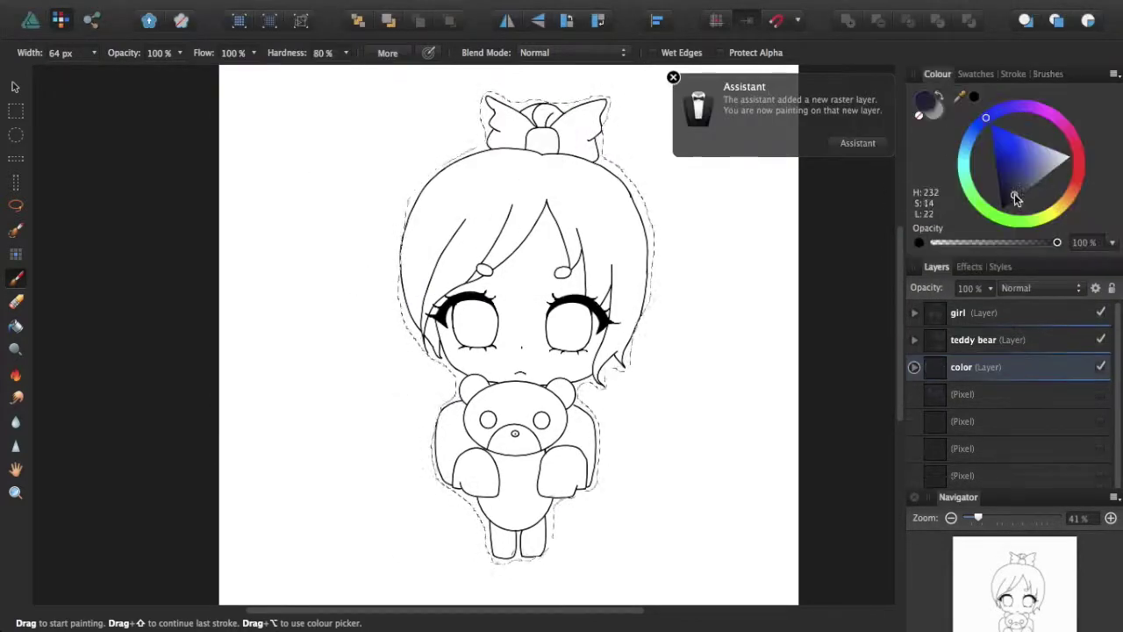
# Step: Paint the face in peach (H 25, S 74, L 81), shade its edges in orange (H 25, S 81, L 68) and smudge the shading
pyautogui.moveTo(544, 123)
pyautogui.mouseDown()
pyautogui.moveTo(389, 143)
pyautogui.moveTo(365, 288)
pyautogui.mouseUp()
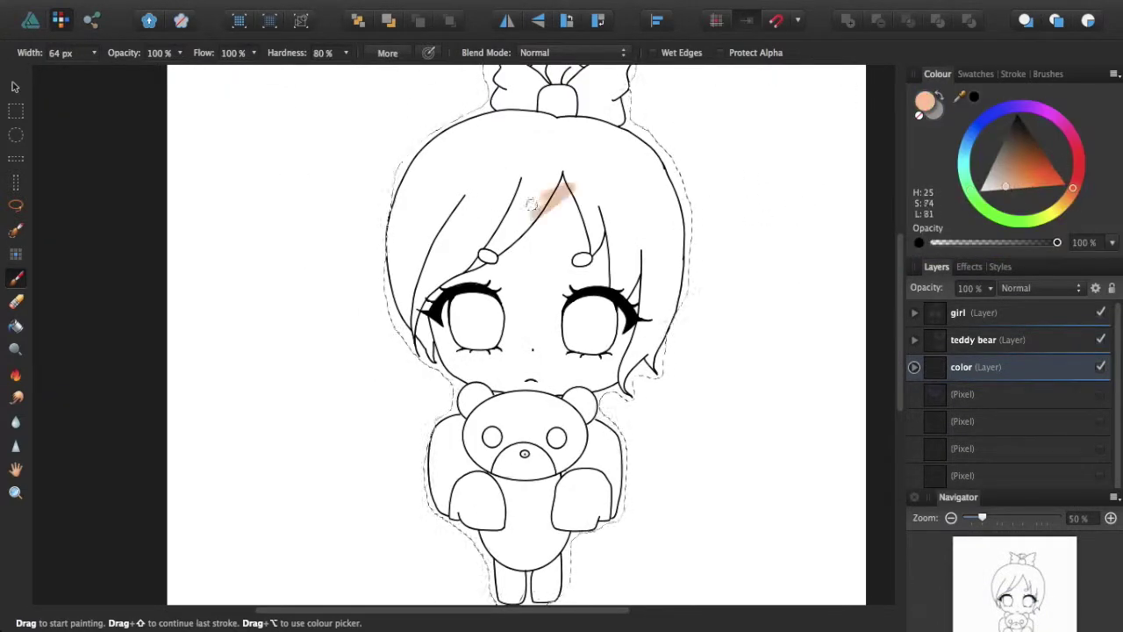
pyautogui.moveTo(531, 204)
pyautogui.mouseDown()
pyautogui.moveTo(605, 316)
pyautogui.moveTo(482, 303)
pyautogui.mouseUp()
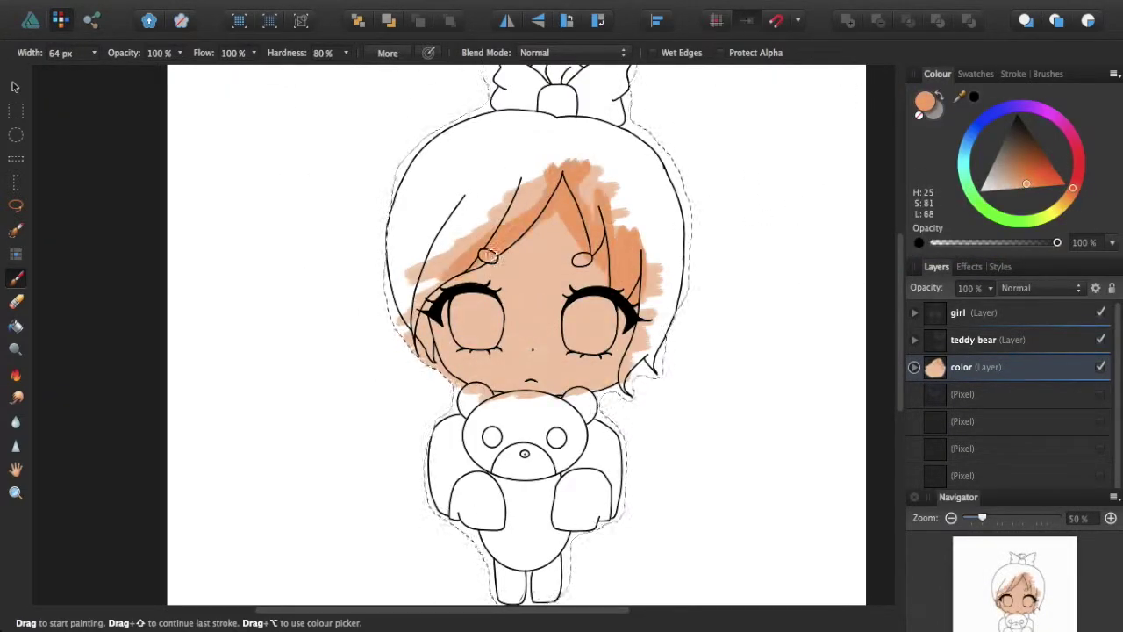
pyautogui.press('r')
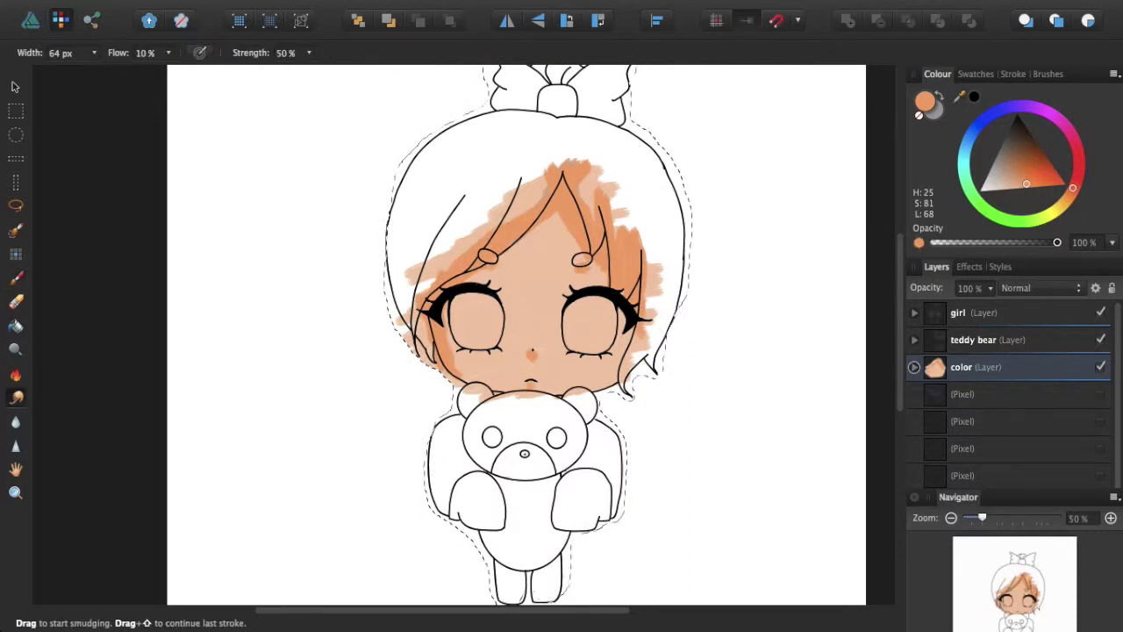
pyautogui.click(15, 229)
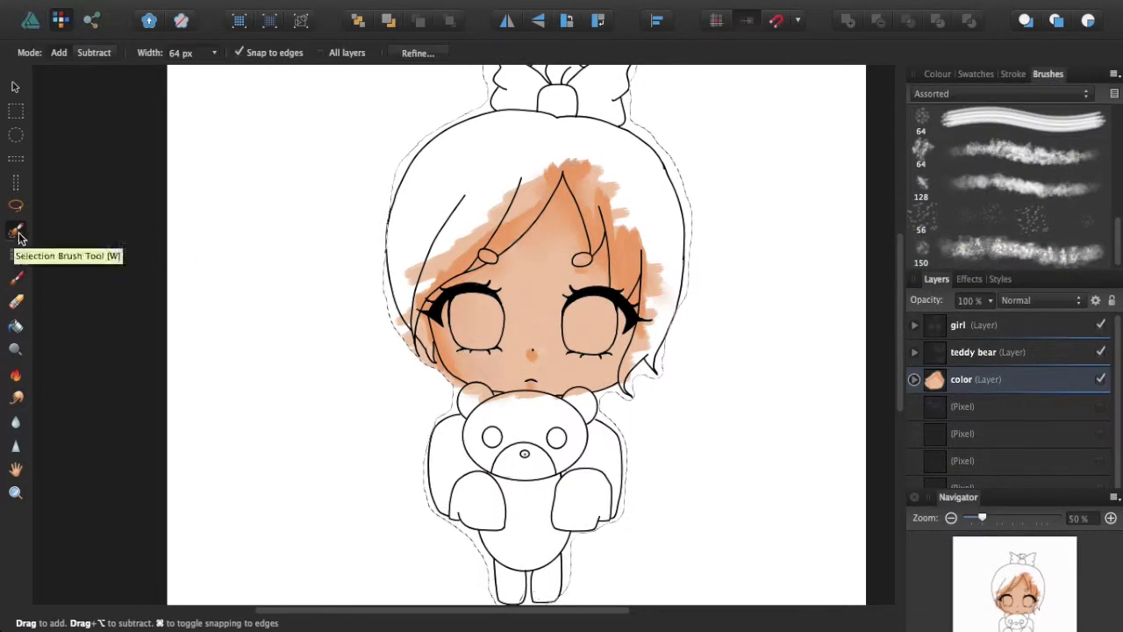
# Step: Try a dark pink blush with the 64 px Paint Brush on the left-hand cheek
pyautogui.click(938, 73)
pyautogui.click(1036, 174)
pyautogui.press('b')
pyautogui.moveTo(443, 346); pyautogui.dragTo(487, 369)
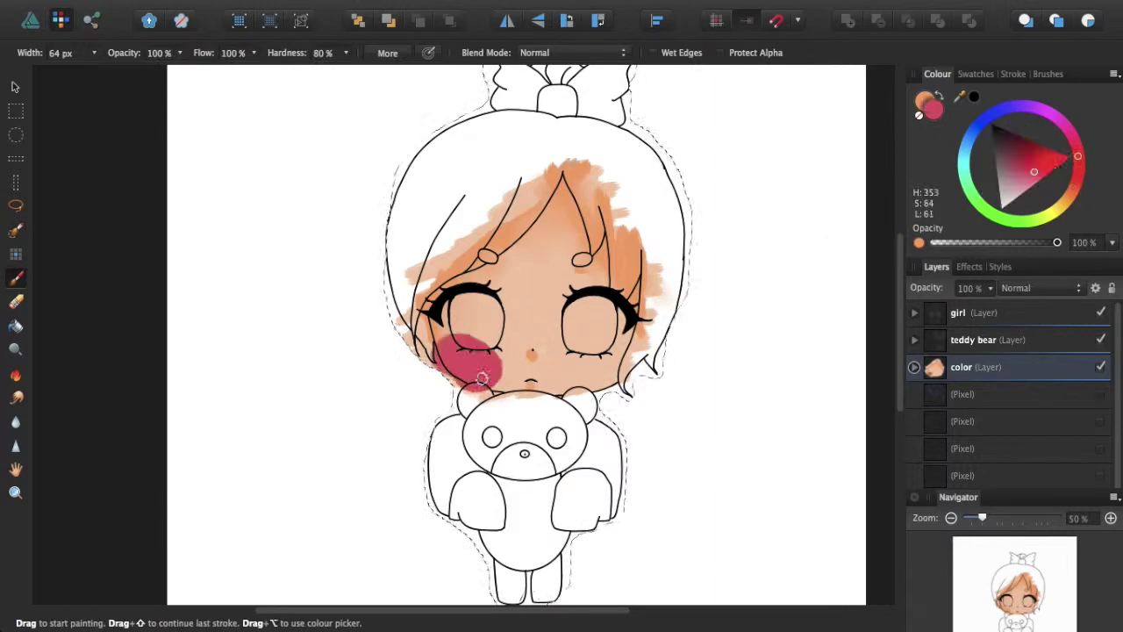
# Step: Set the blush colour to coral (H 16, S 73, L 67) and try it on both cheeks, erasing colour inside the eyes
pyautogui.click(1036, 173)
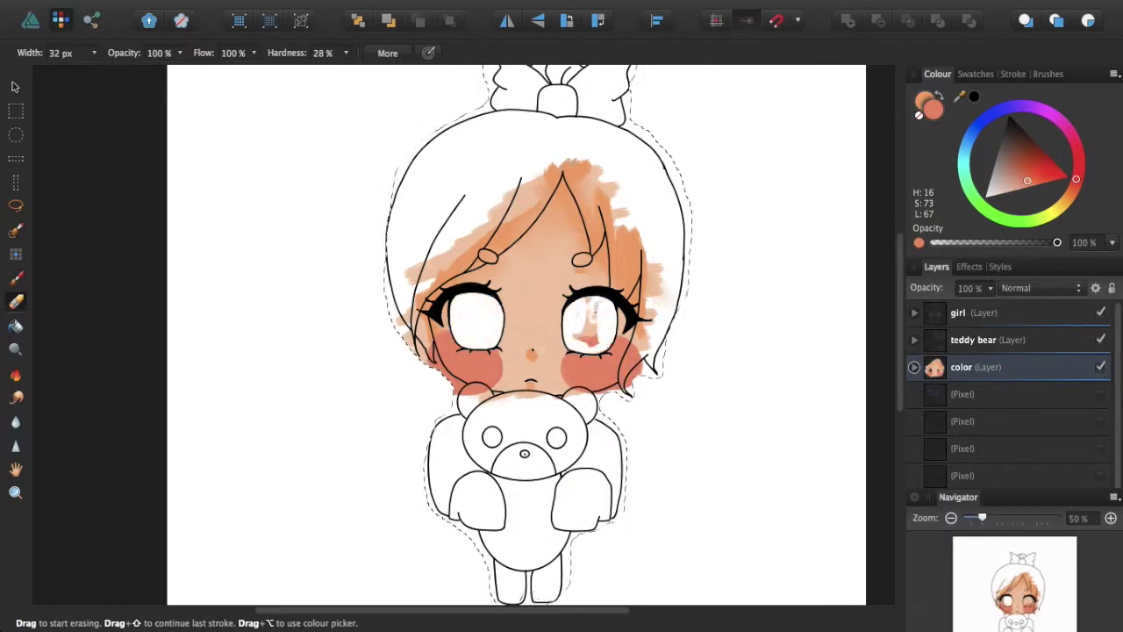
pyautogui.press('b')
pyautogui.scroll(3, 467, 342)
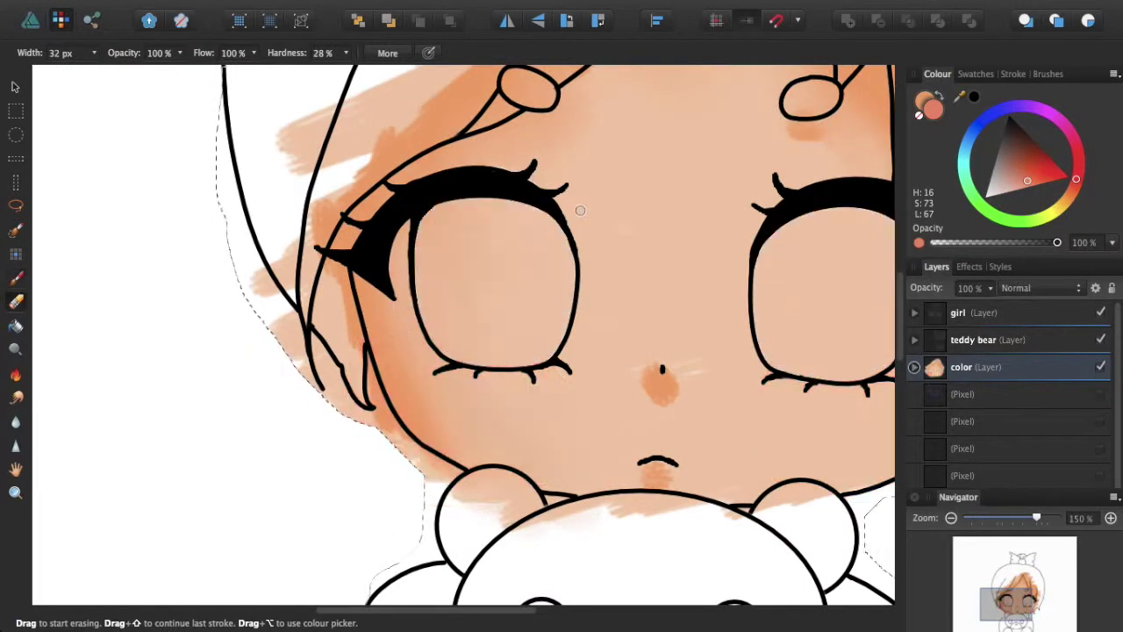
# Step: Rename the color layer to face color and soften the face shading with a 150 px Smudge Brush at 61% flow
pyautogui.doubleClick(962, 367)
pyautogui.write('face color')
pyautogui.press('Return')
pyautogui.press('r')
pyautogui.moveTo(1011, 604); pyautogui.dragTo(1020, 599)
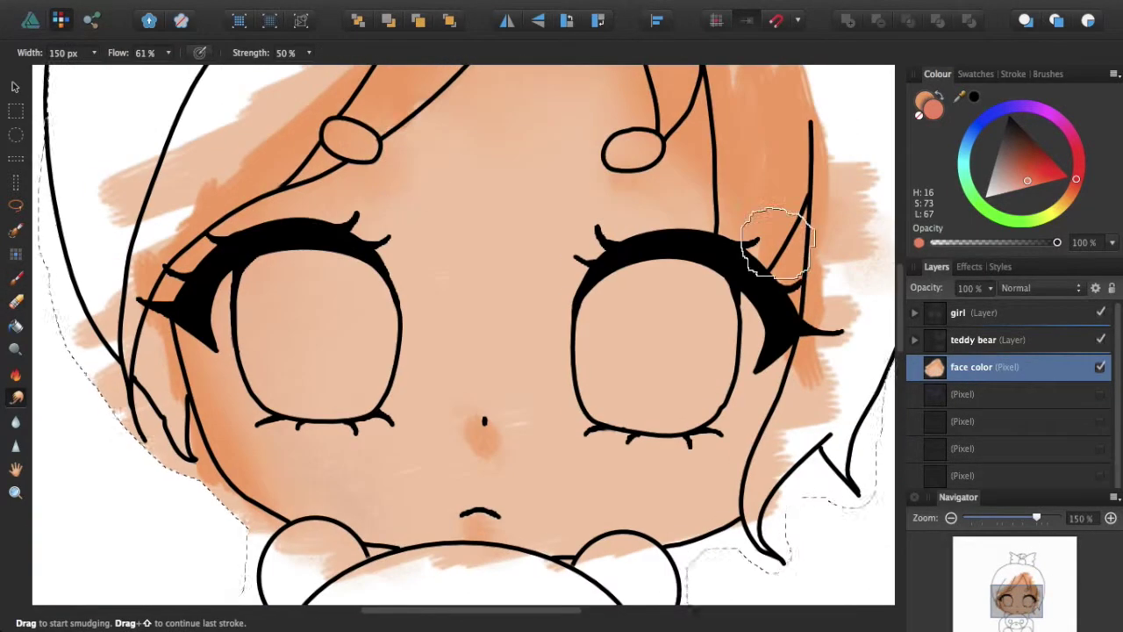
# Step: Create a layer named blush color and place it between the teddy bear and face color layers
pyautogui.press('super+shift+n')
pyautogui.doubleClick(961, 313)
pyautogui.write('ba')
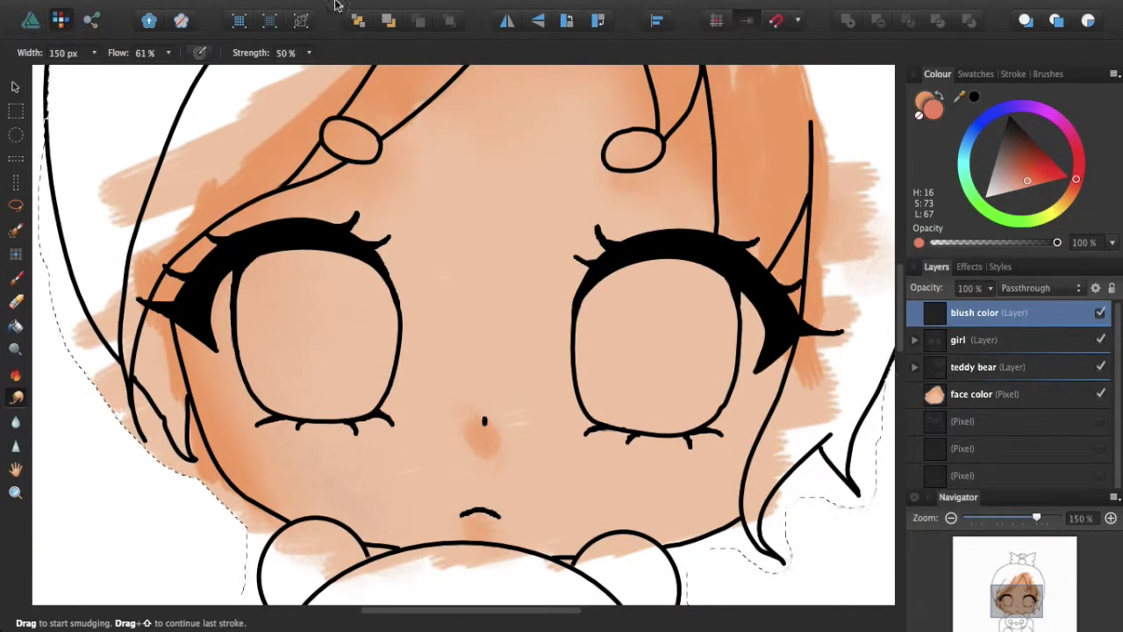
pyautogui.click(243, 5)
pyautogui.click(461, 143)
pyautogui.press('super+bracketleft')
# Step: Paint coral blush on both cheeks and smudge its edges into the skin at 61% flow
pyautogui.press('b')
pyautogui.moveTo(614, 457); pyautogui.dragTo(702, 491)
pyautogui.moveTo(289, 457)
pyautogui.mouseDown()
pyautogui.moveTo(337, 496)
pyautogui.moveTo(237, 436)
pyautogui.mouseUp()
pyautogui.press('r')
pyautogui.moveTo(351, 526); pyautogui.dragTo(404, 439)
pyautogui.moveTo(614, 526); pyautogui.dragTo(570, 412)
pyautogui.moveTo(351, 413); pyautogui.dragTo(228, 386)
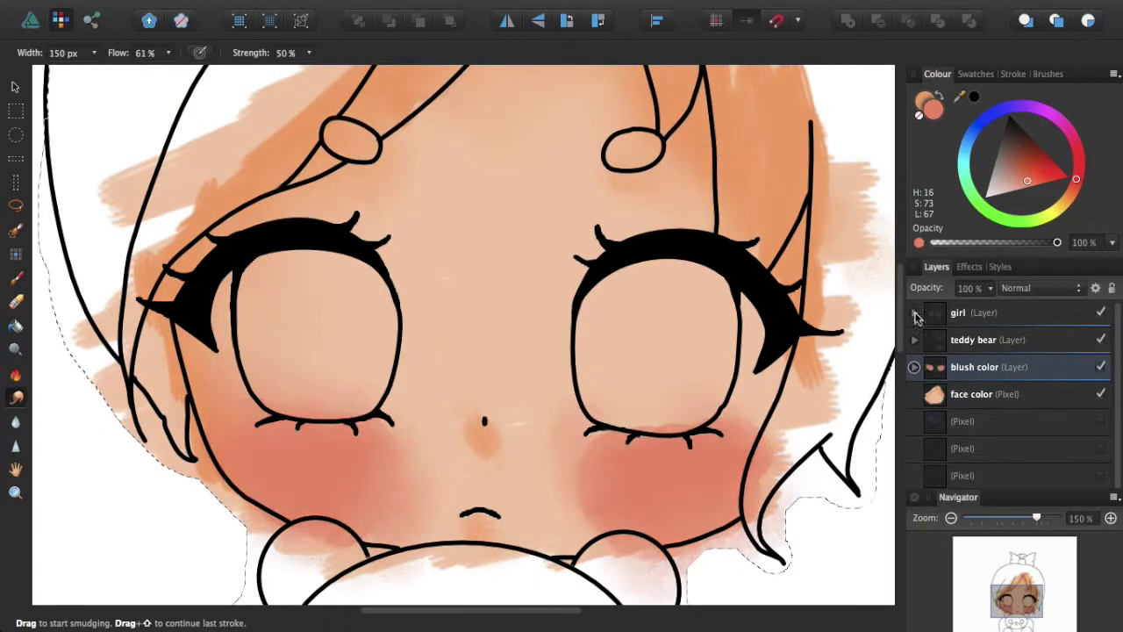
pyautogui.moveTo(685, 456); pyautogui.dragTo(605, 395)
# Step: Set the colour to a darker red-brown (H 16, S 46, L 43) and try a textured brush on the cheeks
pyautogui.press('b')
pyautogui.moveTo(383, 452); pyautogui.dragTo(254, 443)
pyautogui.press('super+z')
pyautogui.click(1048, 73)
pyautogui.click(1009, 176)
pyautogui.click(937, 74)
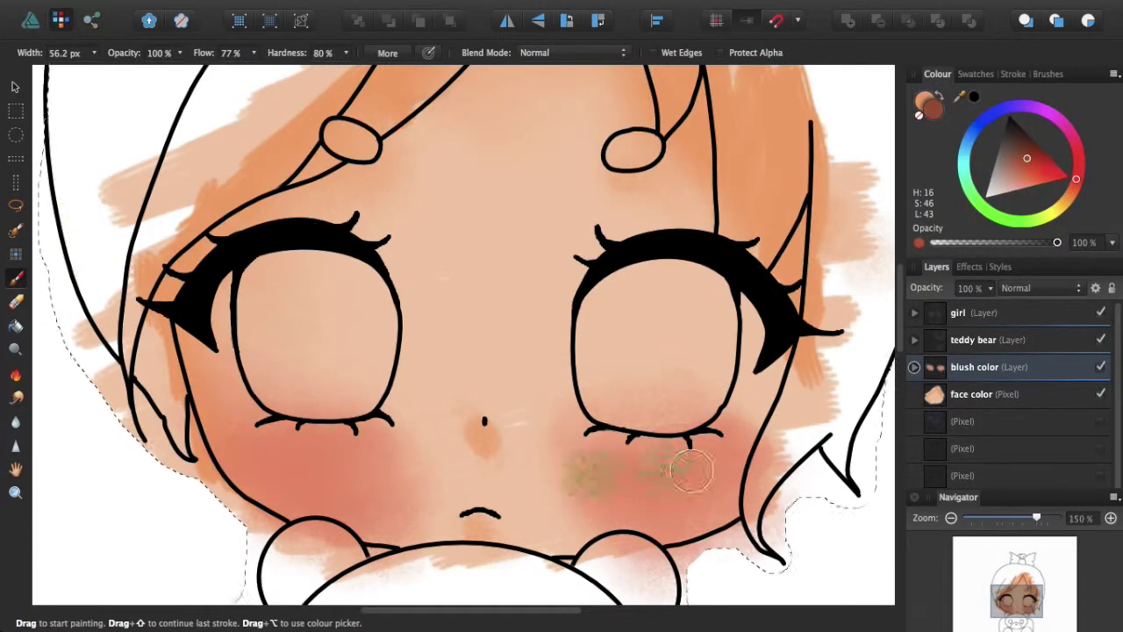
# Step: Try the 150 px textured brush across both cheeks and the nose, and undo its strokes
pyautogui.click(1048, 74)
pyautogui.doubleClick(1009, 250)
pyautogui.click(745, 504)
pyautogui.moveTo(264, 465); pyautogui.dragTo(421, 474)
pyautogui.moveTo(571, 474); pyautogui.dragTo(728, 474)
pyautogui.moveTo(404, 421); pyautogui.dragTo(614, 421)
pyautogui.press('super+z')
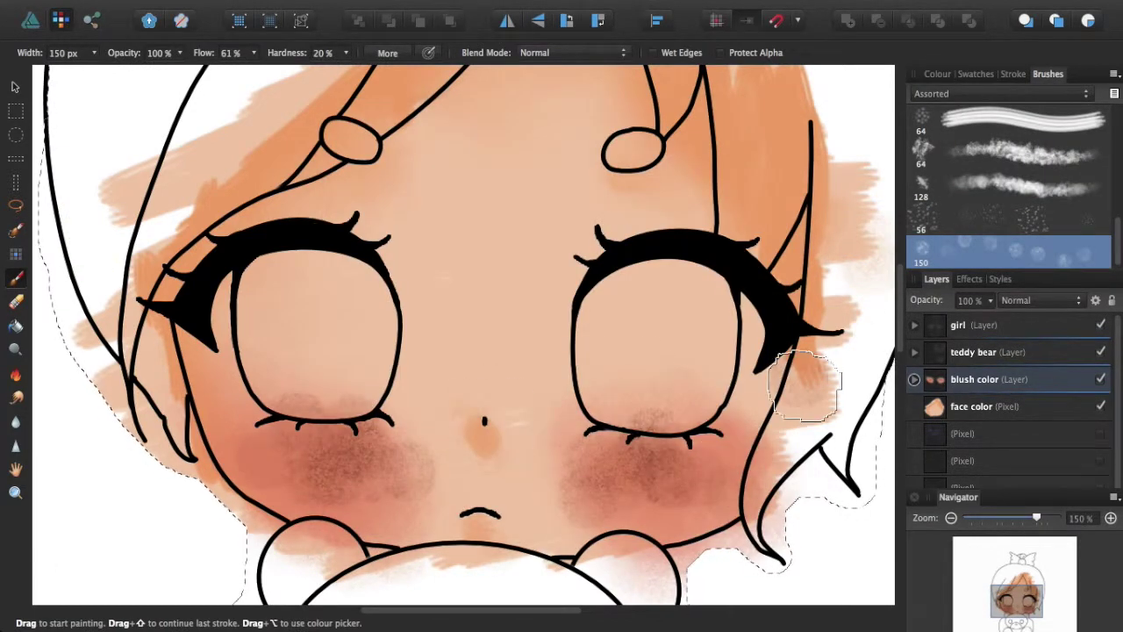
pyautogui.press('super+z')
# Step: Adjust the size 56 speckled brush and paint freckles across both cheeks and the nose
pyautogui.doubleClick(1009, 220)
pyautogui.click(552, 250)
pyautogui.click(744, 505)
pyautogui.moveTo(649, 448); pyautogui.dragTo(435, 421)
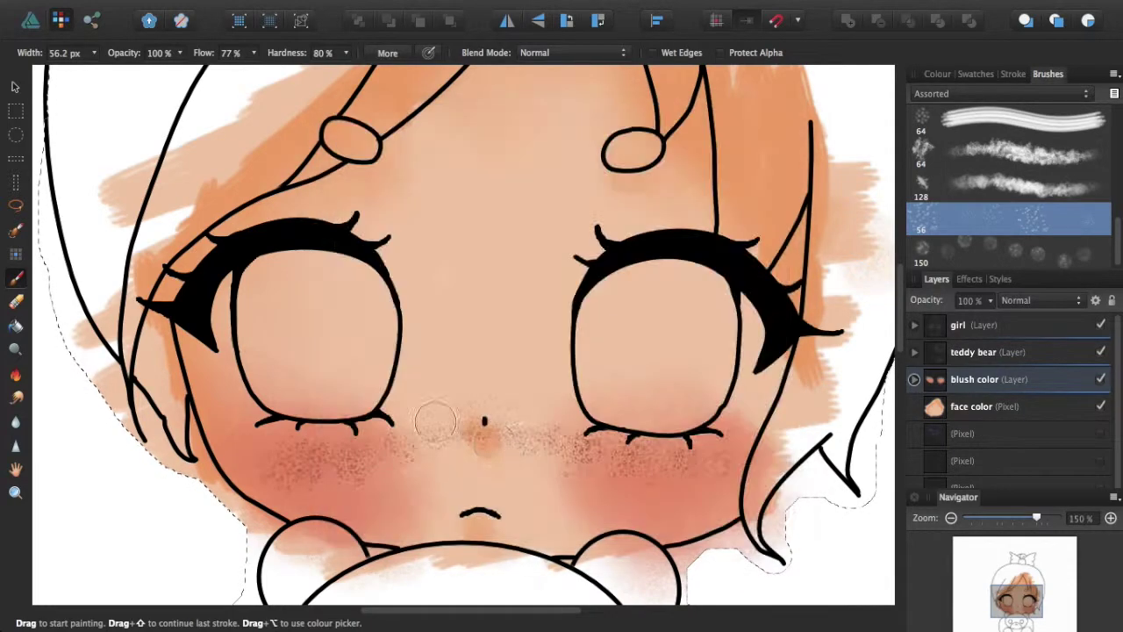
# Step: Add a layer named eyes directly above the blush color layer
pyautogui.scroll(-2, 1034, 532)
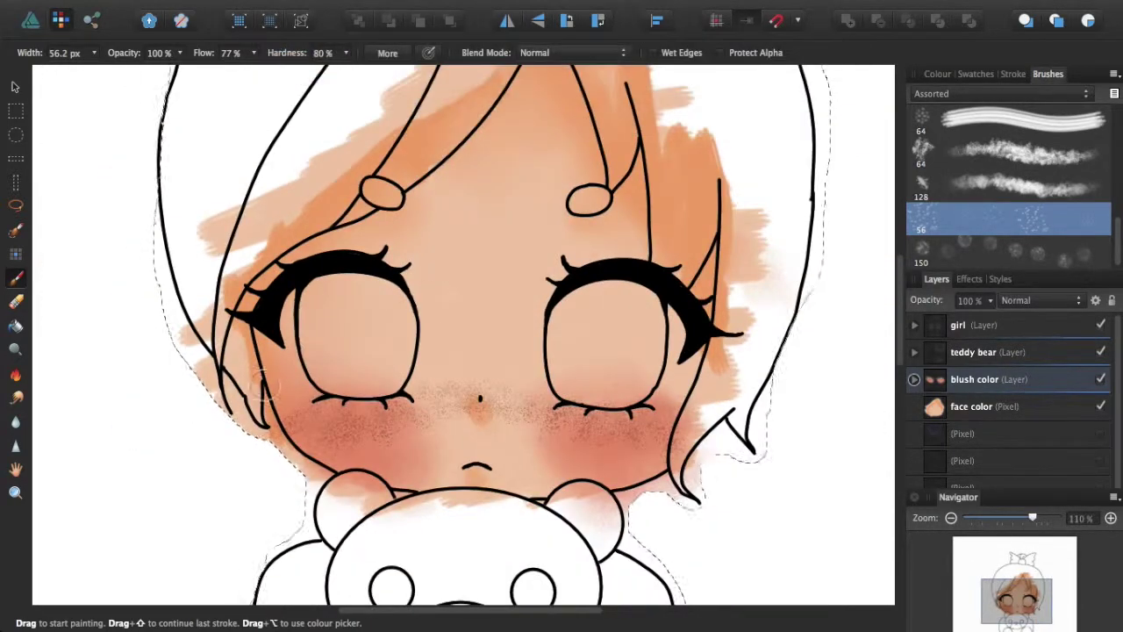
pyautogui.scroll(-4, 907, 586)
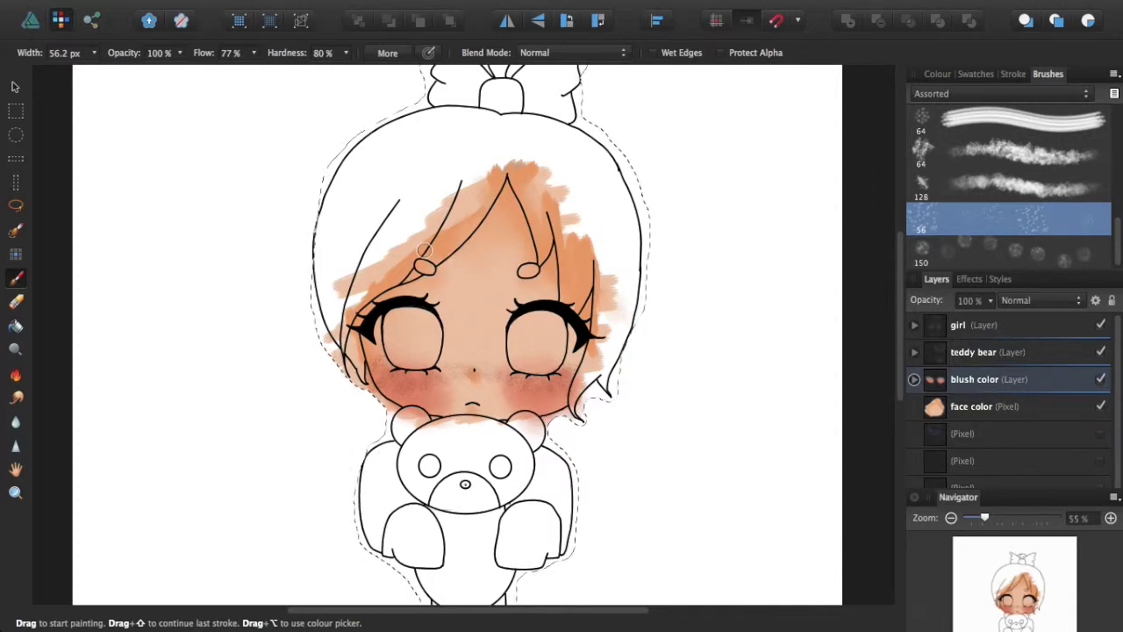
pyautogui.click(240, 8)
pyautogui.click(275, 216)
pyautogui.doubleClick(974, 379)
pyautogui.write('hair color')
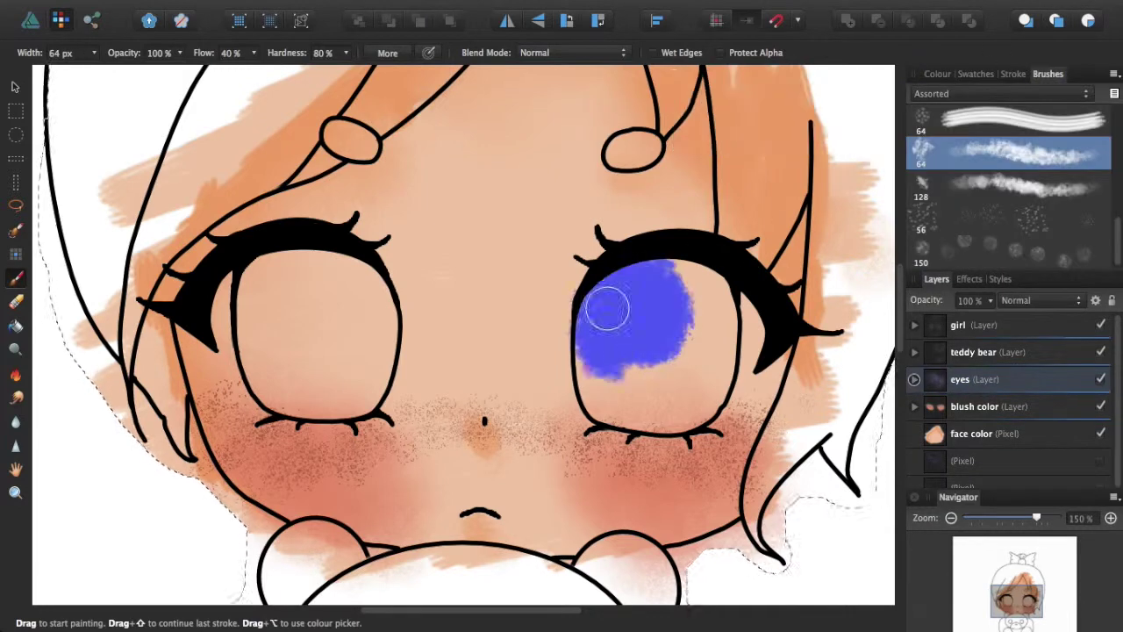
# Step: Paint the iris of the right-hand eye bright blue with the 64 px textured brush and try the eraser on it
pyautogui.moveTo(676, 290)
pyautogui.mouseDown()
pyautogui.moveTo(658, 394)
pyautogui.moveTo(667, 403)
pyautogui.mouseUp()
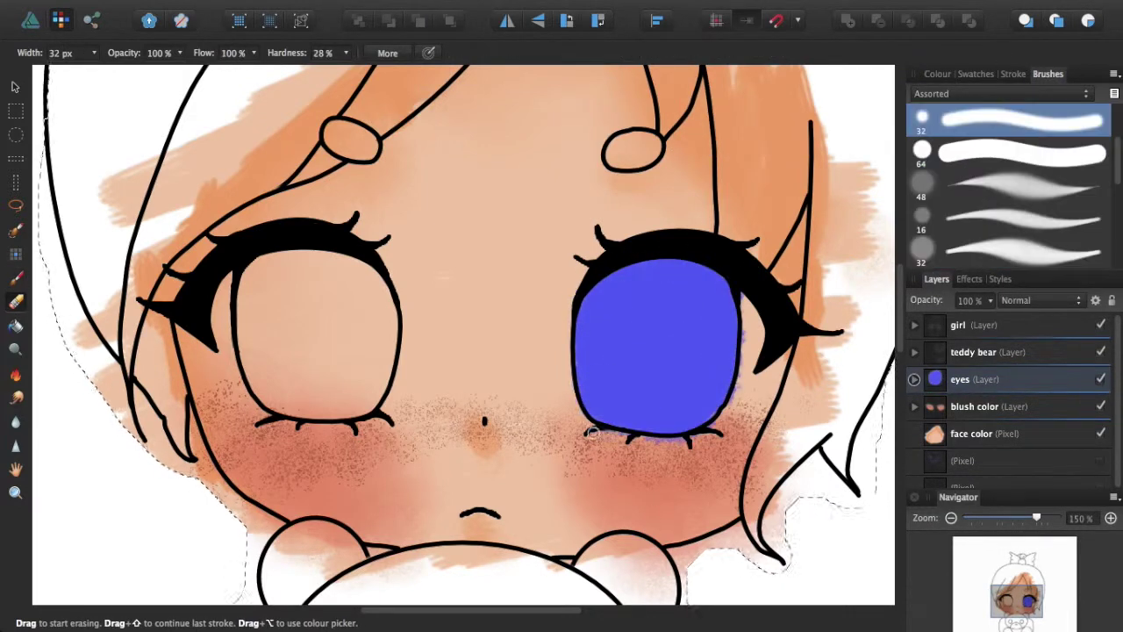
pyautogui.press('e')
pyautogui.moveTo(663, 334); pyautogui.dragTo(641, 361)
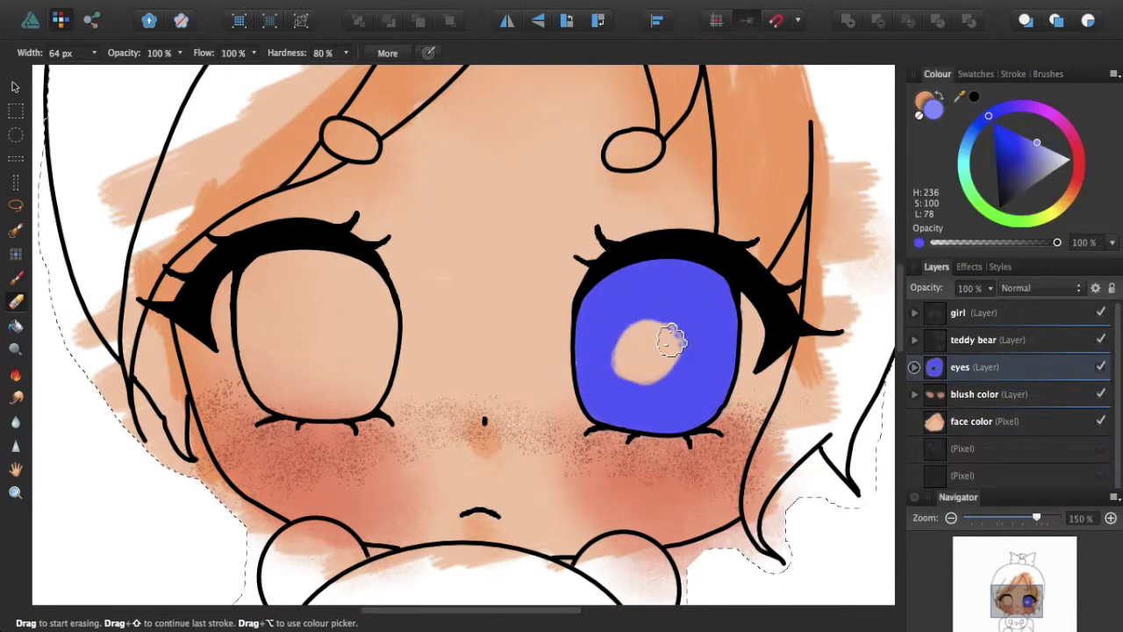
# Step: Undo the hole erased in the blue iris and open the settings of the 64 px Heavy Paint brush
pyautogui.press('super+z')
pyautogui.click(1048, 74)
pyautogui.doubleClick(1009, 176)
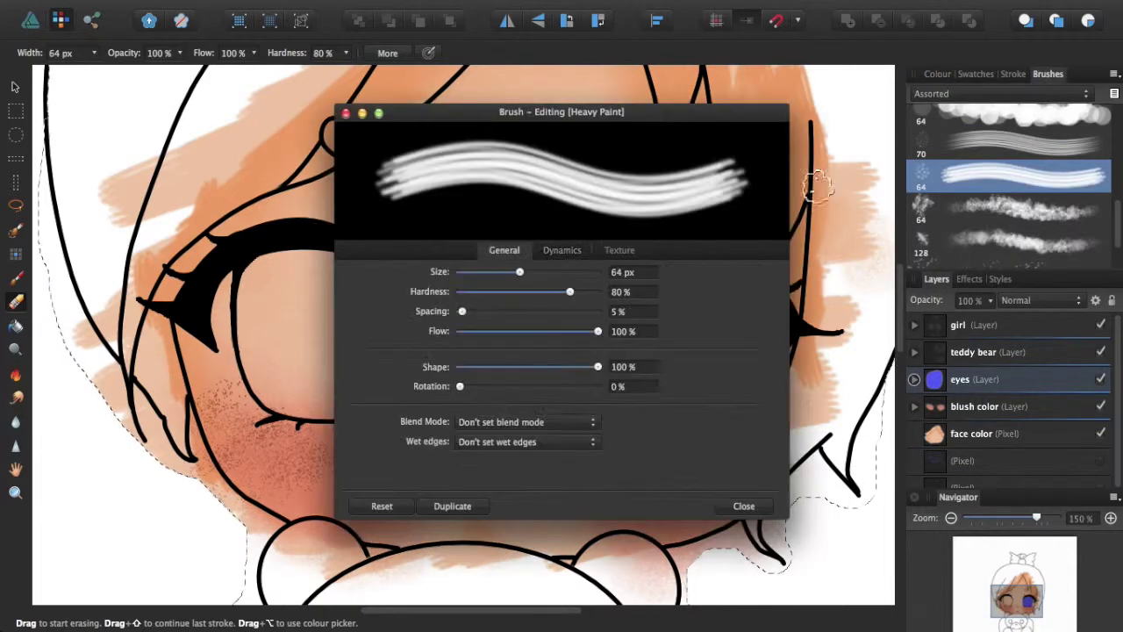
pyautogui.click(743, 574)
# Step: Try a lighter blue on both irises with a muted darker band across their upper part
pyautogui.click(937, 74)
pyautogui.click(988, 116)
pyautogui.moveTo(615, 351)
pyautogui.mouseDown()
pyautogui.moveTo(631, 378)
pyautogui.moveTo(673, 314)
pyautogui.mouseUp()
pyautogui.keyDown('alt'); pyautogui.click(654, 281); pyautogui.keyUp('alt')
pyautogui.moveTo(290, 290)
pyautogui.mouseDown()
pyautogui.moveTo(258, 356)
pyautogui.moveTo(354, 313)
pyautogui.moveTo(377, 395)
pyautogui.mouseUp()
pyautogui.moveTo(606, 281)
pyautogui.mouseDown()
pyautogui.moveTo(629, 319)
pyautogui.moveTo(603, 348)
pyautogui.moveTo(301, 394)
pyautogui.mouseUp()
# Step: Try a round dark blue pupil (H 235, S 62, L 39) in the centre of each iris
pyautogui.click(1048, 73)
pyautogui.click(937, 73)
pyautogui.click(1007, 159)
pyautogui.moveTo(654, 342); pyautogui.dragTo(656, 338)
pyautogui.moveTo(314, 335); pyautogui.dragTo(316, 338)
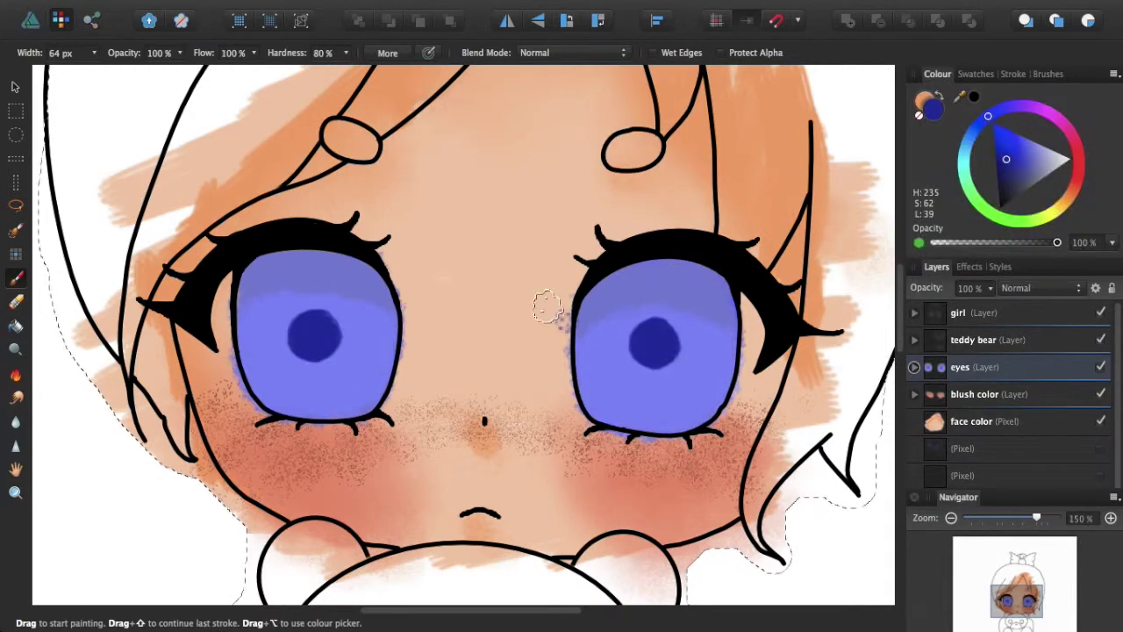
# Step: Try a curved dark blue stroke below the right-hand pupil with the Heavy Paint brush at 29.9 px
pyautogui.click(1048, 74)
pyautogui.click(1009, 176)
pyautogui.moveTo(606, 324); pyautogui.dragTo(687, 386)
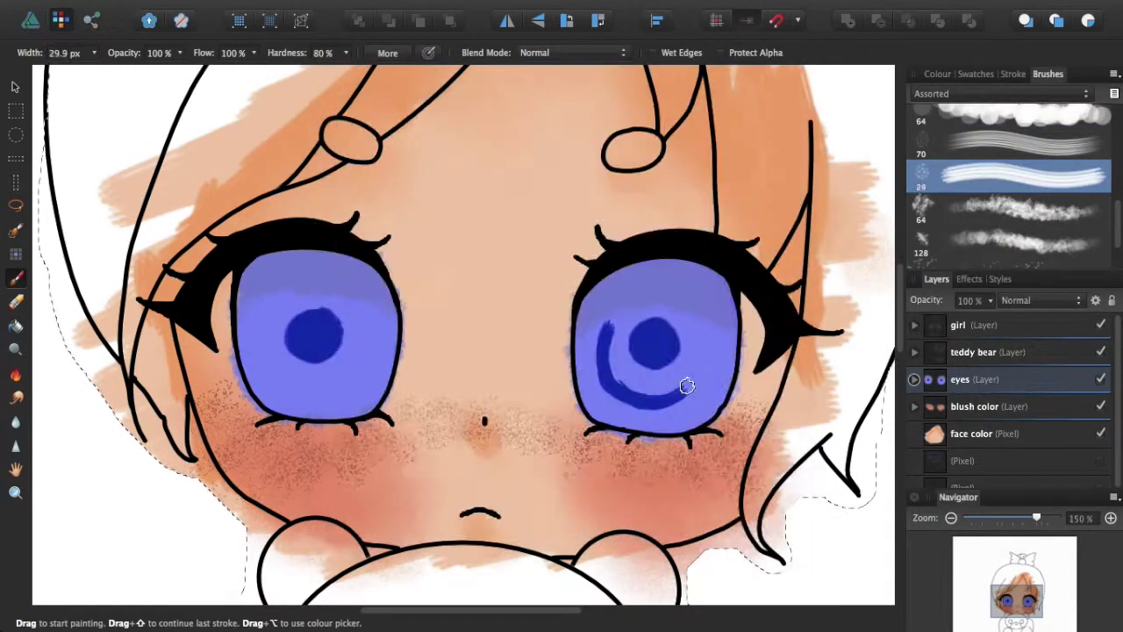
pyautogui.click(15, 397)
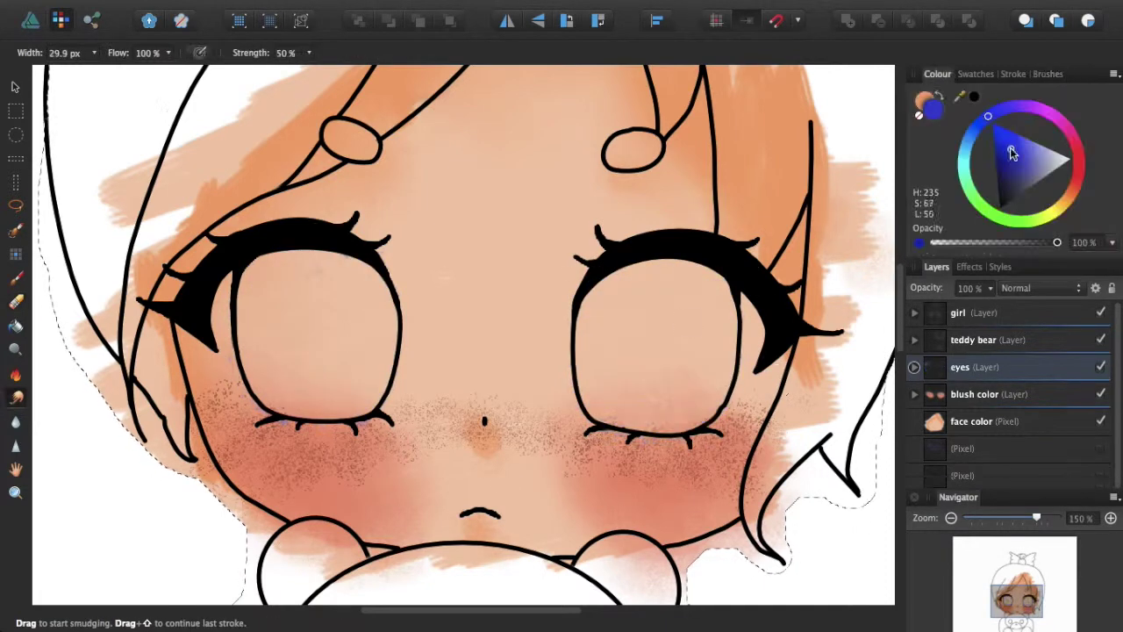
# Step: Paint both irises blue (H 235, S 67, L 50) with a dark navy band (H 235, S 60, L 21) across the top
pyautogui.moveTo(649, 320)
pyautogui.mouseDown()
pyautogui.moveTo(630, 416)
pyautogui.moveTo(593, 357)
pyautogui.moveTo(716, 370)
pyautogui.moveTo(584, 321)
pyautogui.mouseUp()
pyautogui.moveTo(377, 306)
pyautogui.mouseDown()
pyautogui.moveTo(258, 359)
pyautogui.moveTo(357, 354)
pyautogui.mouseUp()
pyautogui.moveTo(579, 322); pyautogui.dragTo(728, 293)
pyautogui.moveTo(241, 303); pyautogui.dragTo(395, 281)
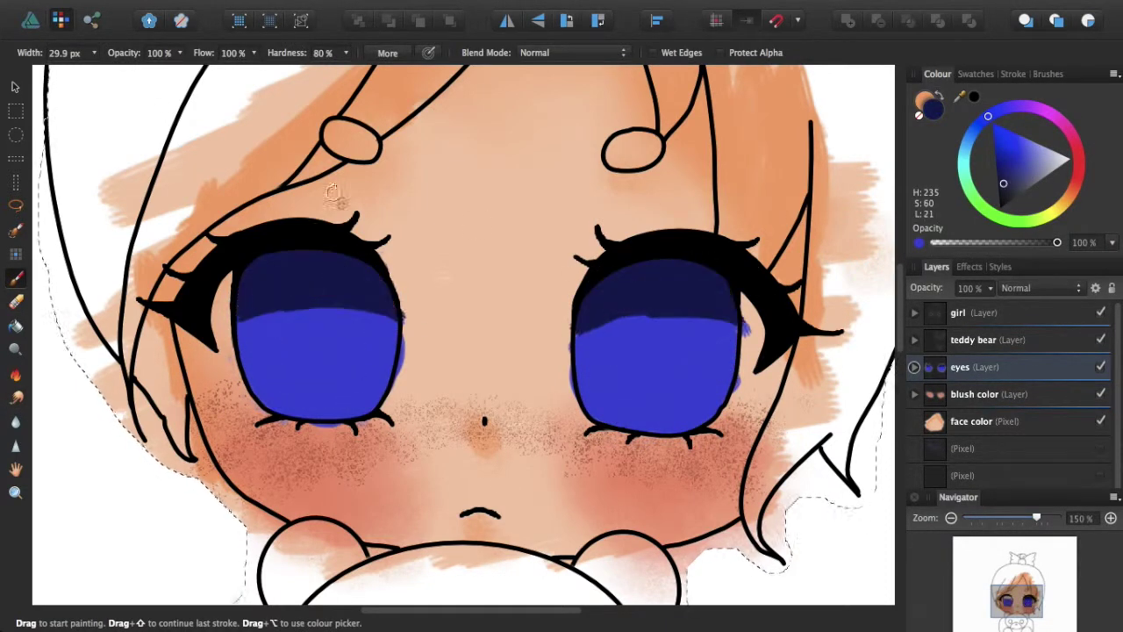
# Step: Smudge the lower edge of the navy band into the blue of both irises
pyautogui.click(15, 396)
pyautogui.moveTo(579, 327); pyautogui.dragTo(701, 327)
pyautogui.moveTo(702, 327); pyautogui.dragTo(697, 308)
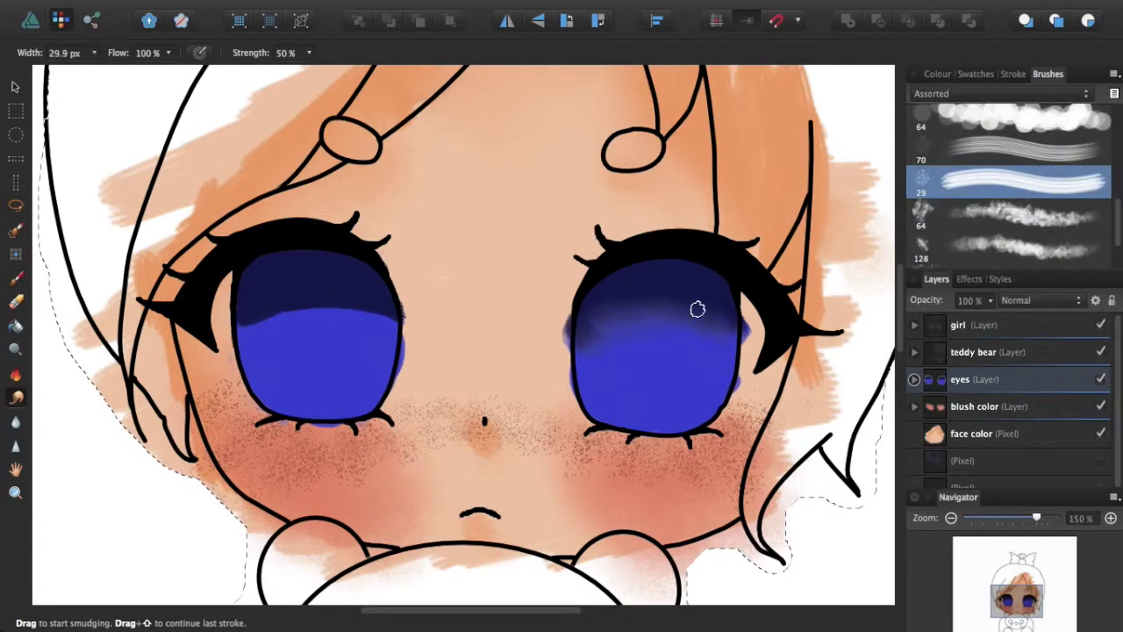
pyautogui.hotkey('ctrl', 'z')
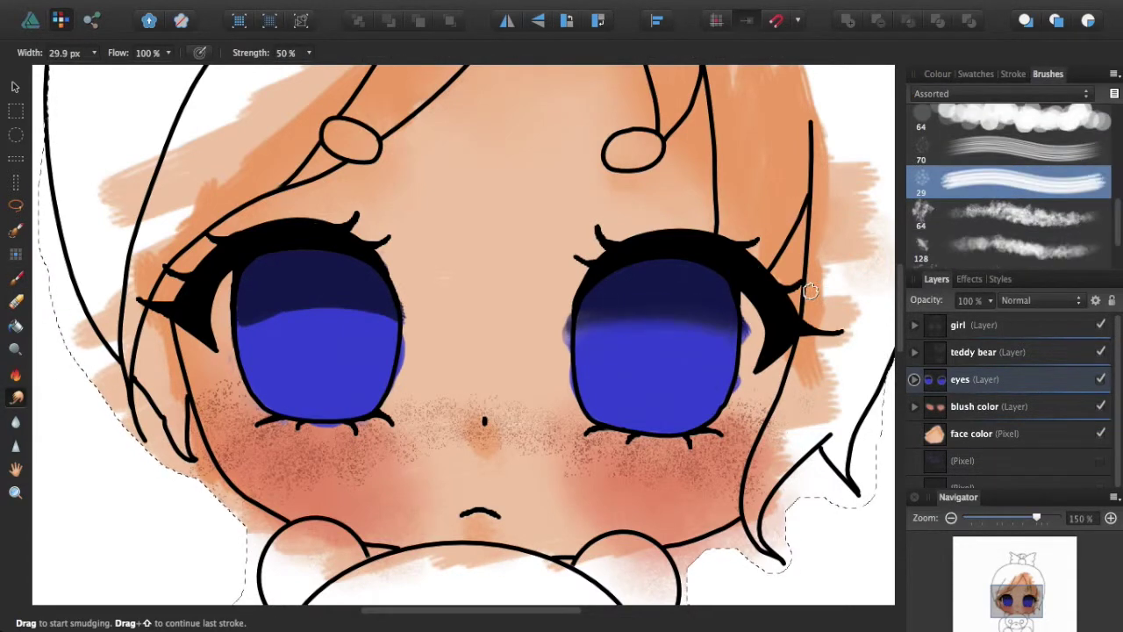
pyautogui.click(1009, 214)
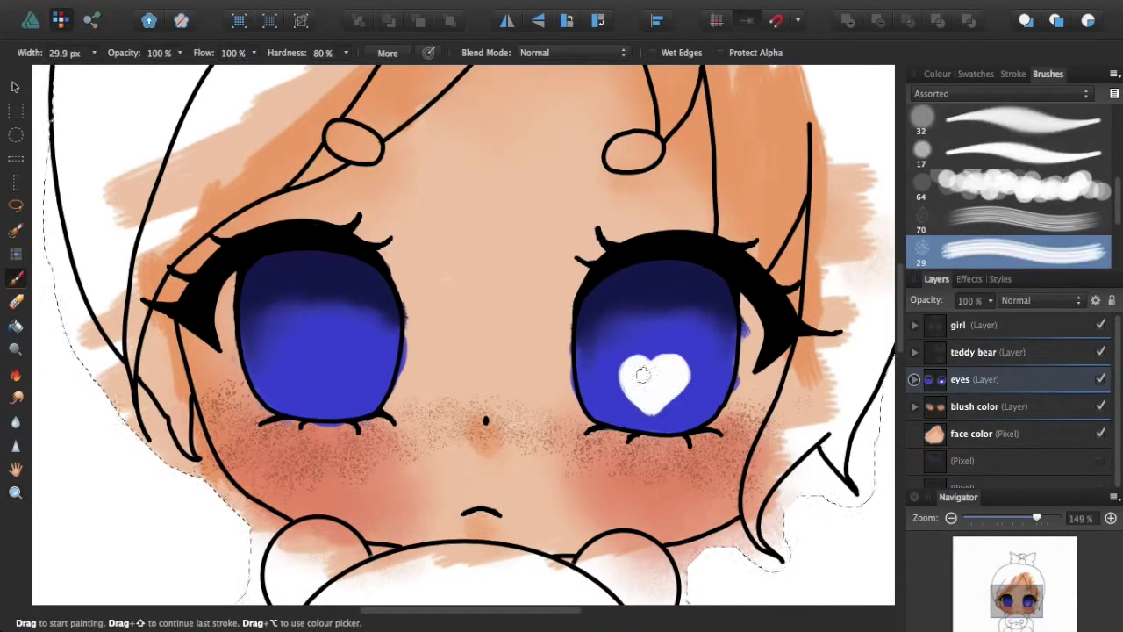
# Step: Undo the white heart and paint a white oval highlight and a softened white lower band in each iris
pyautogui.press('super+z')
pyautogui.moveTo(695, 280); pyautogui.dragTo(714, 275)
pyautogui.moveTo(337, 286); pyautogui.dragTo(374, 279)
pyautogui.moveTo(593, 409); pyautogui.dragTo(702, 411)
pyautogui.moveTo(375, 393); pyautogui.dragTo(271, 399)
pyautogui.press('r')
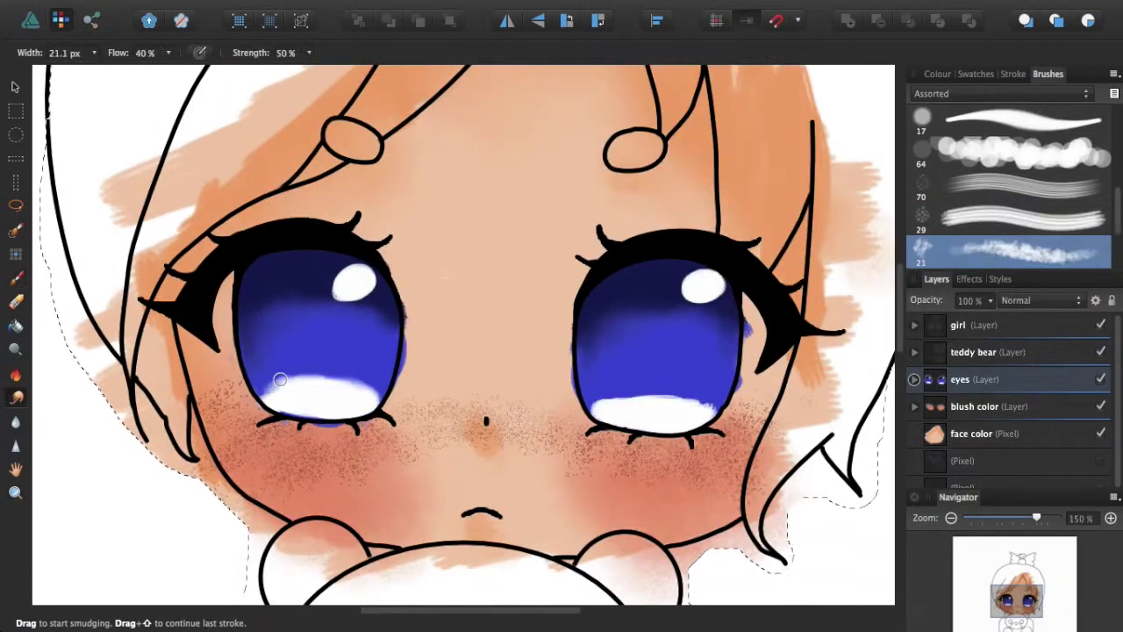
# Step: Paint white ovals and hearts over the irises on a new layer named eye glare at 16% opacity
pyautogui.press('super+d')
pyautogui.press('super+shift+n')
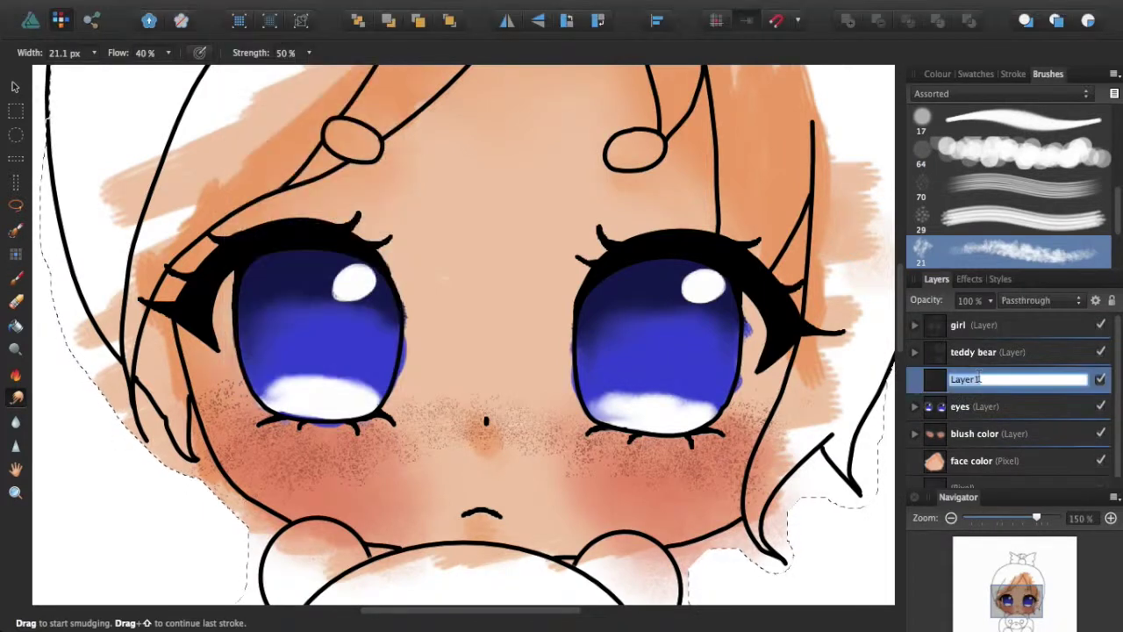
pyautogui.press('b')
pyautogui.moveTo(247, 303); pyautogui.dragTo(324, 267)
pyautogui.moveTo(604, 300); pyautogui.dragTo(662, 286)
pyautogui.press('1')
pyautogui.press('6')
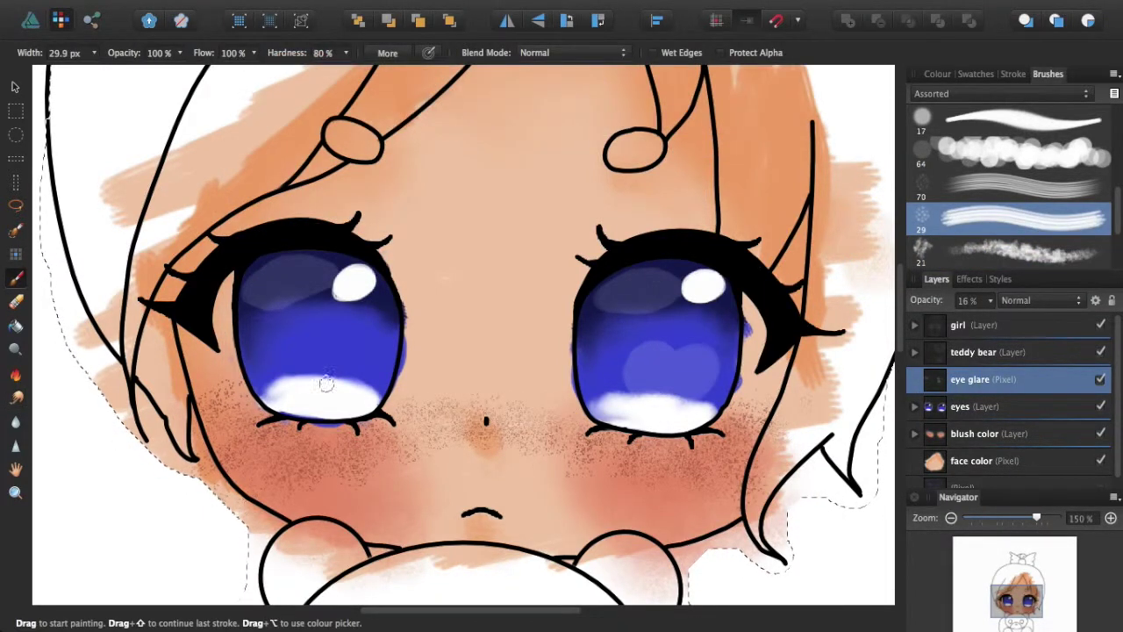
# Step: Mask off the blue paint spilling outside the eye outlines on the eyes layer with the eraser
pyautogui.scroll(5, 357, 354)
pyautogui.scroll(-10, 359, 328)
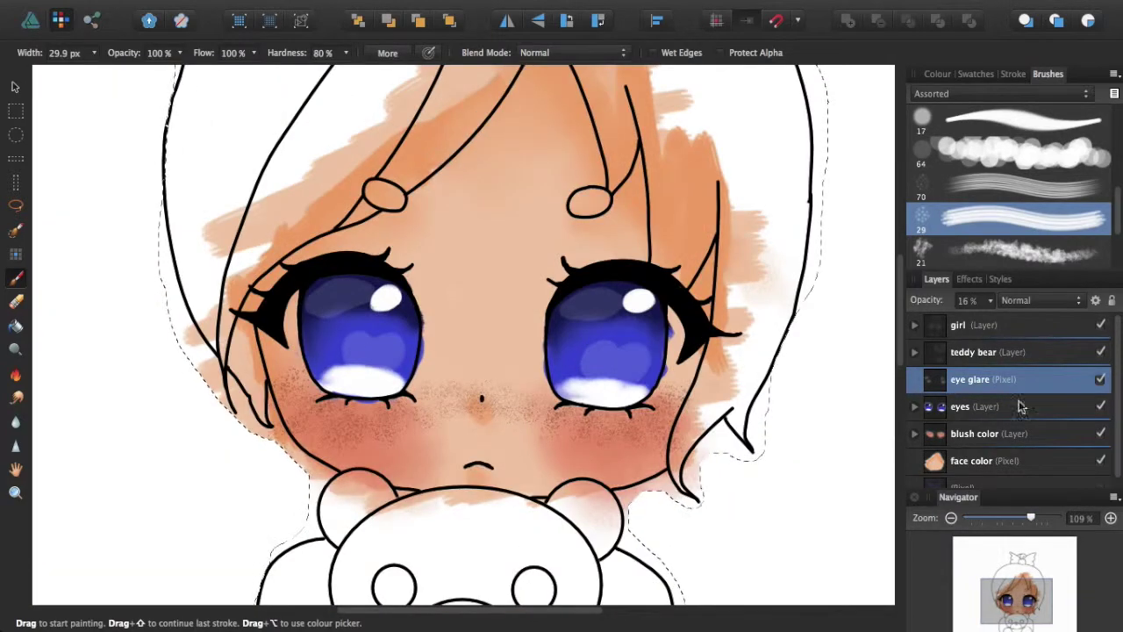
pyautogui.press('e')
pyautogui.hotkey('alt', '[')
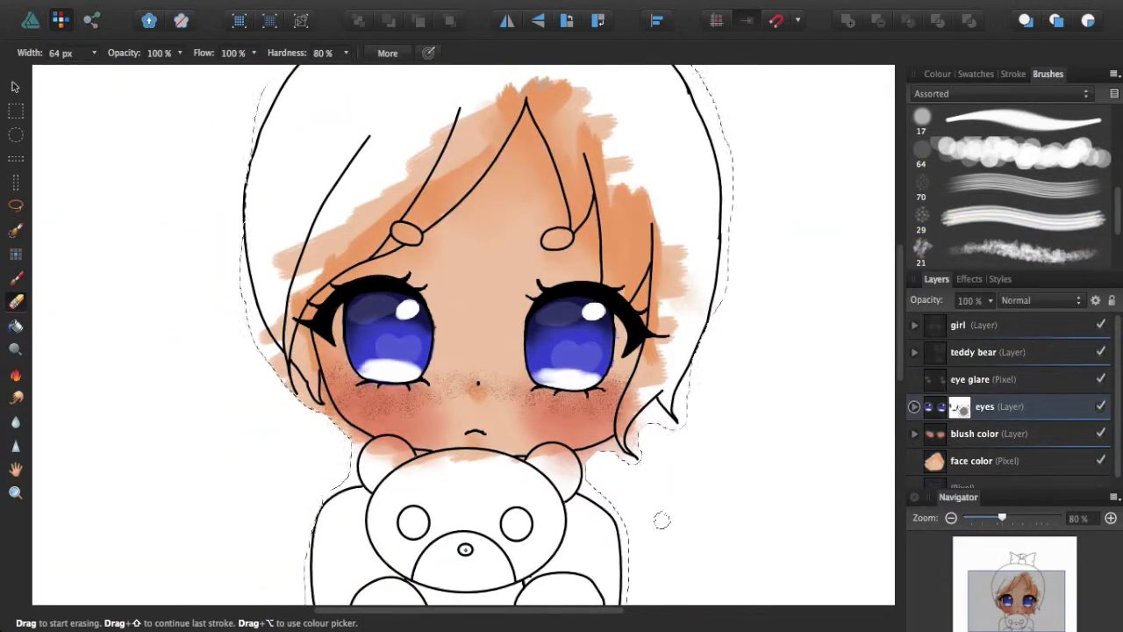
# Step: Add a new layer and shade the outer corners of both eyes with near-black (H 32, S 100, L 4) at 37% opacity
pyautogui.press('b')
pyautogui.hotkey('alt', ']')
pyautogui.press('super+shift+n')
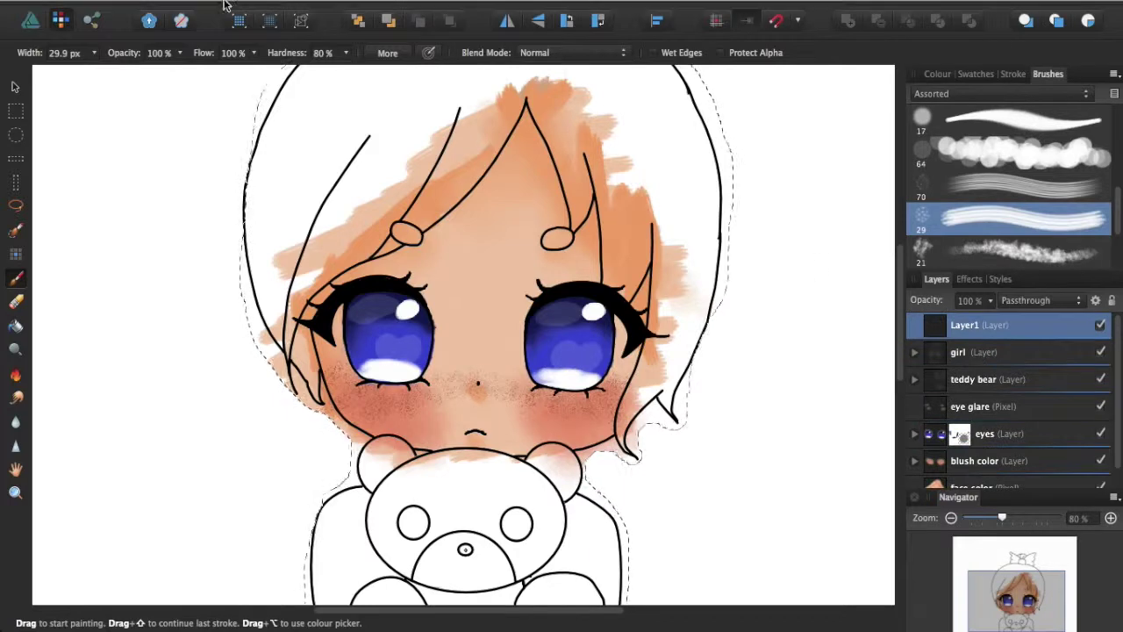
pyautogui.click(938, 74)
pyautogui.moveTo(611, 317); pyautogui.dragTo(574, 316)
pyautogui.press('3')
pyautogui.press('7')
# Step: Move the eye-corner shading layer between the eyes and blush color layers
pyautogui.hotkey('alt', '[')
pyautogui.click(245, 8)
pyautogui.click(451, 143)
pyautogui.click(1044, 424)
pyautogui.press('super+]')
pyautogui.hotkey('alt', ']')
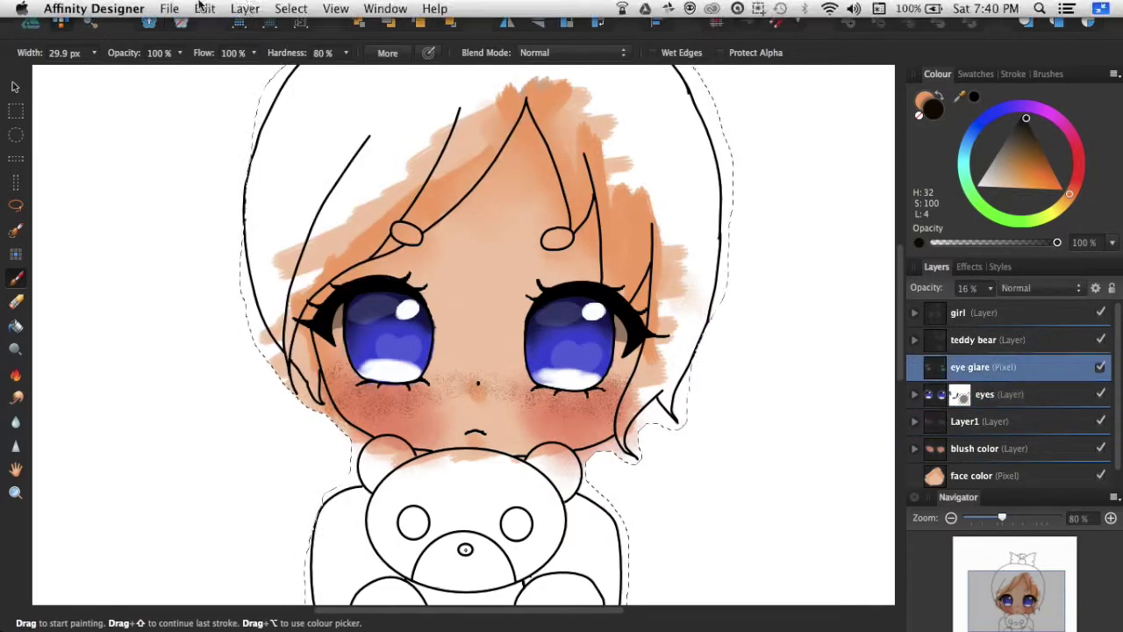
# Step: Add a layer named hair between the teddy bear and eye glare layers
pyautogui.press('super+shift+n')
pyautogui.click(245, 8)
pyautogui.press('super+[')
pyautogui.click(249, 7)
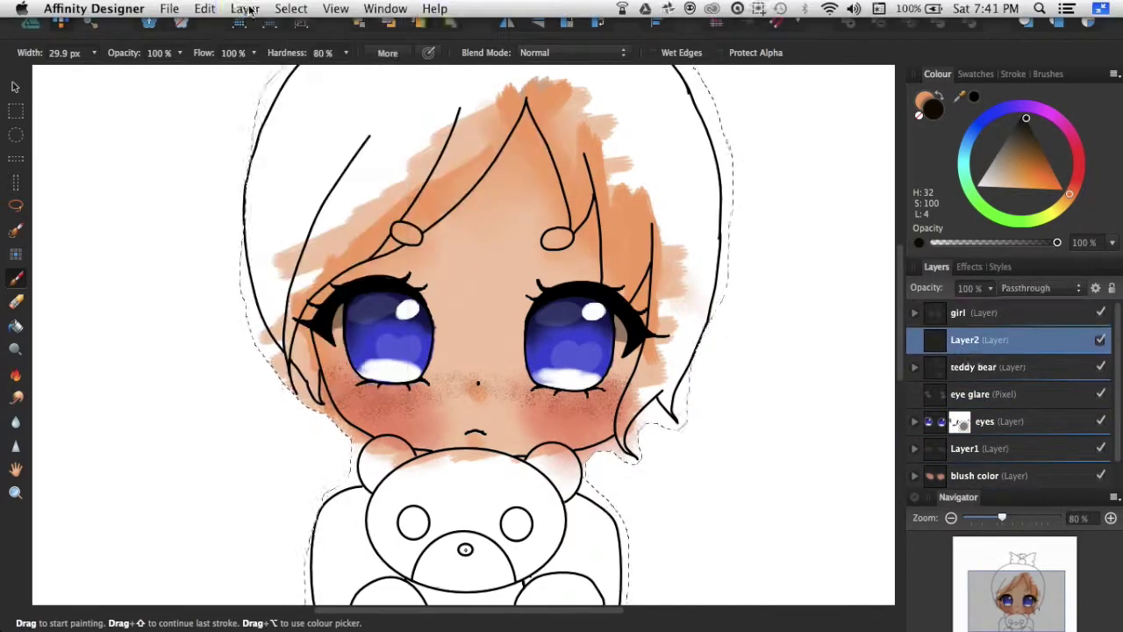
pyautogui.press('super+[')
pyautogui.doubleClick(964, 367)
pyautogui.write('hair')
pyautogui.press('Return')
# Step: Try near-black (H 32, S 100, L 4) strokes on the fringe and crown, and undo them
pyautogui.scroll(5, 465, 333)
pyautogui.moveTo(540, 191)
pyautogui.mouseDown()
pyautogui.moveTo(417, 353)
pyautogui.moveTo(387, 373)
pyautogui.mouseUp()
pyautogui.moveTo(483, 274); pyautogui.dragTo(409, 334)
pyautogui.moveTo(513, 192); pyautogui.dragTo(391, 364)
pyautogui.moveTo(457, 215); pyautogui.dragTo(369, 379)
pyautogui.moveTo(526, 134); pyautogui.dragTo(365, 145)
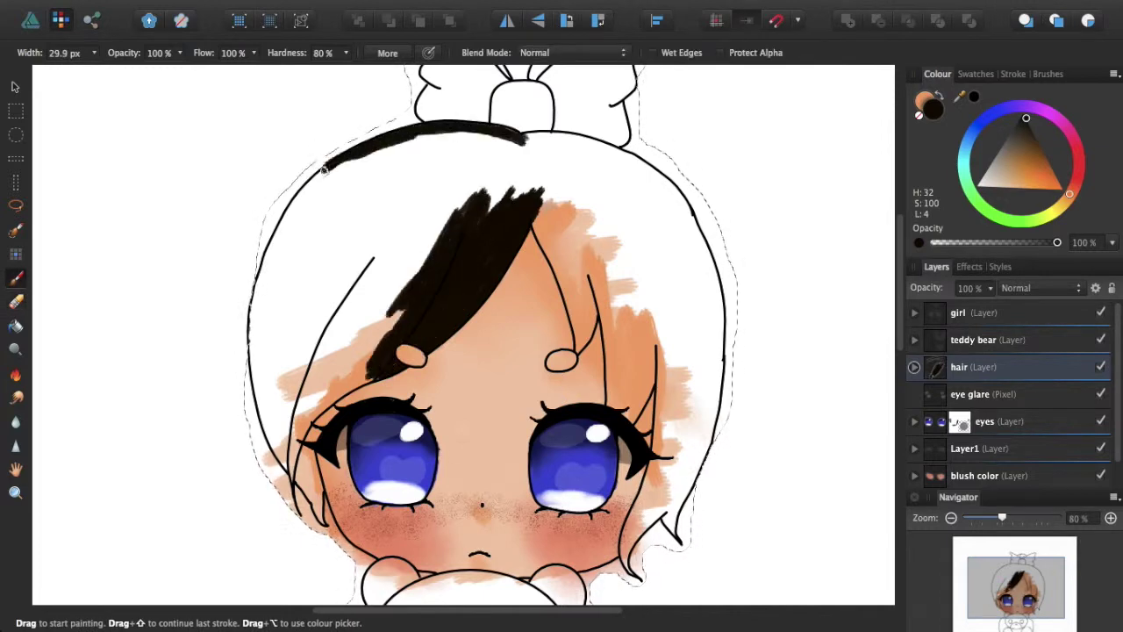
pyautogui.press('super+z')
# Step: Paint all of the girl's hair dark brown (H 31, S 100, L 22) with the 29.9 px brush
pyautogui.moveTo(474, 283); pyautogui.dragTo(513, 212)
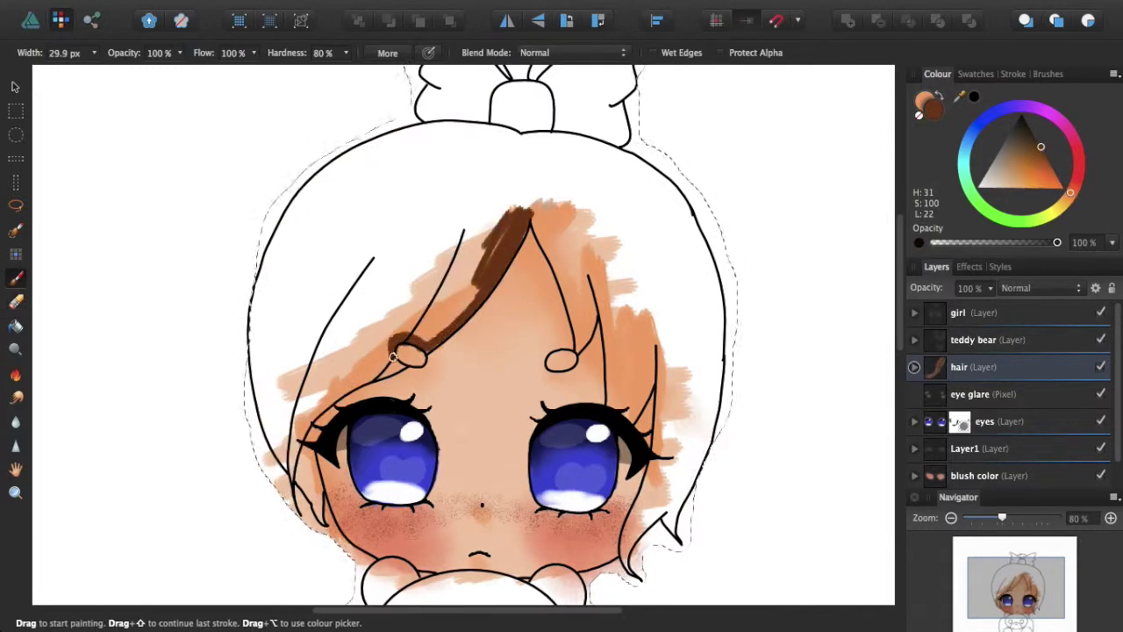
pyautogui.moveTo(473, 277); pyautogui.dragTo(288, 208)
pyautogui.moveTo(312, 286); pyautogui.dragTo(396, 346)
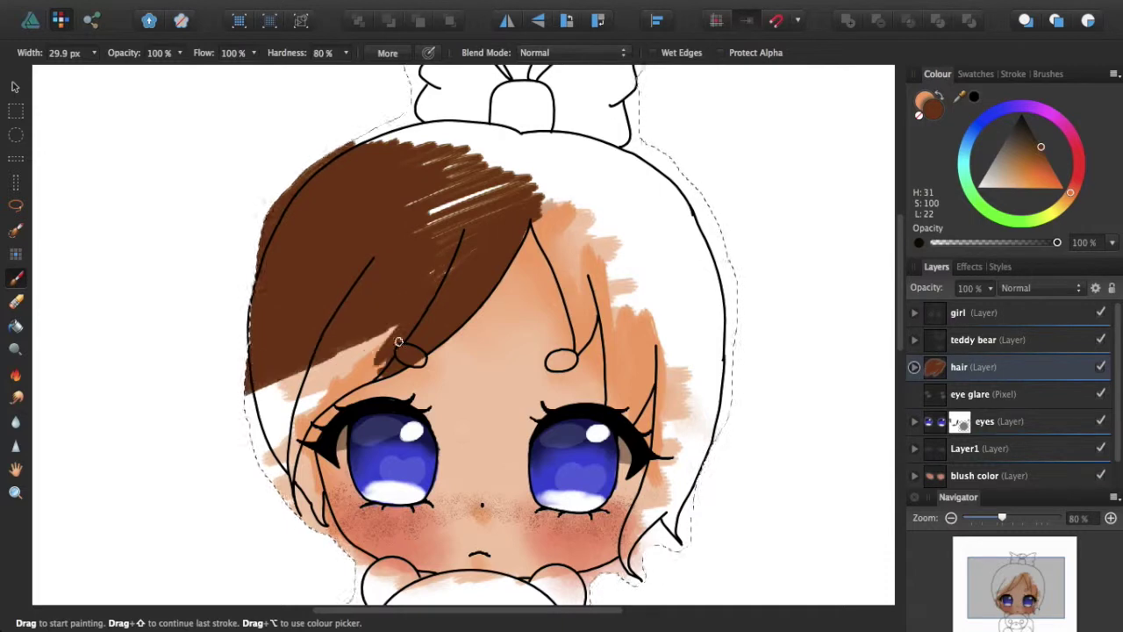
pyautogui.moveTo(311, 413); pyautogui.dragTo(295, 378)
pyautogui.moveTo(454, 261); pyautogui.dragTo(504, 130)
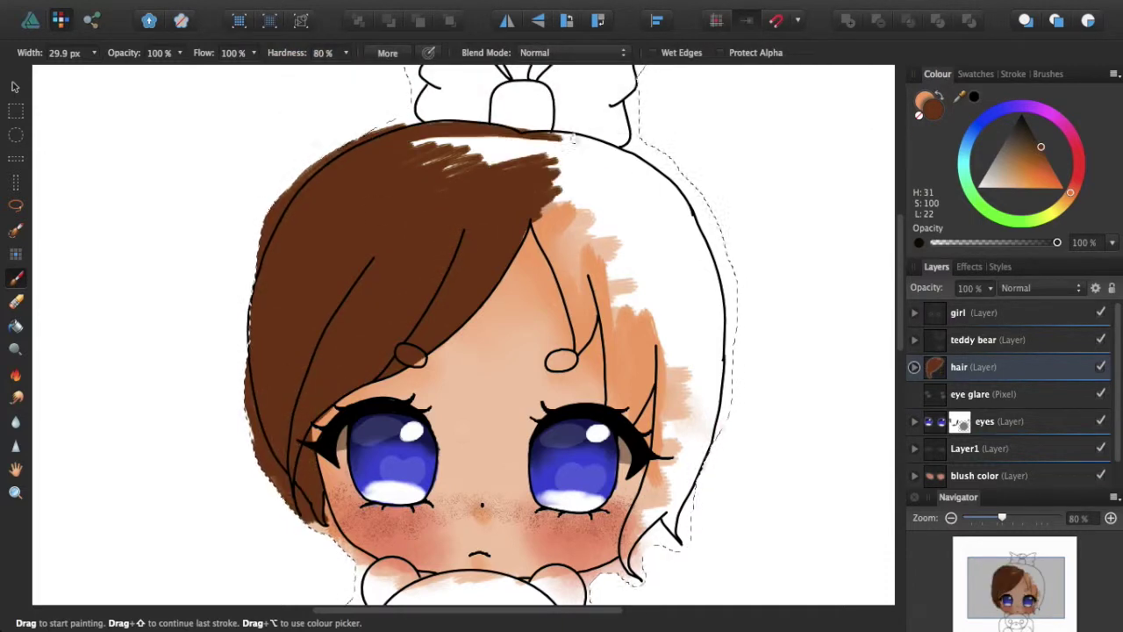
pyautogui.moveTo(567, 183); pyautogui.dragTo(704, 258)
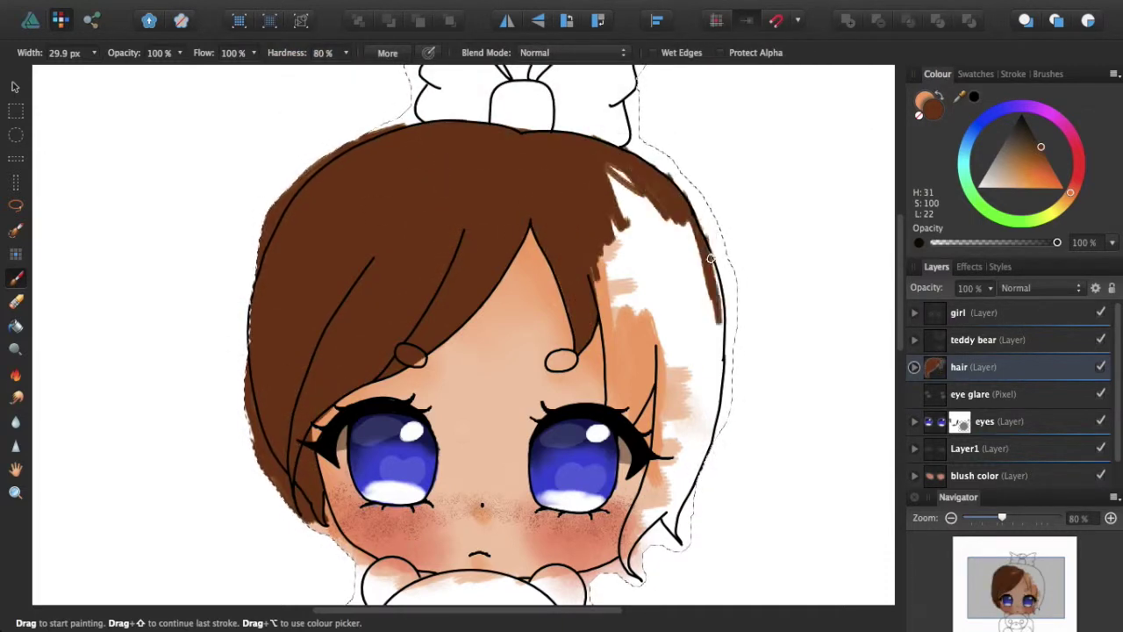
pyautogui.moveTo(650, 384)
pyautogui.mouseDown()
pyautogui.moveTo(590, 274)
pyautogui.moveTo(605, 209)
pyautogui.moveTo(641, 340)
pyautogui.moveTo(652, 272)
pyautogui.mouseUp()
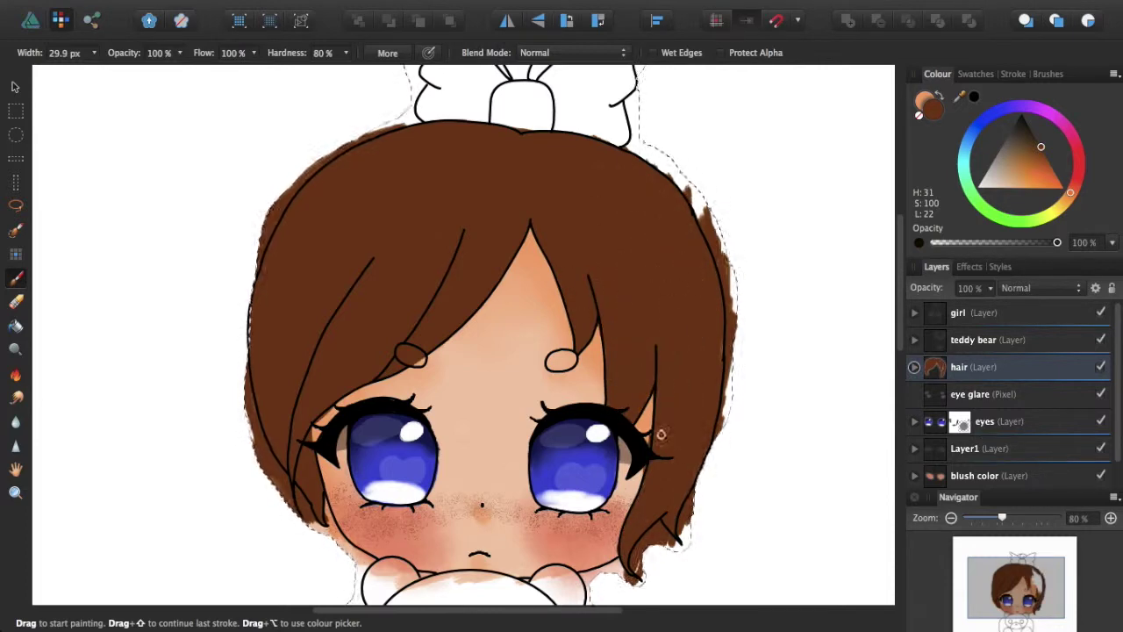
# Step: Dab lighter brown (H 31, S 66, L 38) patches over the hair and smudge them into soft highlights
pyautogui.moveTo(679, 362); pyautogui.dragTo(330, 230)
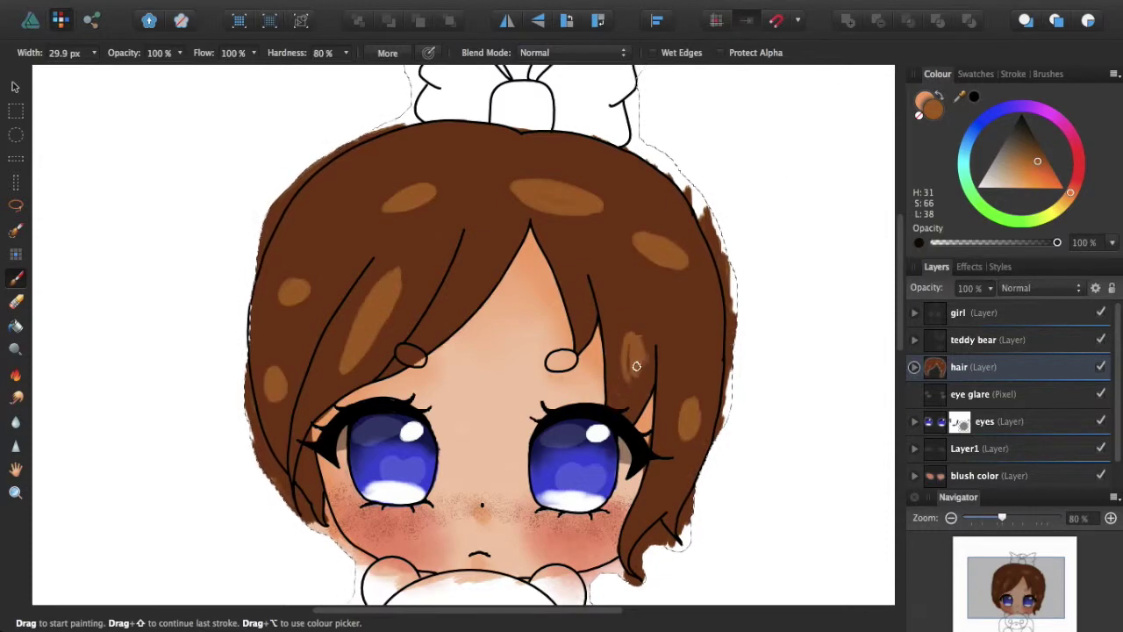
pyautogui.press('super+z')
pyautogui.press('r')
pyautogui.moveTo(603, 197)
pyautogui.mouseDown()
pyautogui.moveTo(604, 306)
pyautogui.moveTo(658, 255)
pyautogui.moveTo(571, 237)
pyautogui.moveTo(388, 296)
pyautogui.moveTo(281, 307)
pyautogui.mouseUp()
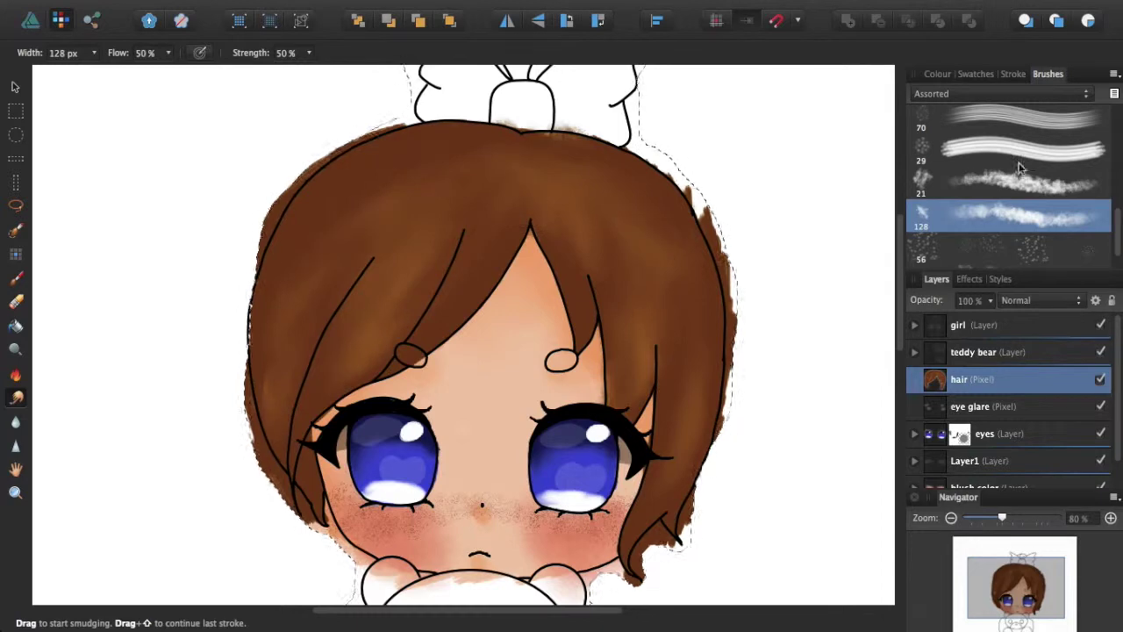
# Step: Add a layer named hair glare directly above the hair layer
pyautogui.click(293, 8)
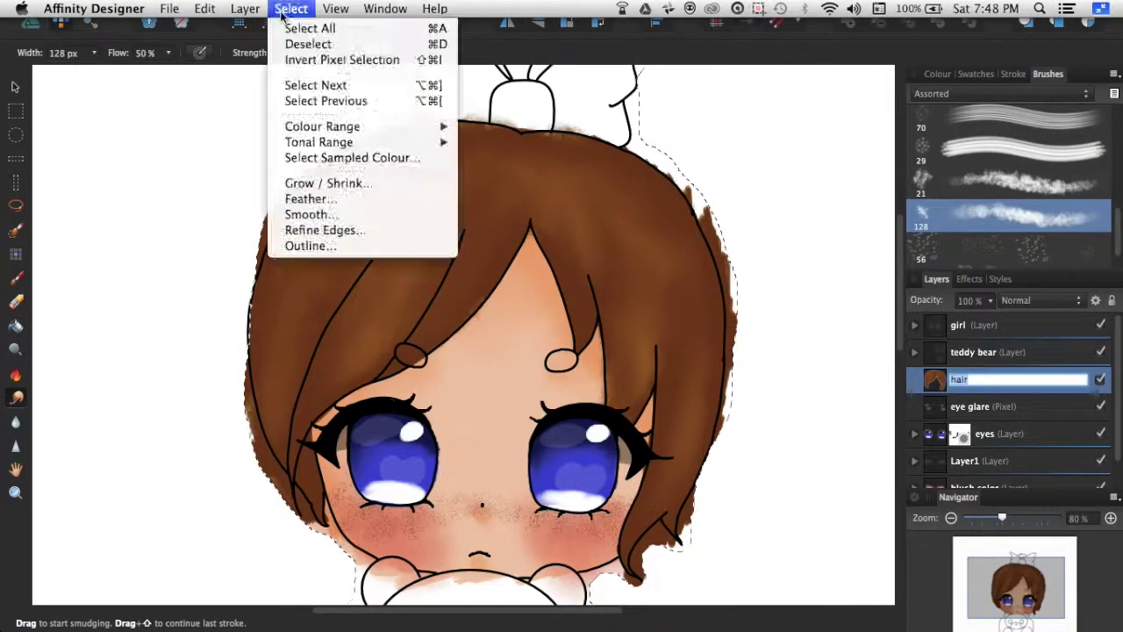
pyautogui.press('super+shift+n')
pyautogui.doubleClick(973, 331)
pyautogui.write('hair glare')
pyautogui.press('Return')
pyautogui.click(246, 8)
pyautogui.moveTo(972, 325); pyautogui.dragTo(1024, 347)
# Step: Try broad white glare bands across the hair with the size 29 brush at reduced layer opacity
pyautogui.press('b')
pyautogui.click(1018, 149)
pyautogui.moveTo(267, 233)
pyautogui.mouseDown()
pyautogui.moveTo(369, 211)
pyautogui.moveTo(673, 204)
pyautogui.mouseUp()
pyautogui.moveTo(989, 300); pyautogui.dragTo(830, 324)
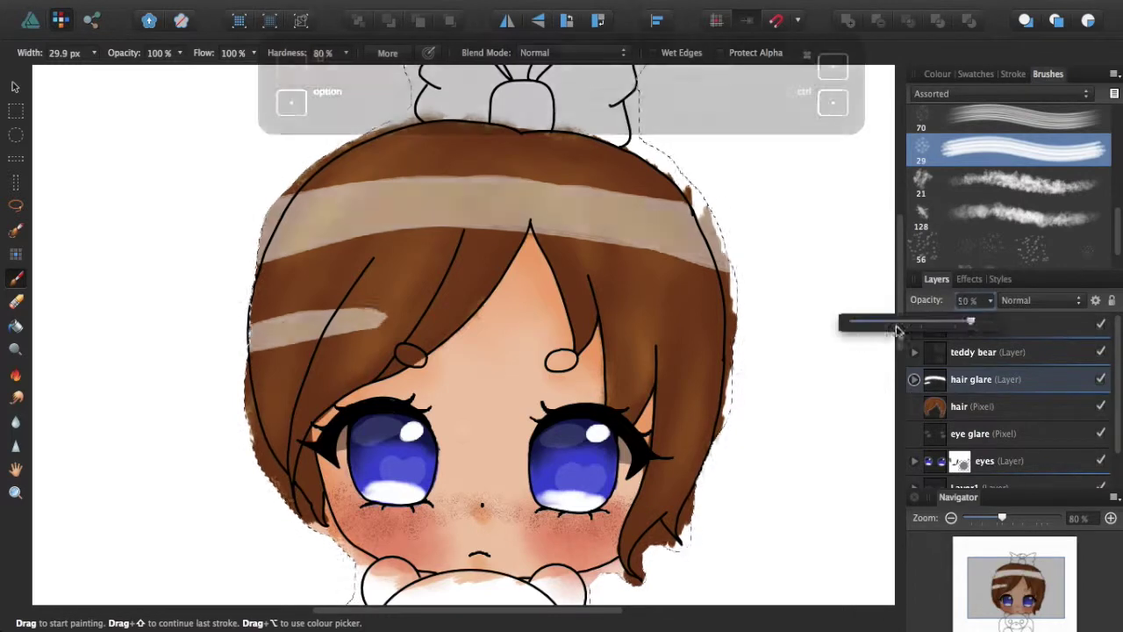
# Step: Paint small glare spots across the top of the hair and set the hair glare layer's opacity to 25%
pyautogui.moveTo(990, 300); pyautogui.dragTo(933, 325)
pyautogui.moveTo(305, 221); pyautogui.dragTo(411, 209)
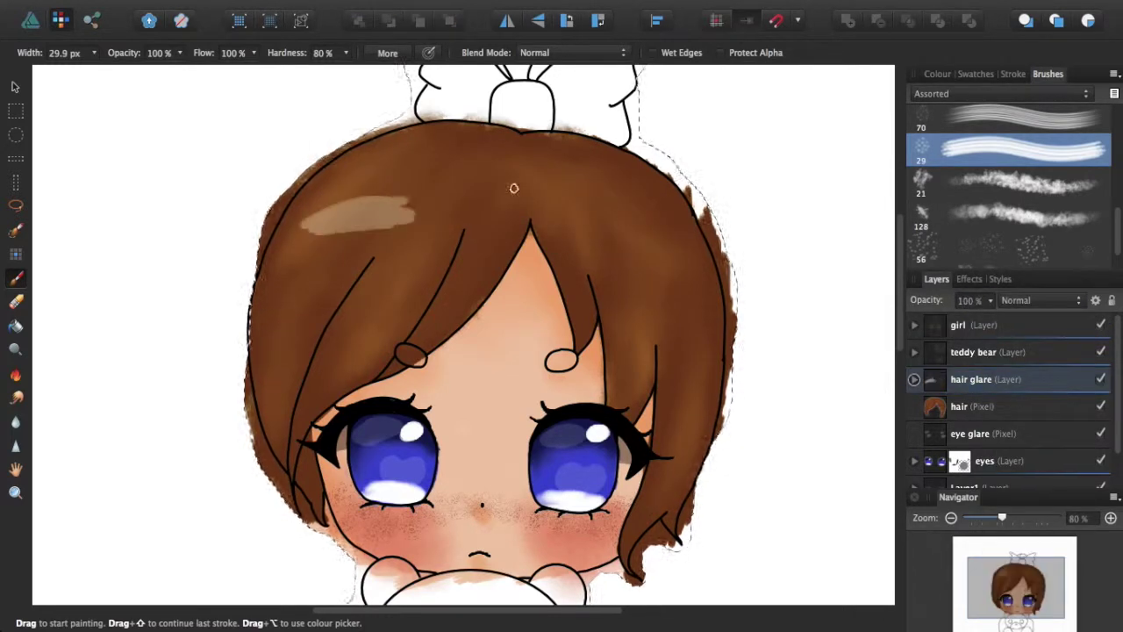
pyautogui.scroll(-4, 709, 325)
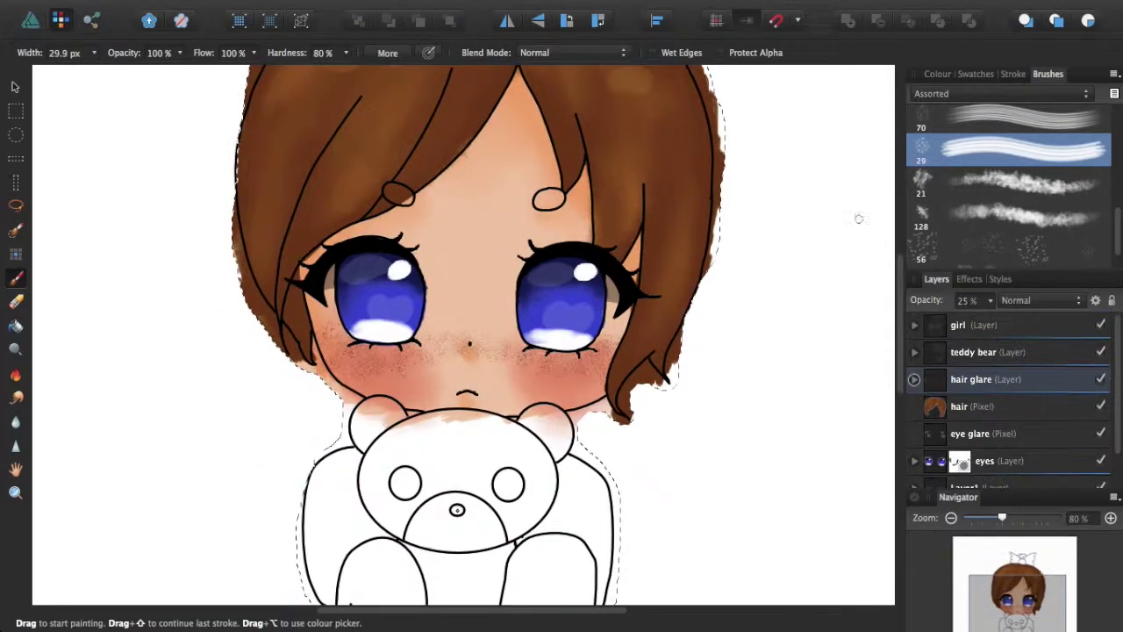
# Step: Add a layer named eyebrows above hair glare and paint both eyebrows dark brown (H 29, S 56, L 31)
pyautogui.press('super+shift+n')
pyautogui.doubleClick(965, 379)
pyautogui.write('eyebrows')
pyautogui.press('Return')
pyautogui.click(938, 74)
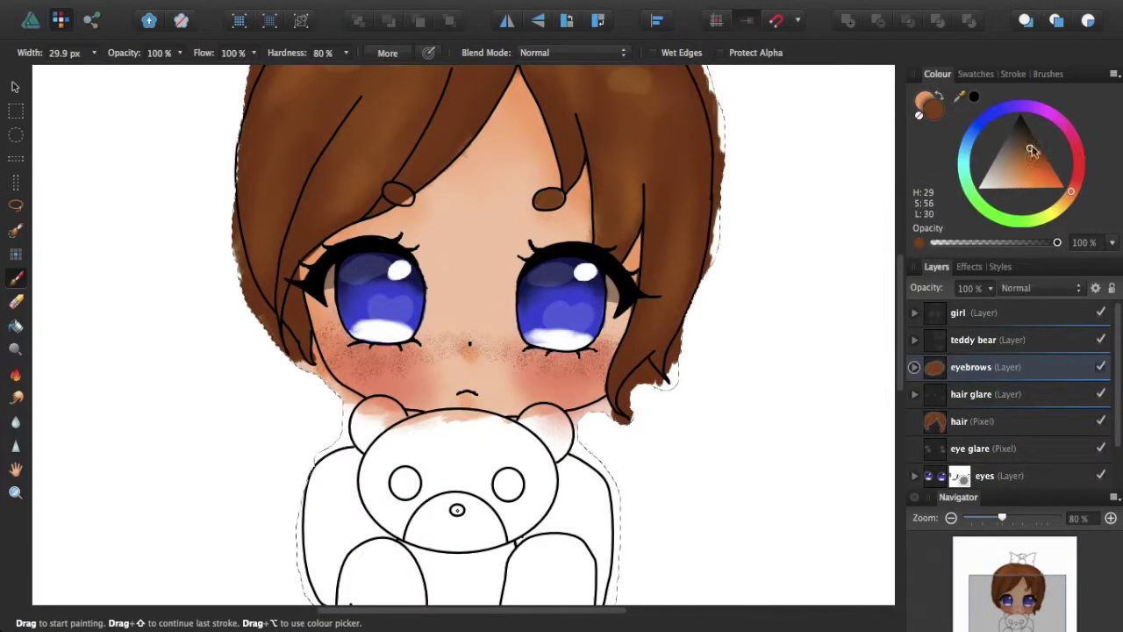
pyautogui.scroll(5, 400, 190)
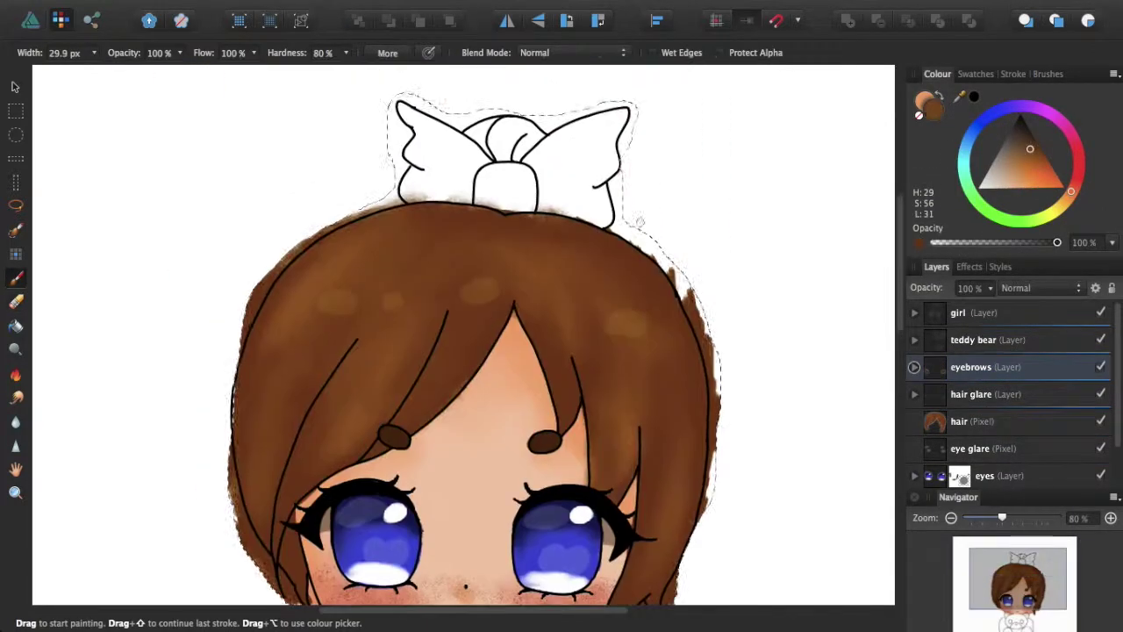
# Step: Paint the hair bun behind the bow on the hair layer, using brown sampled from the existing hair
pyautogui.click(966, 421)
pyautogui.click(978, 189)
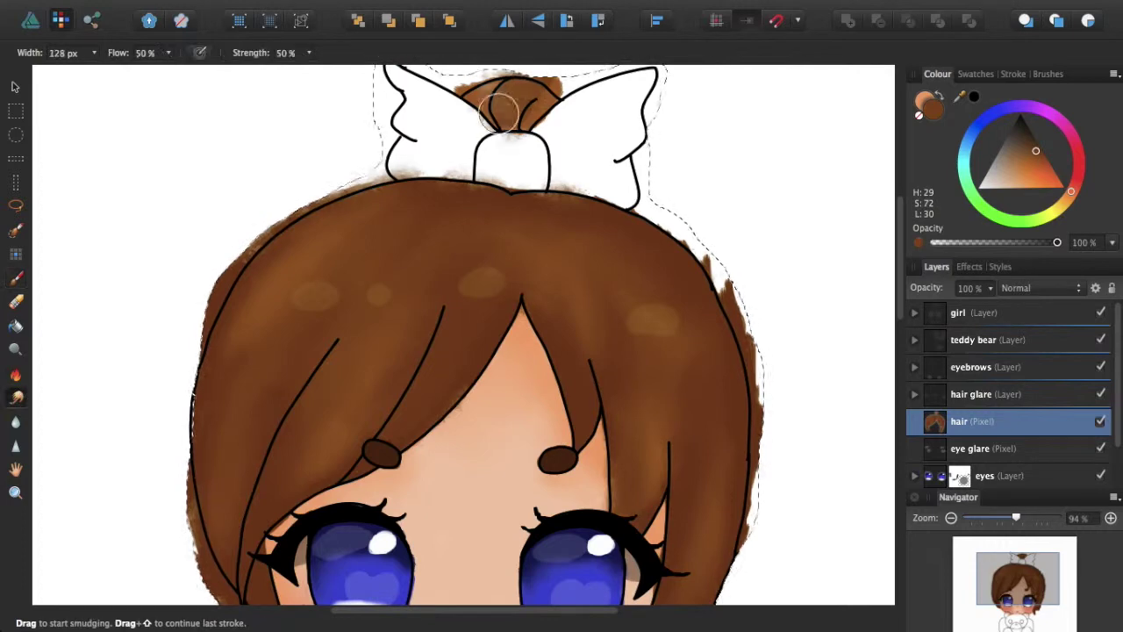
pyautogui.click(971, 394)
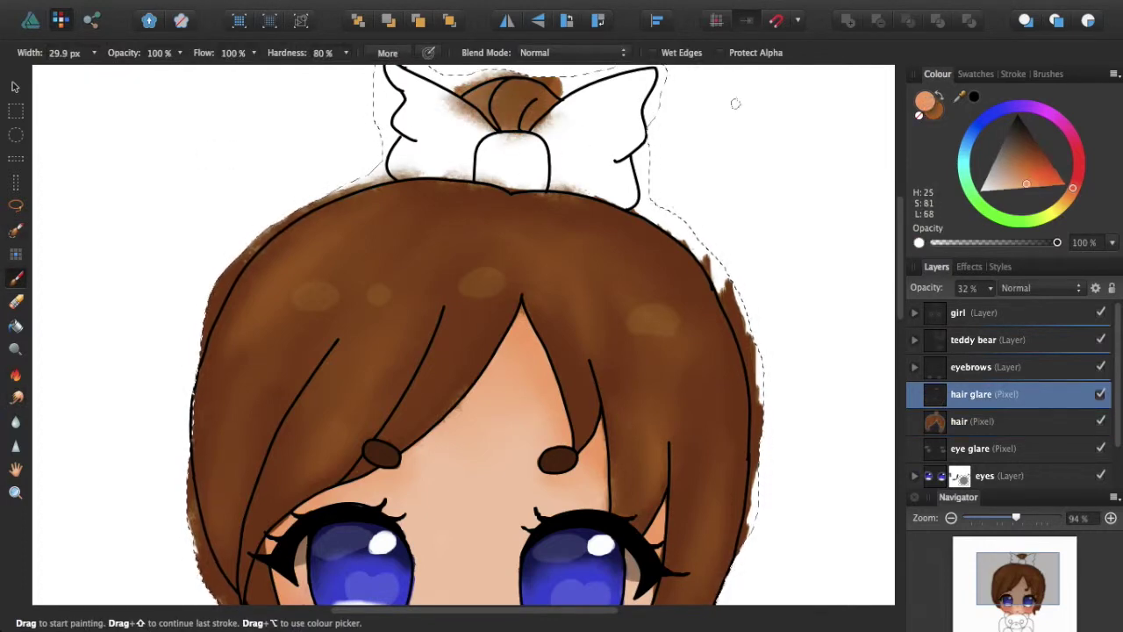
pyautogui.click(965, 422)
pyautogui.moveTo(443, 97); pyautogui.dragTo(580, 105)
pyautogui.keyDown('alt'); pyautogui.click(732, 302); pyautogui.keyUp('alt')
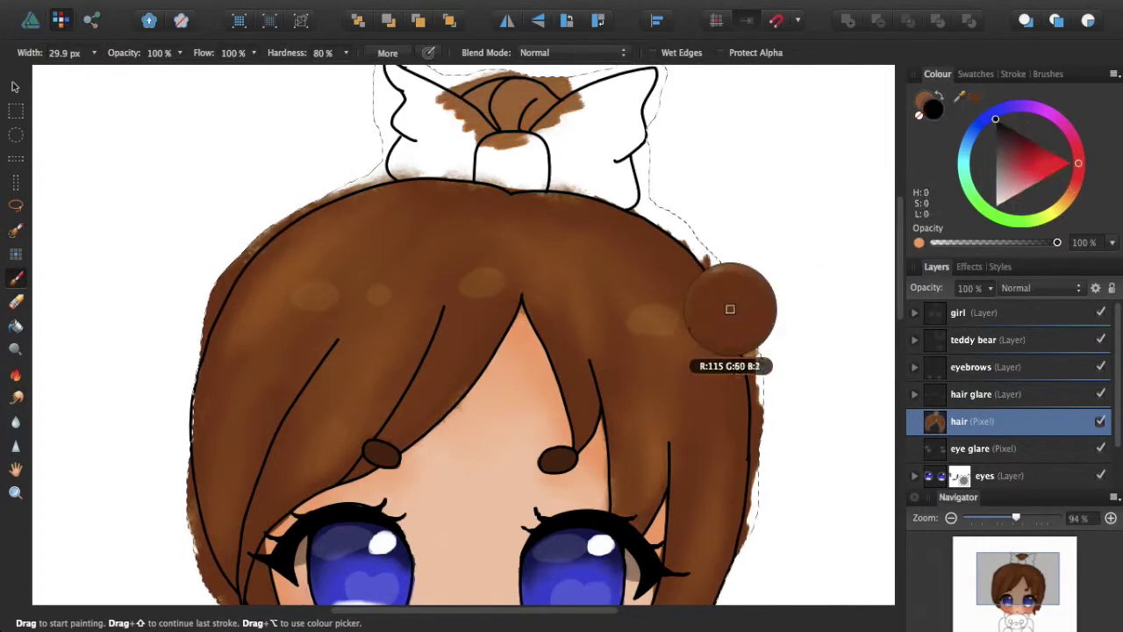
# Step: Add a layer named teddy bear color above eyebrows and paint the bear's head and ears tan (H 31, S 56, L 64)
pyautogui.click(994, 355)
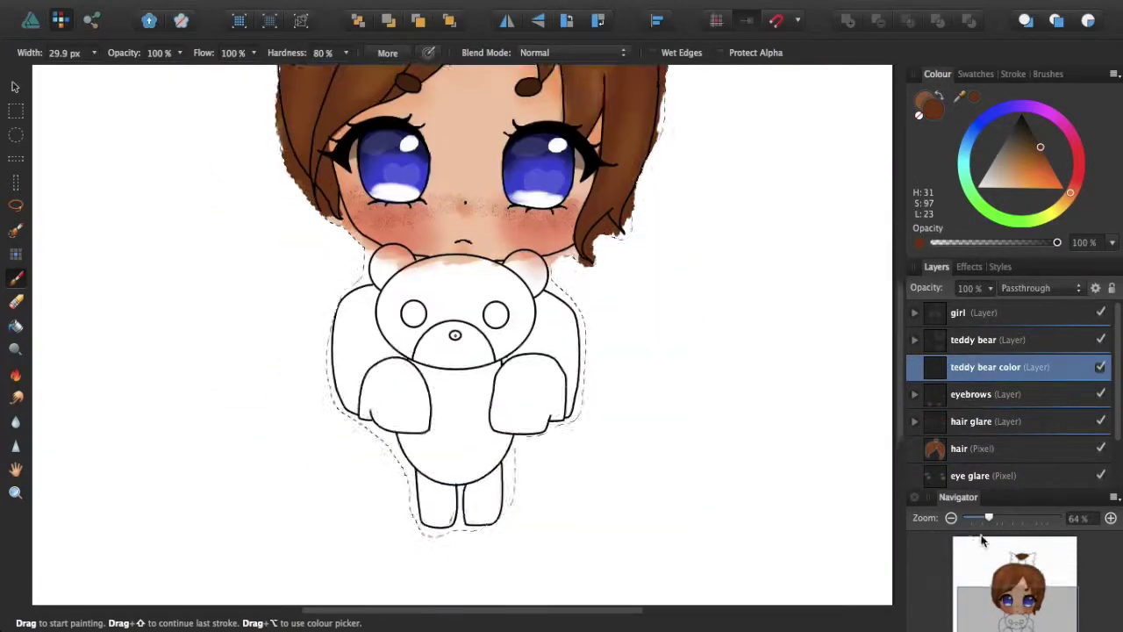
pyautogui.moveTo(989, 518); pyautogui.dragTo(1036, 518)
pyautogui.click(1018, 176)
pyautogui.moveTo(254, 176); pyautogui.dragTo(316, 140)
pyautogui.moveTo(264, 272)
pyautogui.mouseDown()
pyautogui.moveTo(368, 162)
pyautogui.moveTo(568, 189)
pyautogui.moveTo(248, 281)
pyautogui.moveTo(562, 299)
pyautogui.moveTo(364, 268)
pyautogui.moveTo(492, 246)
pyautogui.moveTo(474, 264)
pyautogui.mouseUp()
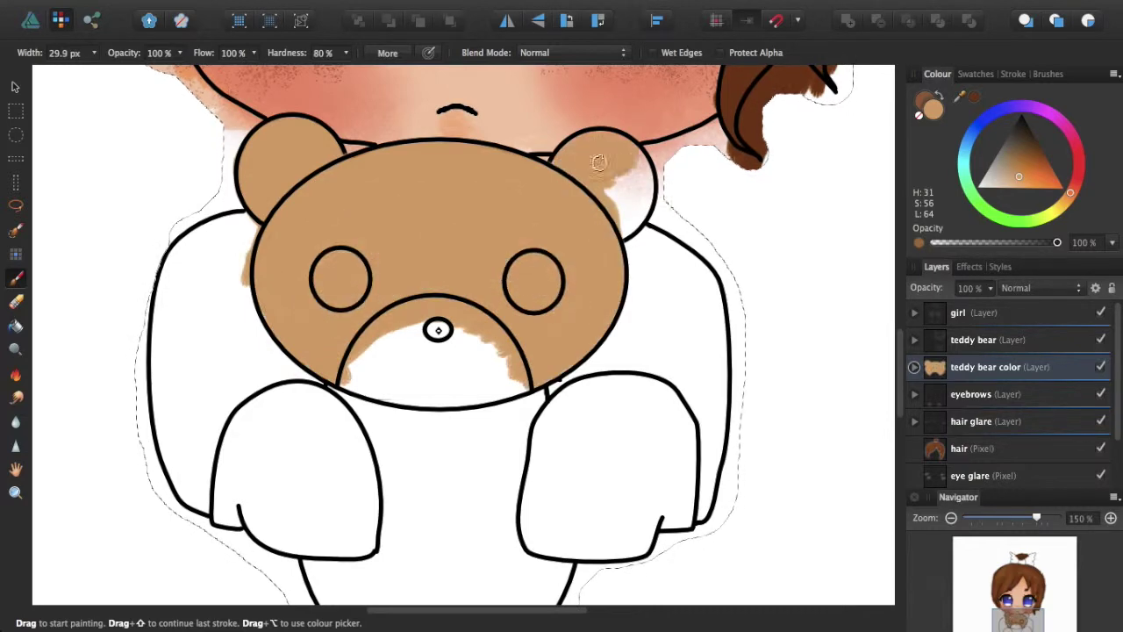
# Step: Paint the bear's body and legs tan, its muzzle pale beige, and its eyes and nose black with white eye highlights
pyautogui.moveTo(544, 394); pyautogui.dragTo(430, 452)
pyautogui.scroll(-2, 430, 452)
pyautogui.moveTo(439, 368)
pyautogui.mouseDown()
pyautogui.moveTo(389, 505)
pyautogui.moveTo(492, 504)
pyautogui.mouseUp()
pyautogui.scroll(-3, 558, 527)
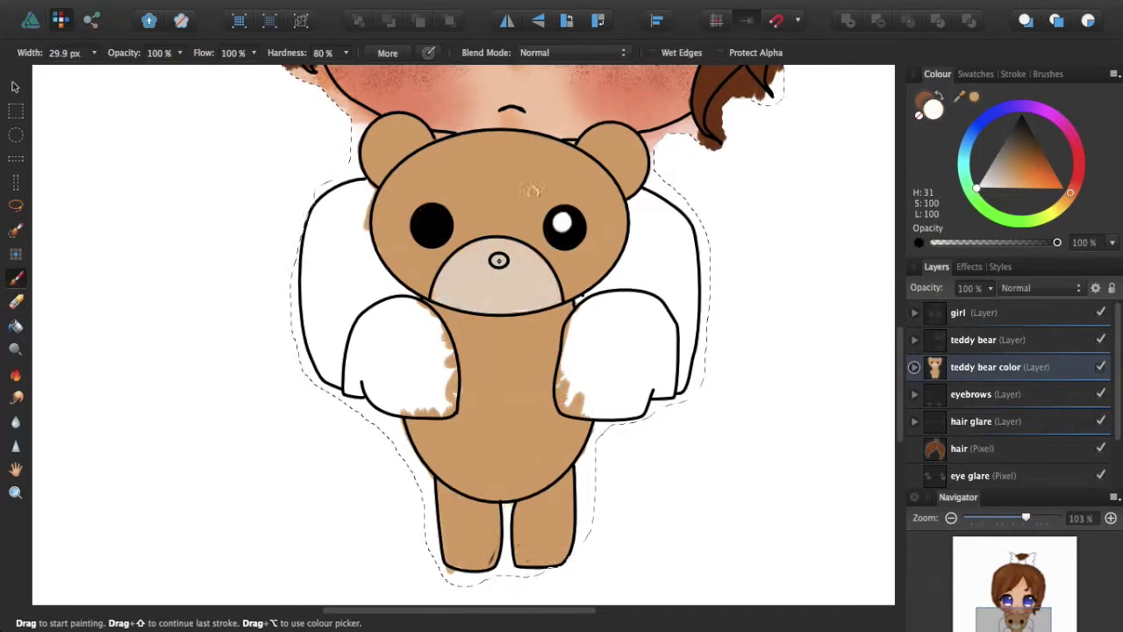
pyautogui.scroll(-3, 498, 260)
# Step: Add a layer named bear blush directly above teddy bear color
pyautogui.scroll(3, 500, 256)
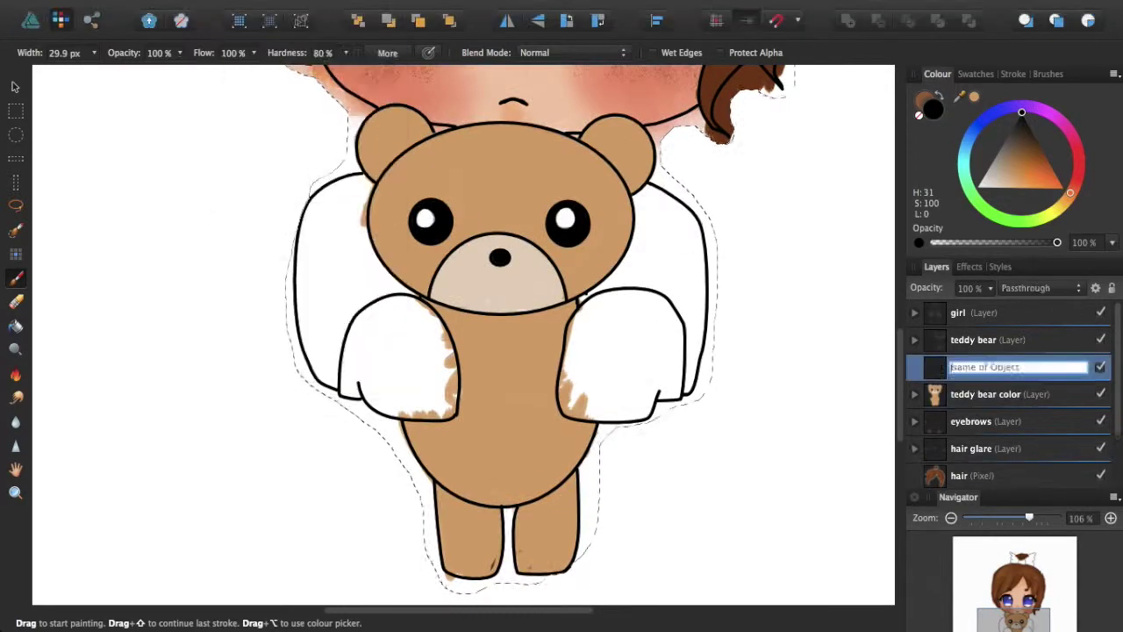
pyautogui.write('bear blush')
# Step: Try a reddish-brown blush stroke on one of the bear's cheeks and undo it
pyautogui.moveTo(1070, 192); pyautogui.dragTo(1073, 186)
pyautogui.moveTo(1021, 112); pyautogui.dragTo(1042, 156)
pyautogui.moveTo(553, 237); pyautogui.dragTo(592, 267)
pyautogui.press('super+z')
# Step: Paint pink blush (H 333, S 82, L 47) on both bear cheeks, erase it from the eyes and smudge it smooth
pyautogui.moveTo(1073, 186); pyautogui.dragTo(1056, 151)
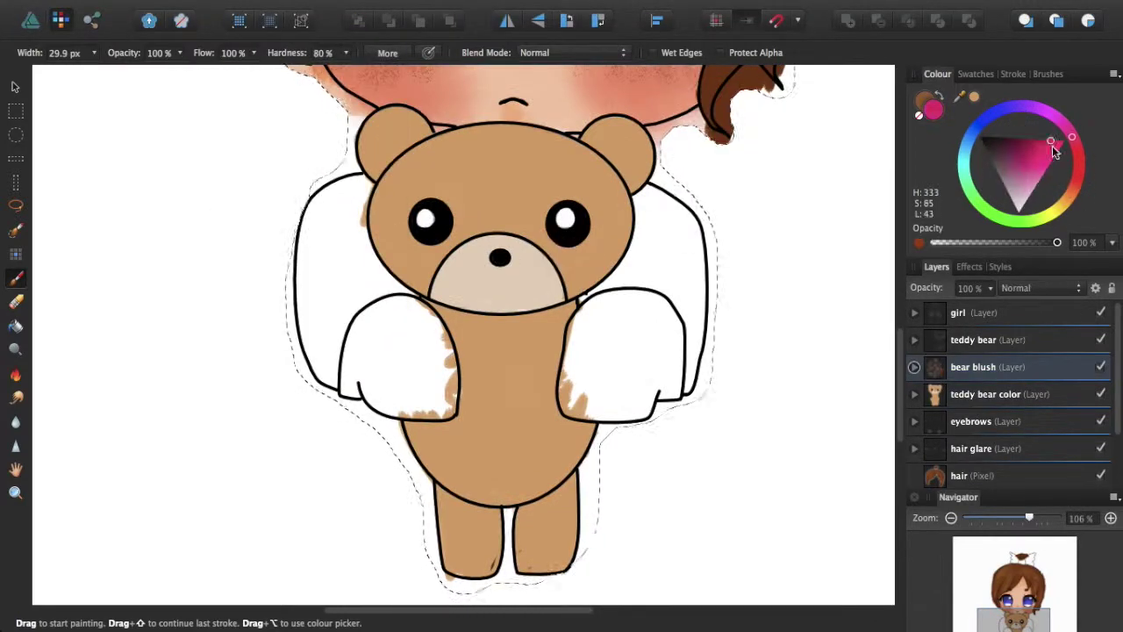
pyautogui.press('super+z')
pyautogui.click(588, 248)
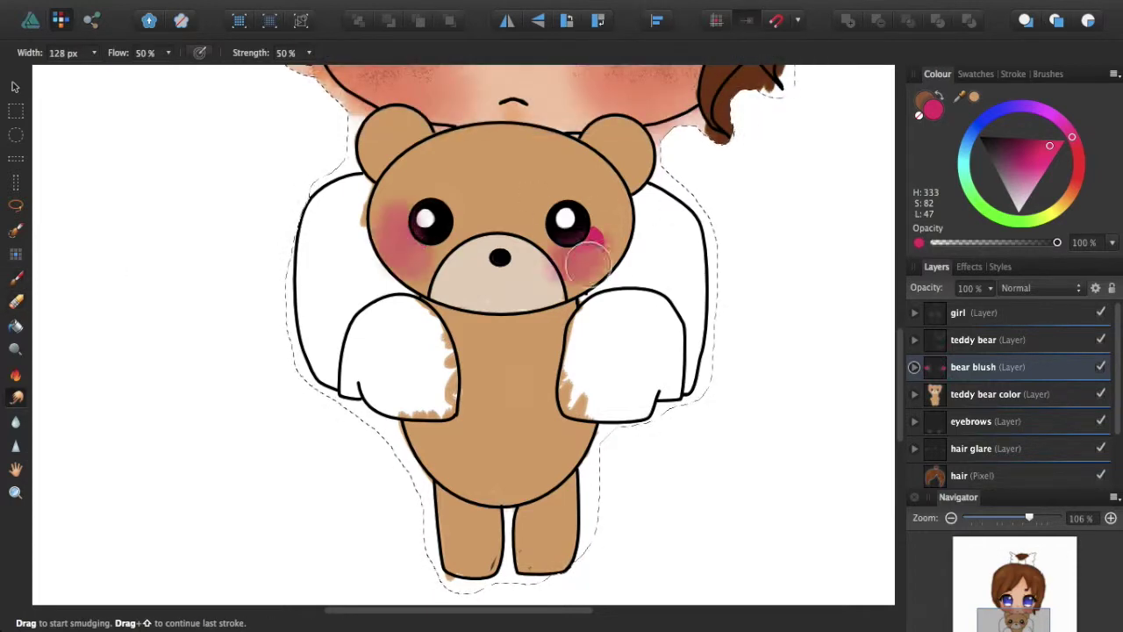
pyautogui.press('e')
pyautogui.click(568, 222)
pyautogui.press('r')
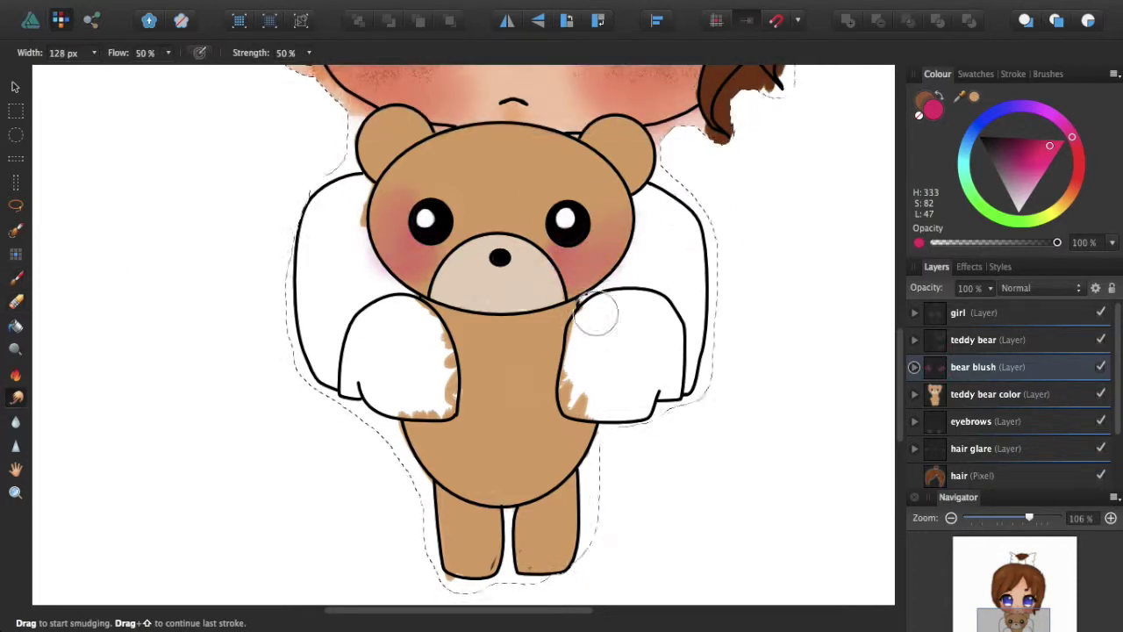
# Step: Shade the bear's body on the teddy bear color layer with the size 21 brush in darker tan (H 31, S 39, L 53) and smudge it
pyautogui.click(1048, 74)
pyautogui.click(1010, 184)
pyautogui.moveTo(399, 176); pyautogui.dragTo(430, 133)
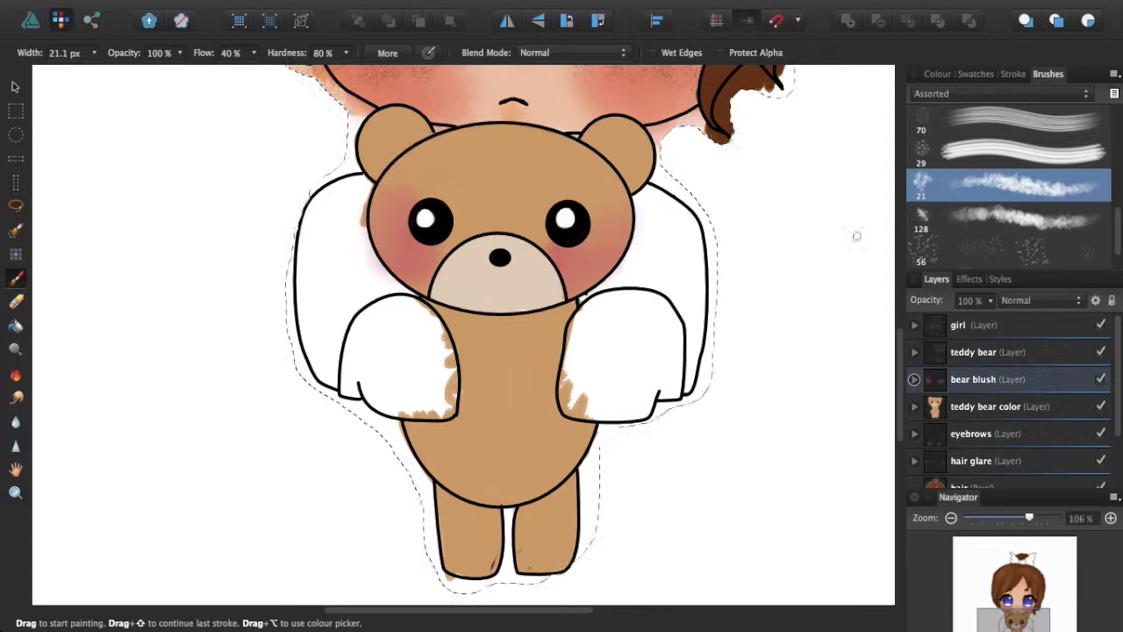
pyautogui.press('super+equal')
pyautogui.press('r')
pyautogui.click(1010, 220)
pyautogui.click(983, 406)
pyautogui.press('b')
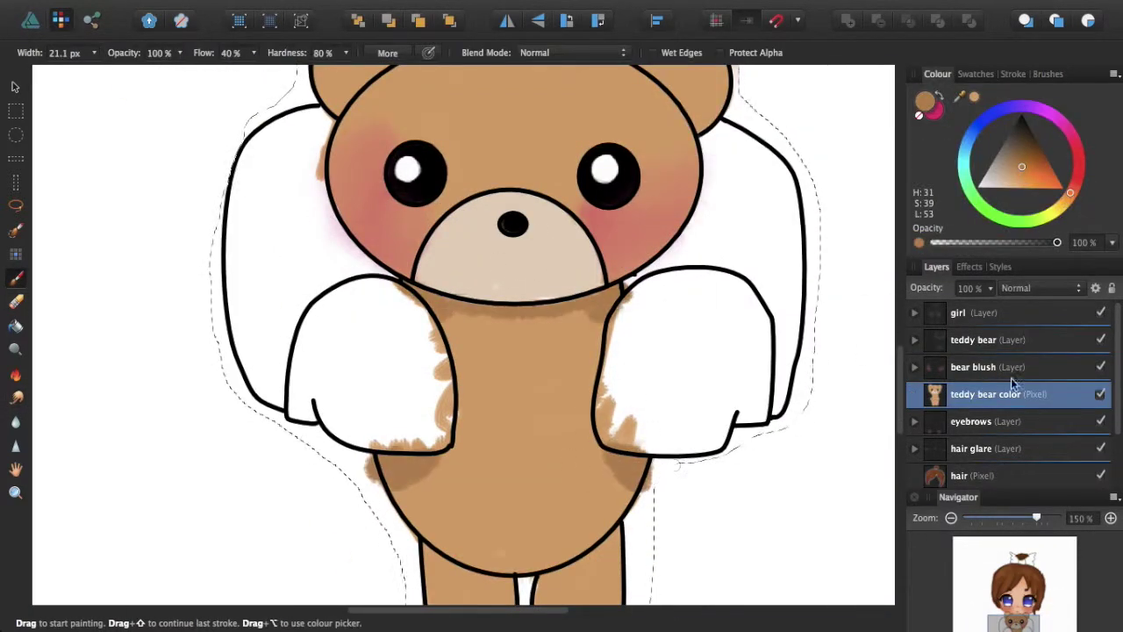
pyautogui.press('super+0')
pyautogui.press('r')
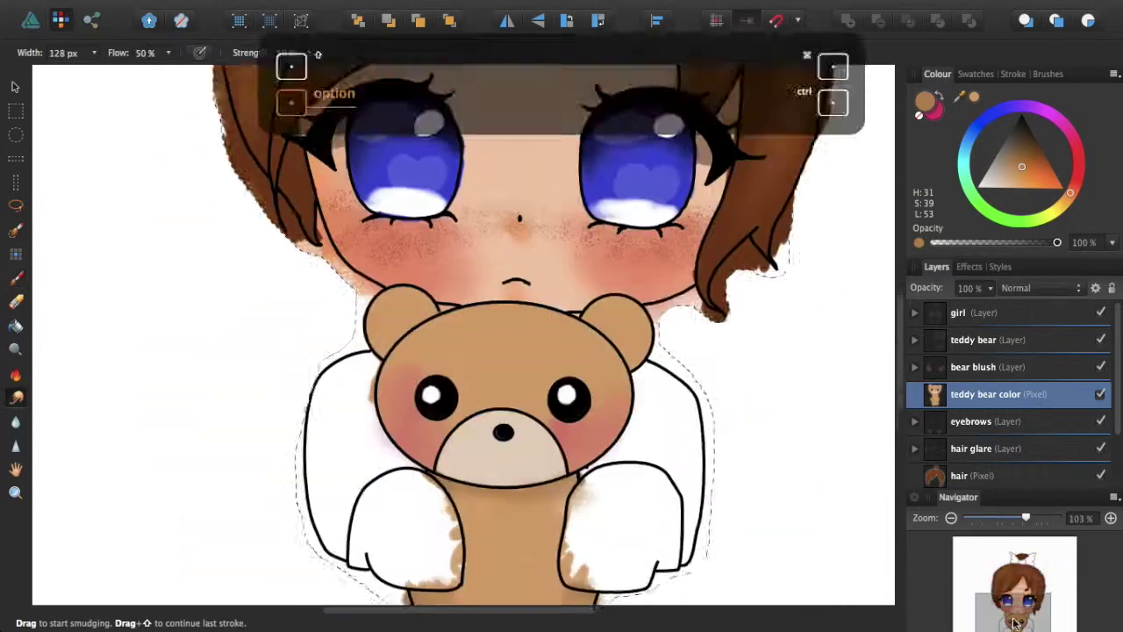
# Step: Add a layer named clothes and bow directly above bear blush
pyautogui.click(238, 8)
pyautogui.click(276, 213)
pyautogui.doubleClick(974, 367)
pyautogui.write('clothes and bow')
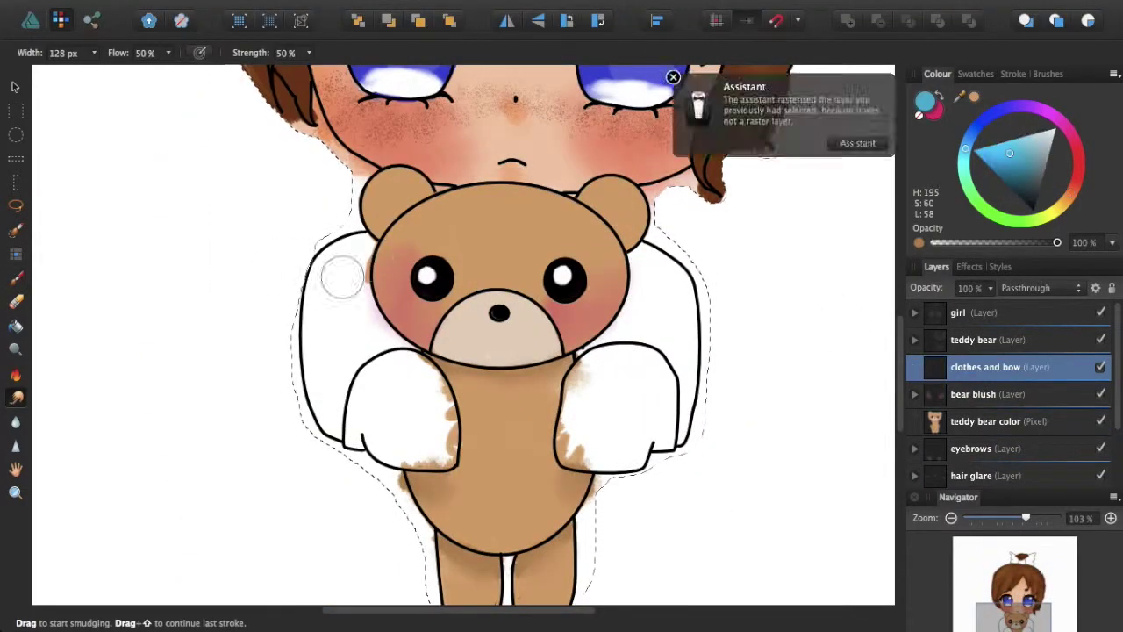
# Step: Paint the girl's sleeves blue (H 195, S 60, L 58) and add smudged darker blue shading (H 195, S 47, L 46)
pyautogui.moveTo(339, 276); pyautogui.dragTo(364, 235)
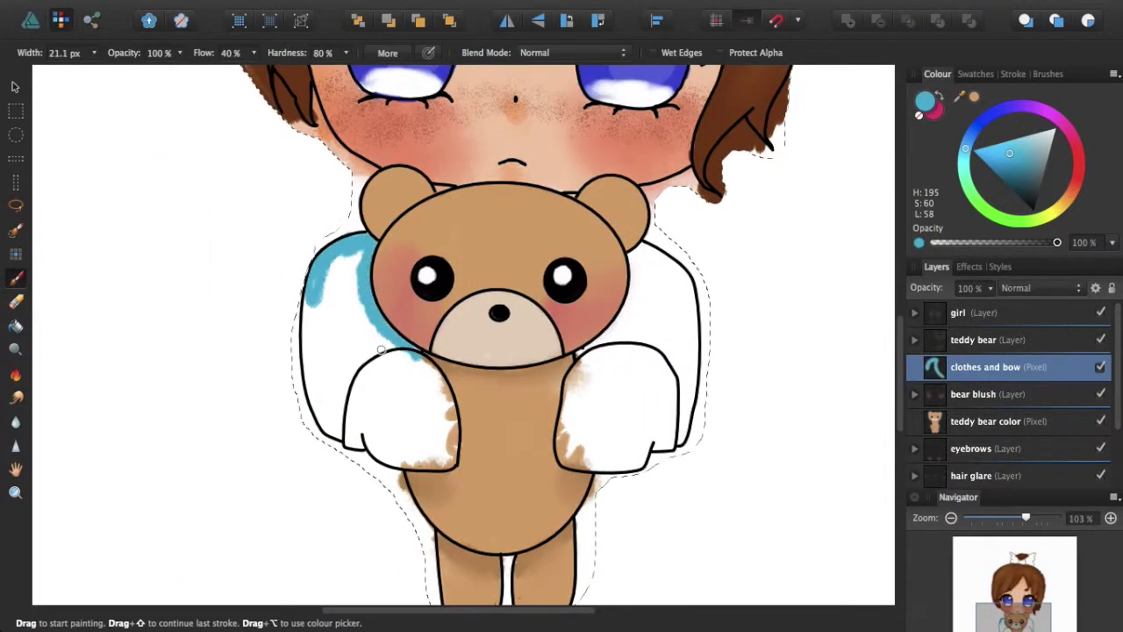
pyautogui.moveTo(334, 421)
pyautogui.mouseDown()
pyautogui.moveTo(386, 351)
pyautogui.moveTo(350, 406)
pyautogui.mouseUp()
pyautogui.click(1048, 74)
pyautogui.click(1009, 151)
pyautogui.moveTo(428, 402); pyautogui.dragTo(399, 422)
pyautogui.moveTo(591, 368); pyautogui.dragTo(586, 402)
pyautogui.moveTo(664, 430)
pyautogui.mouseDown()
pyautogui.moveTo(614, 368)
pyautogui.moveTo(665, 302)
pyautogui.mouseUp()
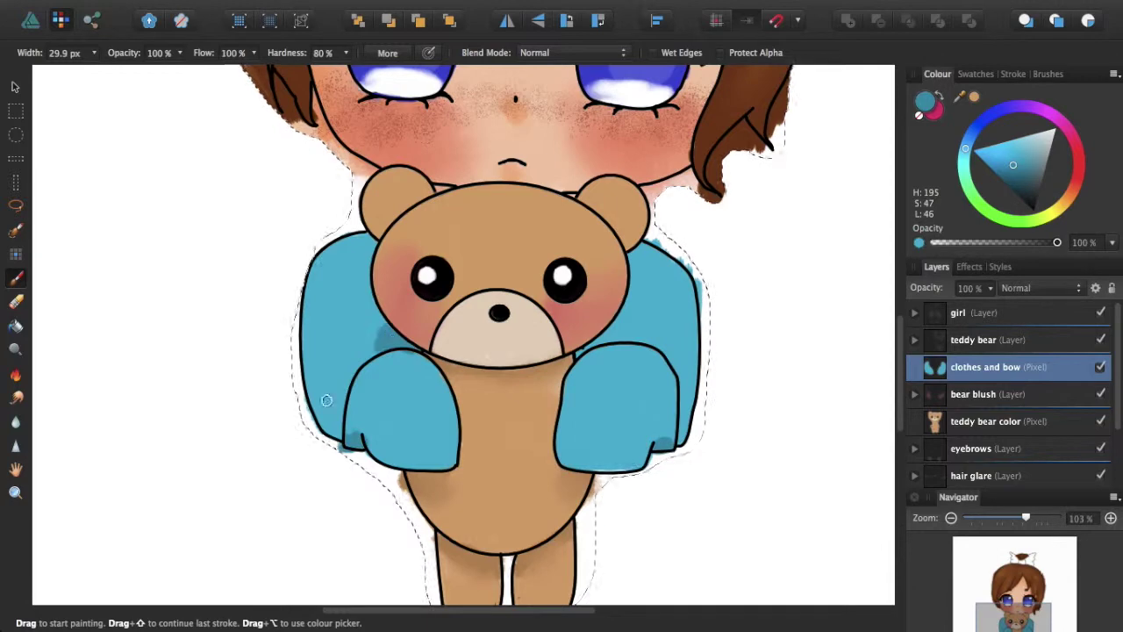
pyautogui.click(14, 397)
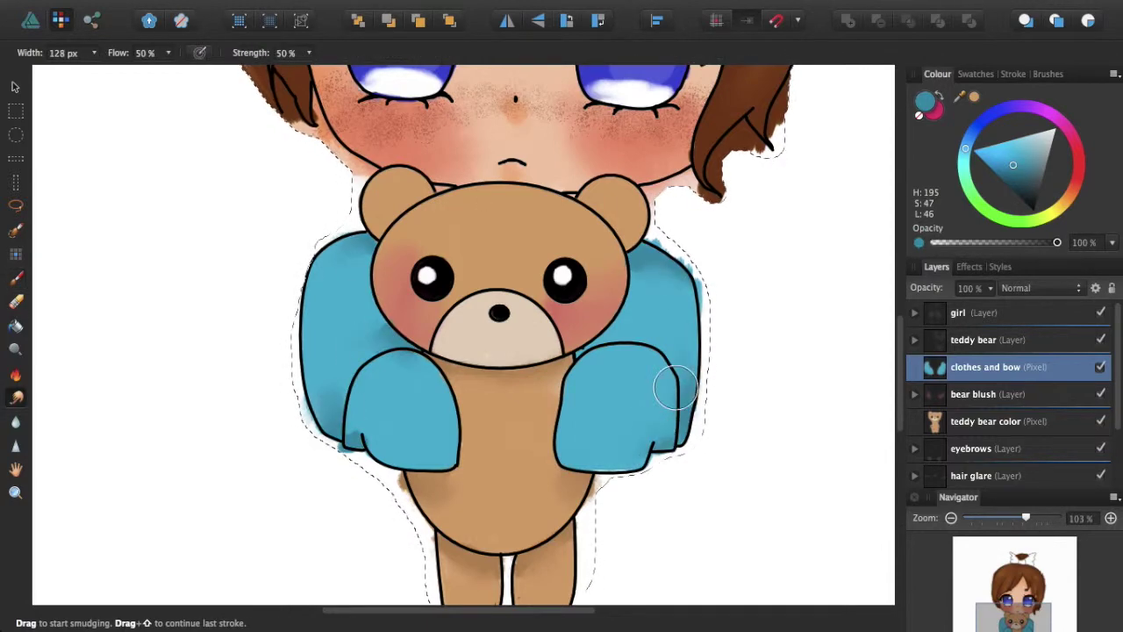
# Step: Paint the hair bow dark teal on the clothes and bow layer, with a slightly bluer centre knot
pyautogui.scroll(10, 676, 386)
pyautogui.press('b')
pyautogui.click(373, 143)
pyautogui.moveTo(457, 236)
pyautogui.mouseDown()
pyautogui.moveTo(445, 202)
pyautogui.moveTo(558, 177)
pyautogui.mouseUp()
pyautogui.moveTo(633, 254)
pyautogui.mouseDown()
pyautogui.moveTo(617, 283)
pyautogui.moveTo(589, 263)
pyautogui.moveTo(477, 251)
pyautogui.moveTo(507, 263)
pyautogui.mouseUp()
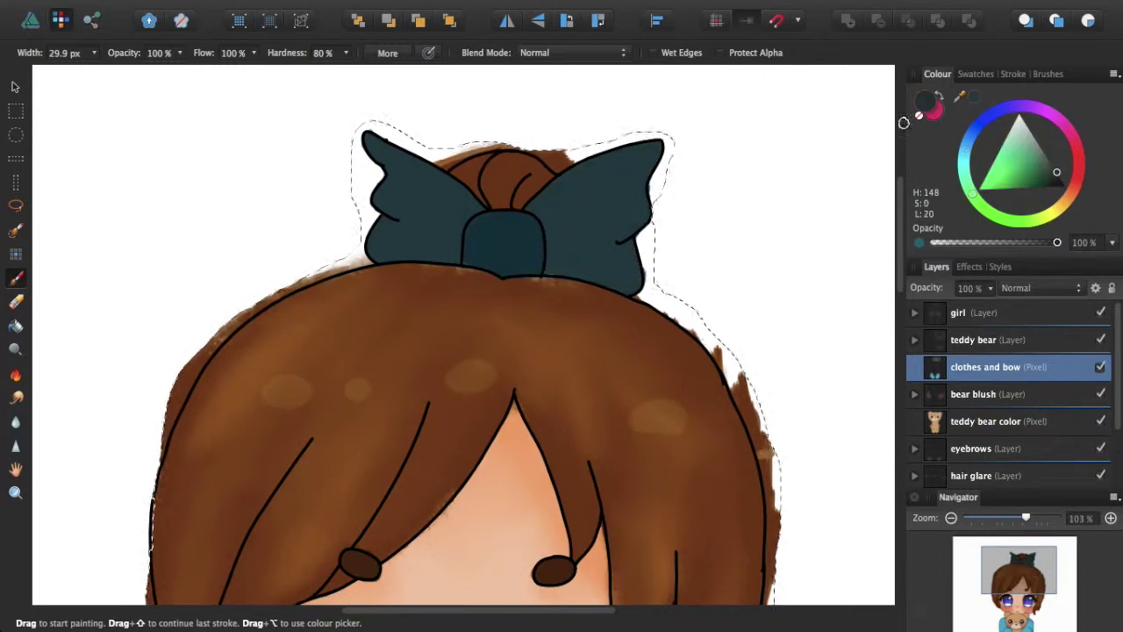
# Step: Cover the bow with light speckles using the size 56 texture brush and erase the speckles outside its outline
pyautogui.keyDown('alt'); pyautogui.click(342, 189); pyautogui.keyUp('alt')
pyautogui.click(404, 180)
pyautogui.click(1048, 74)
pyautogui.click(1009, 252)
pyautogui.moveTo(614, 193)
pyautogui.mouseDown()
pyautogui.moveTo(427, 190)
pyautogui.moveTo(494, 256)
pyautogui.moveTo(404, 167)
pyautogui.mouseUp()
pyautogui.press('e')
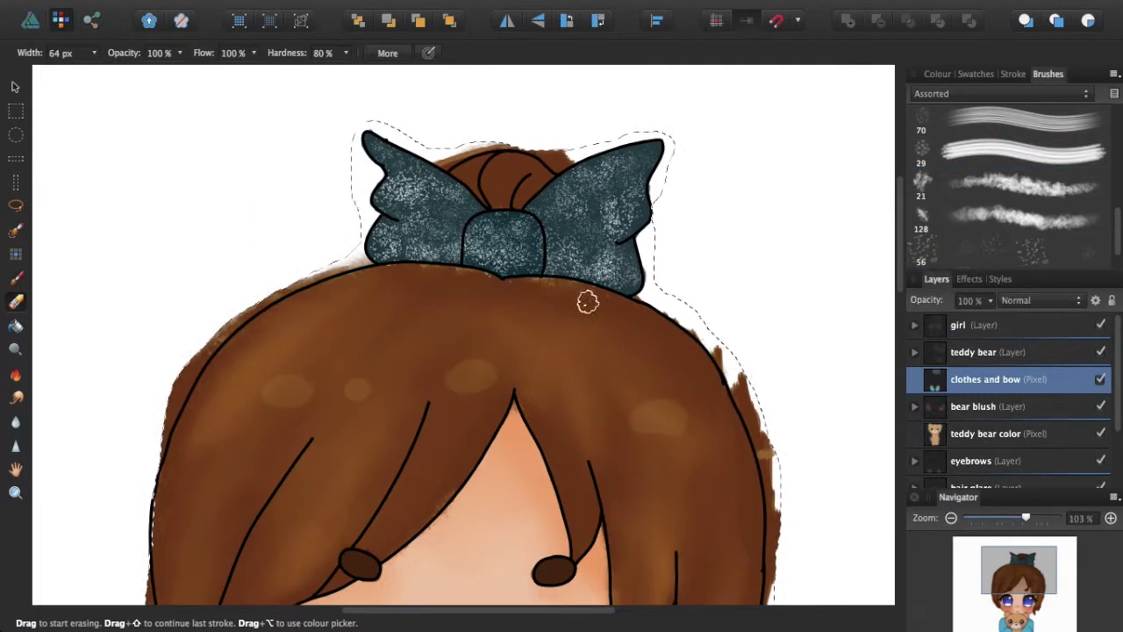
# Step: Add light speckles to both blue sleeves with the size 56 texture brush and erase the paint outside their outlines
pyautogui.scroll(-5, 491, 351)
pyautogui.scroll(5, 492, 351)
pyautogui.press('b')
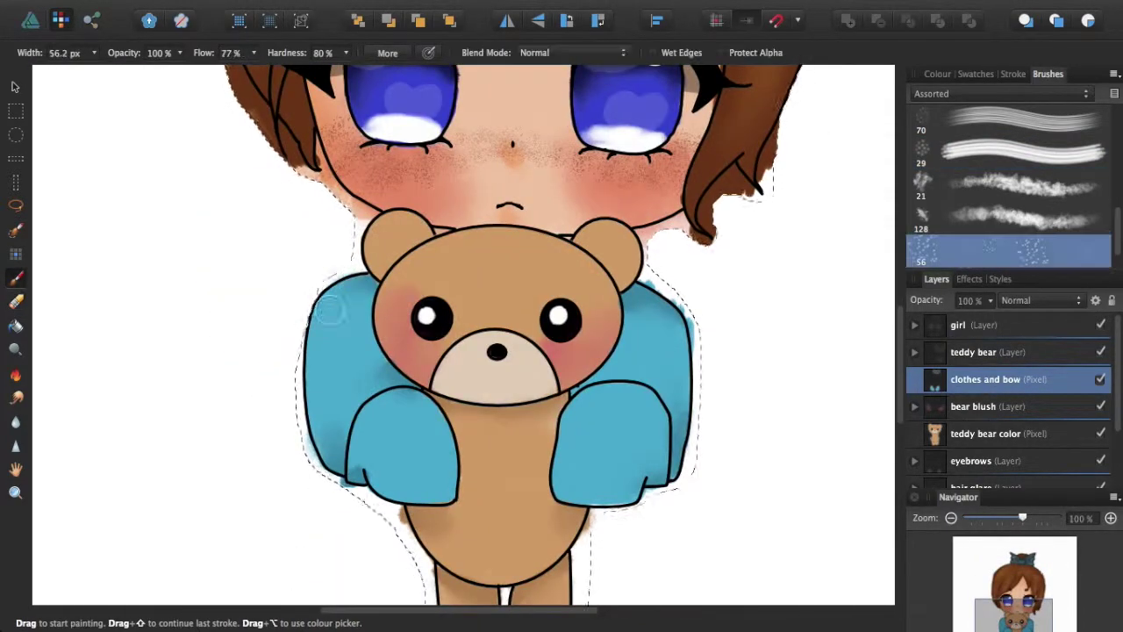
pyautogui.moveTo(565, 487); pyautogui.dragTo(632, 359)
pyautogui.press('e')
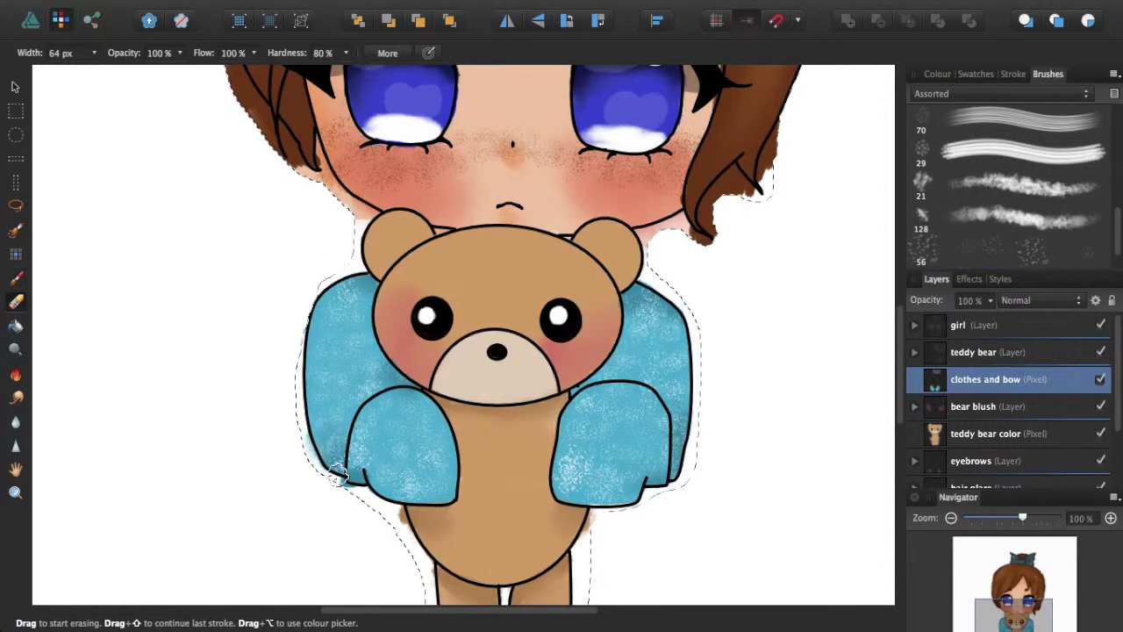
# Step: Erase the tan paint that spills outside the outline of the bear's body and legs
pyautogui.keyDown('super'); pyautogui.click(515, 439); pyautogui.keyUp('super')
pyautogui.scroll(3, 589, 537)
pyautogui.scroll(-5, 539, 539)
pyautogui.press('b')
pyautogui.press('e')
# Step: Erase the brown paint outside the hair outline on the hair layer, along both sides of the head
pyautogui.scroll(3, 595, 190)
pyautogui.keyDown('super'); pyautogui.click(595, 190); pyautogui.keyUp('super')
pyautogui.keyDown('super'); pyautogui.click(596, 188); pyautogui.keyUp('super')
pyautogui.scroll(8, 618, 184)
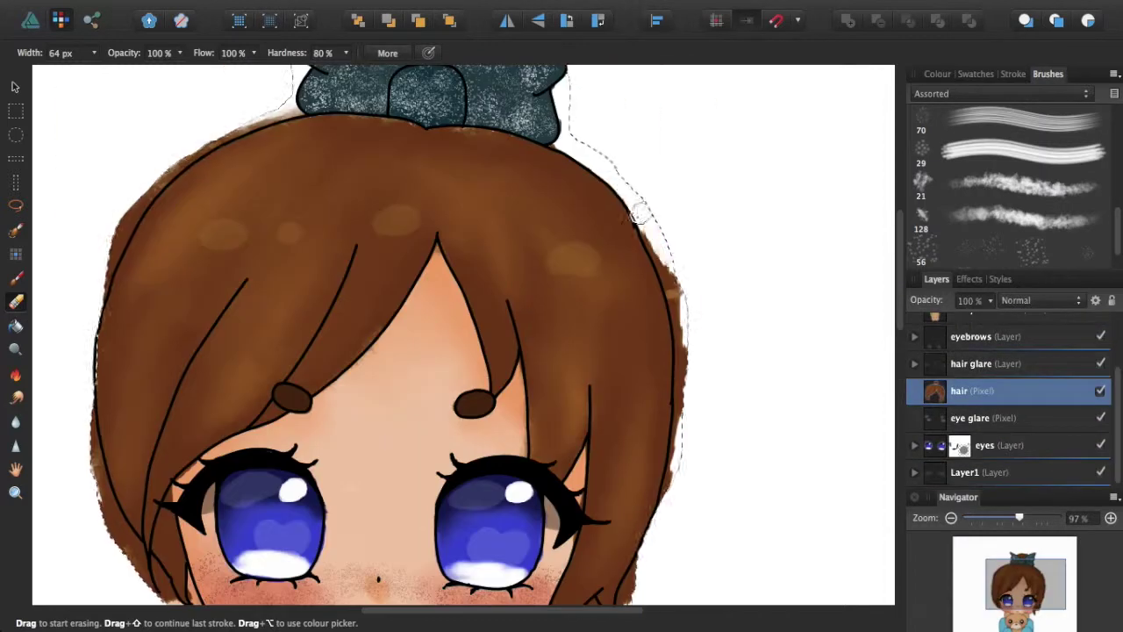
pyautogui.scroll(-5, 689, 428)
pyautogui.moveTo(602, 268); pyautogui.dragTo(570, 329)
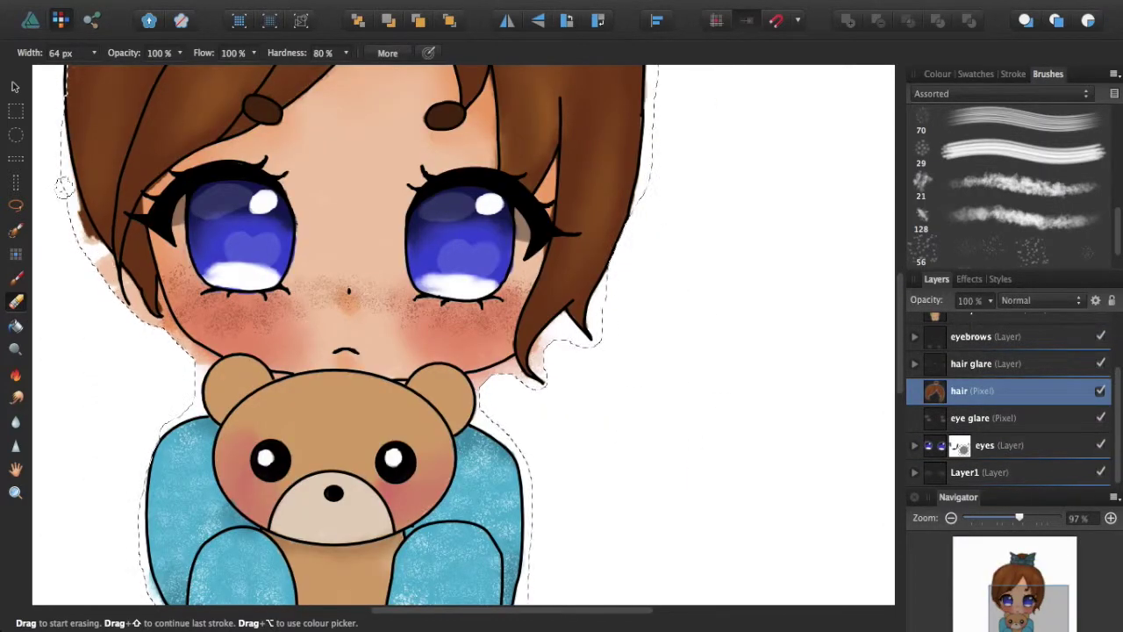
pyautogui.scroll(5, 279, 322)
pyautogui.hscroll(-3, 279, 322)
pyautogui.scroll(5, 279, 322)
# Step: Erase the stray blush, skin and hair colour outside the outline around the lower hair strands and cheeks on their layers
pyautogui.scroll(-10, 279, 322)
pyautogui.hscroll(2, 279, 322)
pyautogui.scroll(-3, 1110, 425)
pyautogui.click(1000, 406)
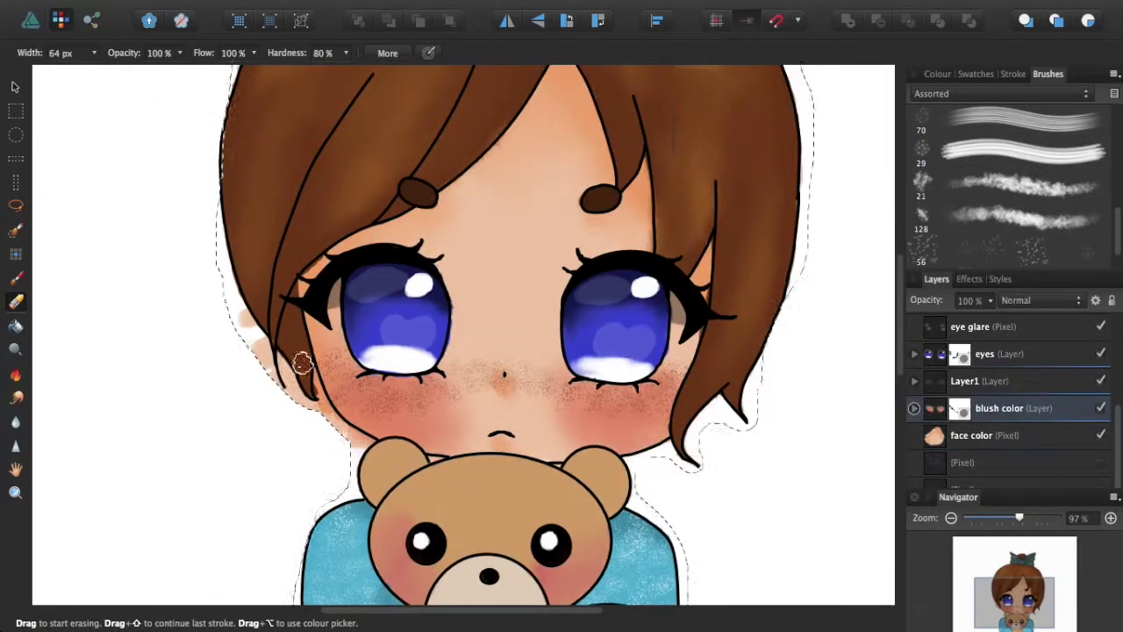
pyautogui.click(983, 436)
pyautogui.click(971, 324)
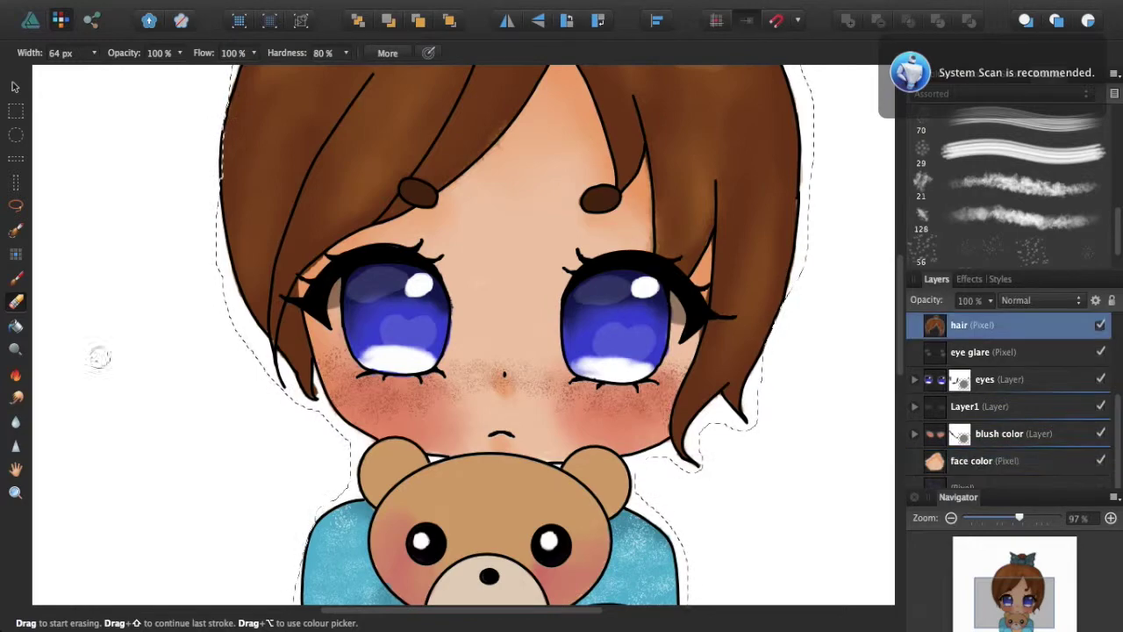
# Step: Clean up the remaining stray paint at the sleeve edges on the clothes and bow layer using a size 7 eraser
pyautogui.click(1009, 198)
pyautogui.scroll(-5, 526, 351)
pyautogui.scroll(3, 1009, 394)
pyautogui.click(986, 366)
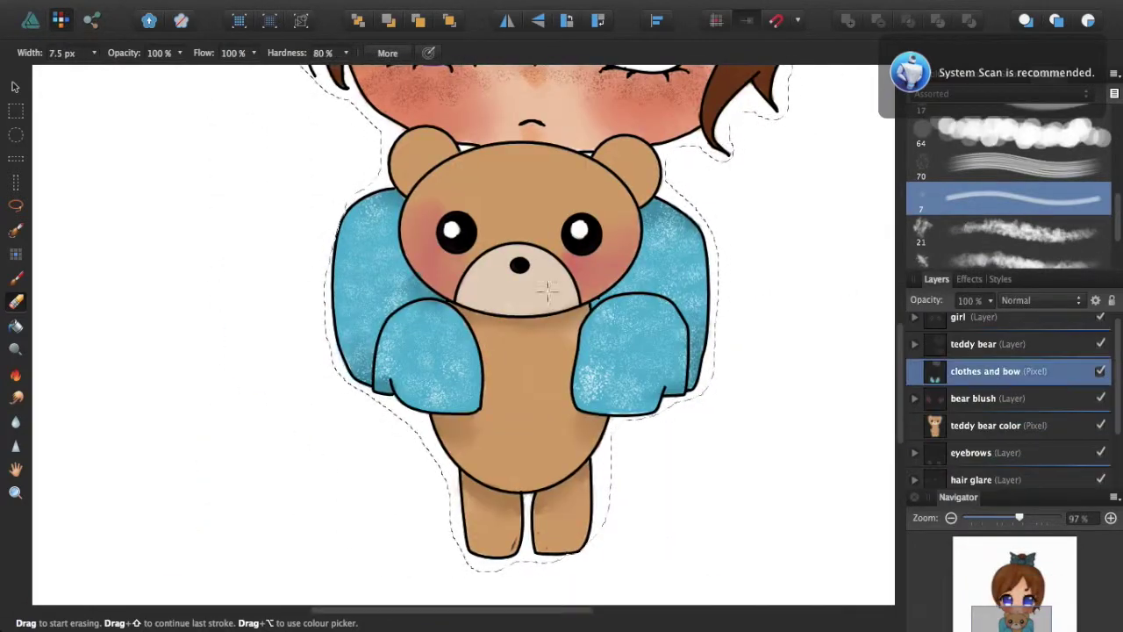
pyautogui.scroll(-3, 93, 249)
# Step: Add a new layer and draw a large pink ellipse (H 333, S 82, L 47) over the whole figure
pyautogui.press('w')
pyautogui.press('l')
pyautogui.click(243, 9)
pyautogui.click(264, 211)
pyautogui.moveTo(263, 92)
pyautogui.mouseDown()
pyautogui.moveTo(261, 426)
pyautogui.moveTo(548, 530)
pyautogui.moveTo(619, 476)
pyautogui.mouseUp()
pyautogui.press('v')
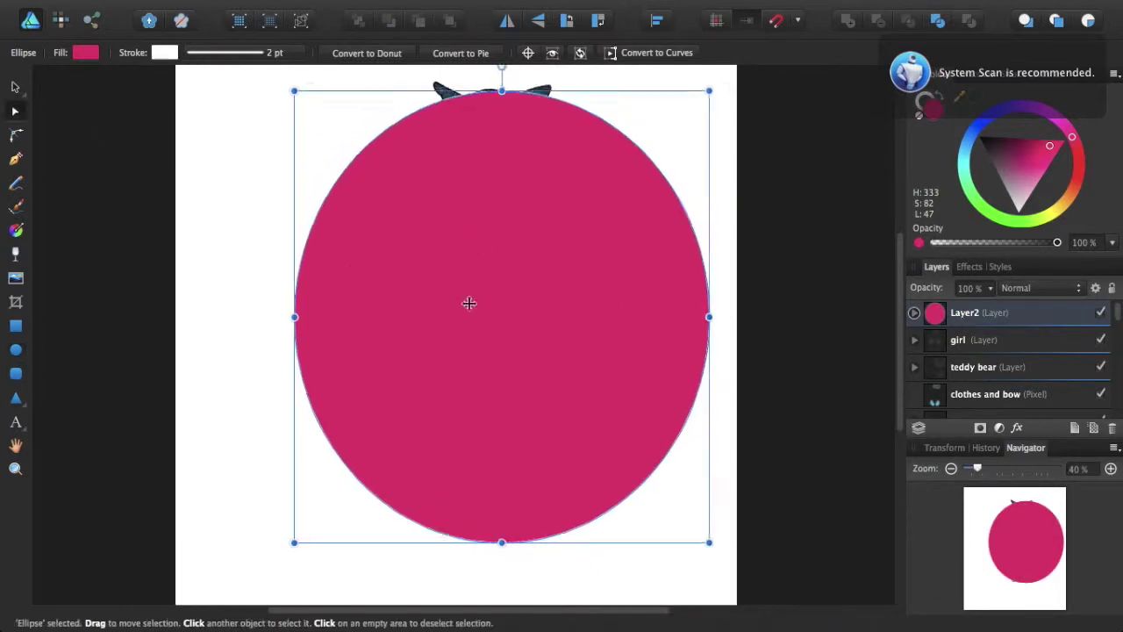
# Step: Centre the pink ellipse on the figure, send it behind all other layers and deselect it
pyautogui.moveTo(466, 301); pyautogui.dragTo(414, 308)
pyautogui.press('super+shift+bracketleft')
pyautogui.press('super+d')
pyautogui.press('super+minus')
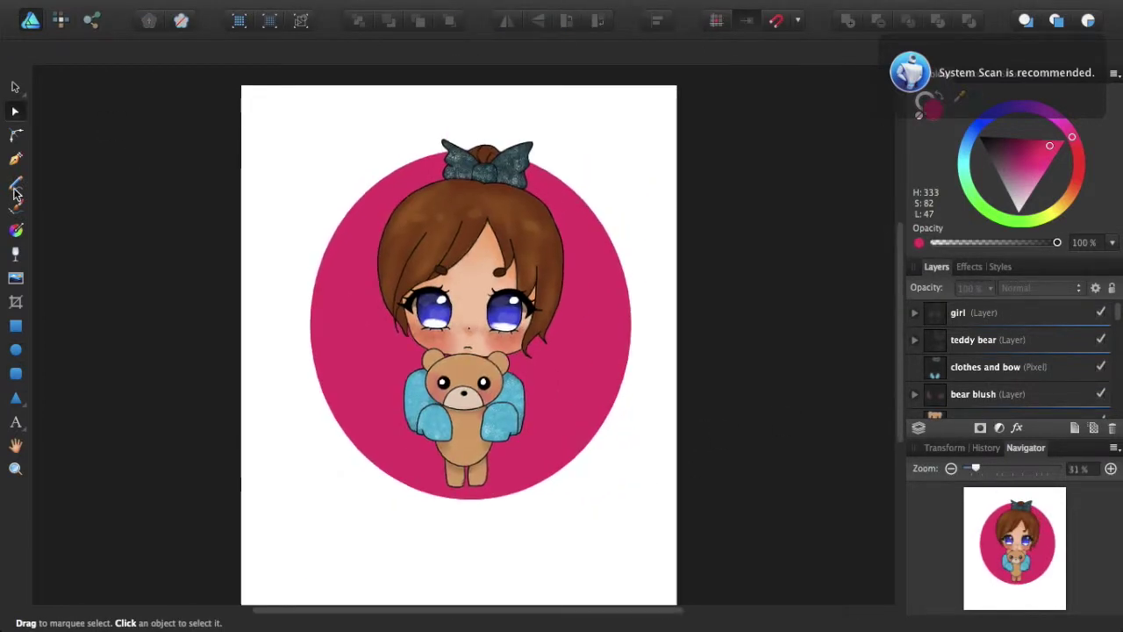
# Step: Try the artist's signature as artistic text in Arial near the circle's lower edge and enlarge it
pyautogui.click(15, 422)
pyautogui.click(242, 9)
pyautogui.click(446, 115)
pyautogui.write('CarrieA')
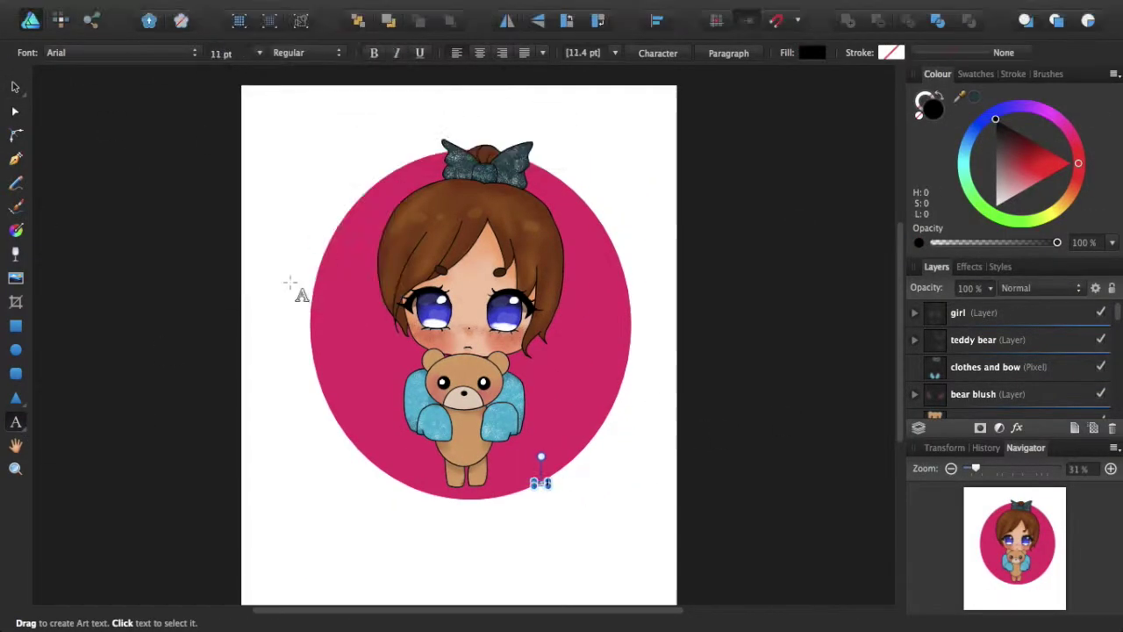
pyautogui.moveTo(552, 477); pyautogui.dragTo(586, 486)
pyautogui.click(242, 8)
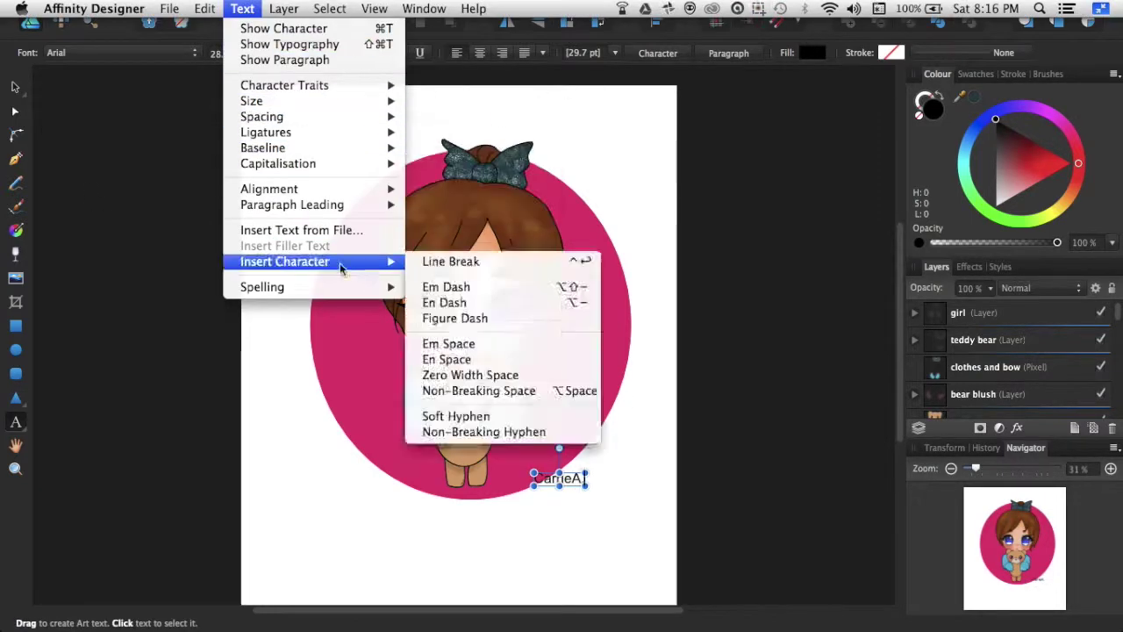
pyautogui.click(354, 50)
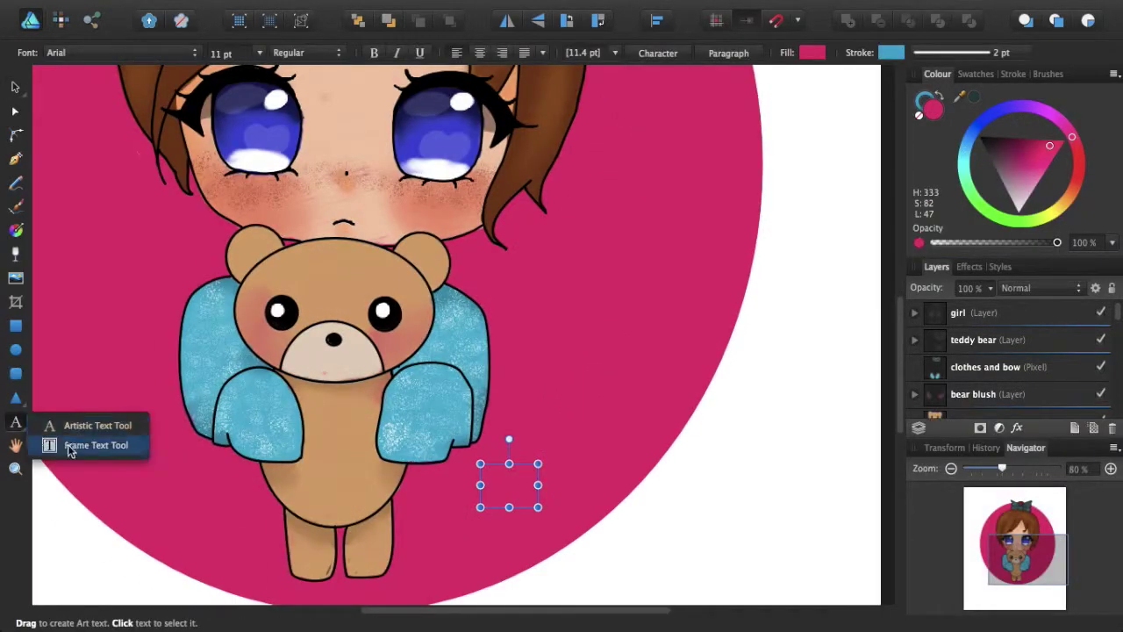
# Step: Open the character settings and place the artist's short signature as artistic text on the circle beside the bear
pyautogui.click(240, 8)
pyautogui.click(763, 115)
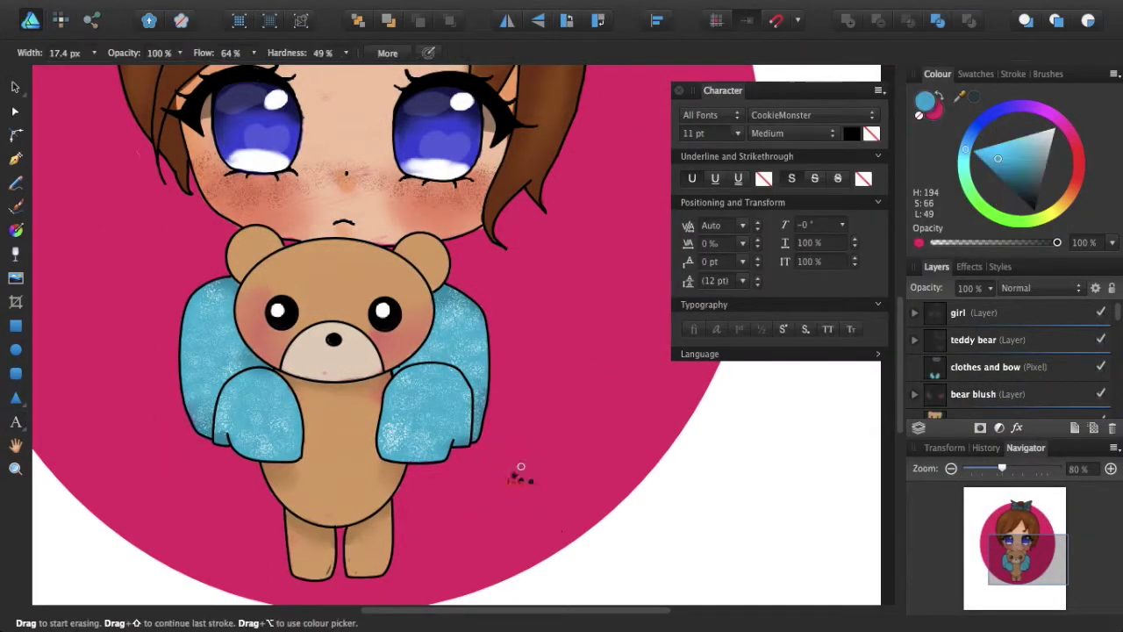
pyautogui.moveTo(565, 488); pyautogui.dragTo(602, 474)
pyautogui.moveTo(517, 452); pyautogui.dragTo(597, 452)
# Step: Set the signature's font to Avenir Next Condensed and finish editing the text
pyautogui.click(813, 115)
pyautogui.scroll(-5, 790, 439)
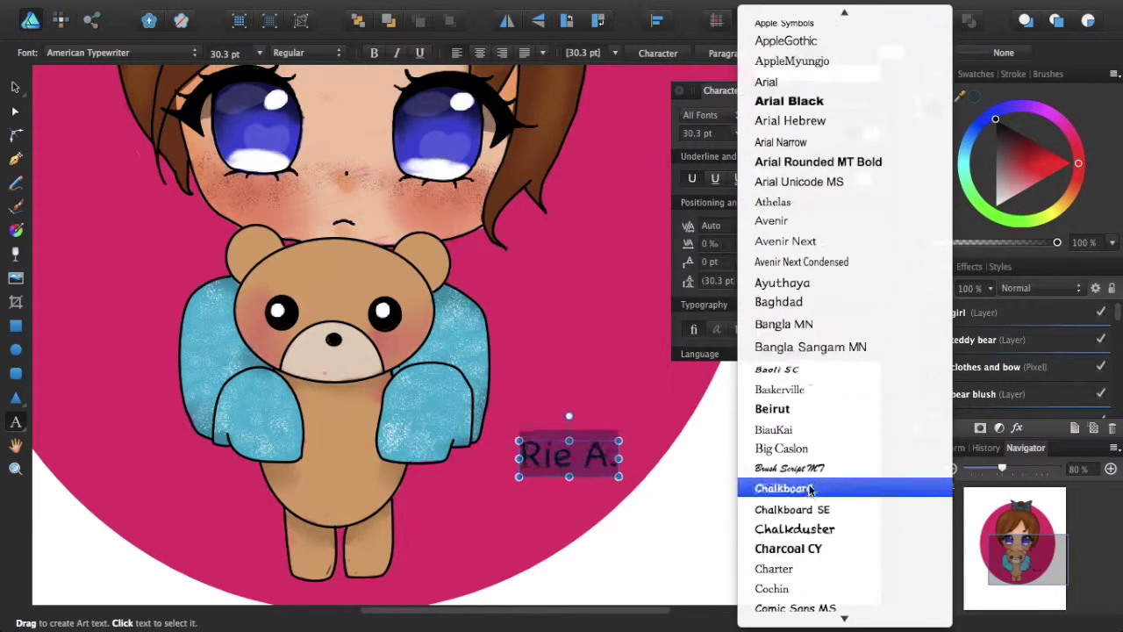
pyautogui.click(795, 261)
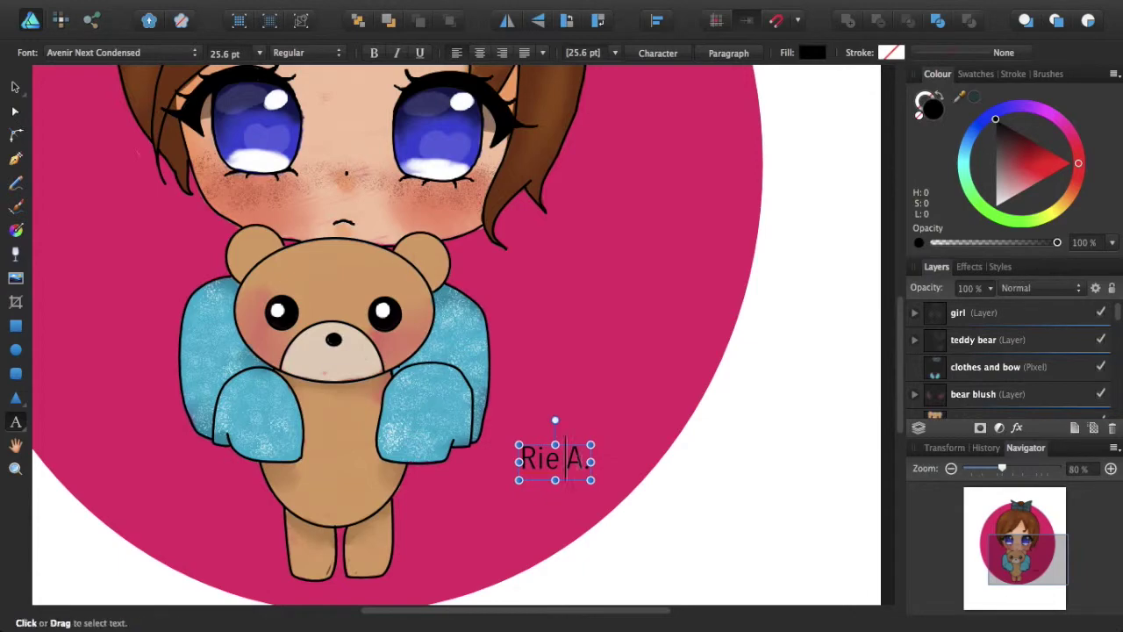
pyautogui.press('Escape')
pyautogui.press('super+0')
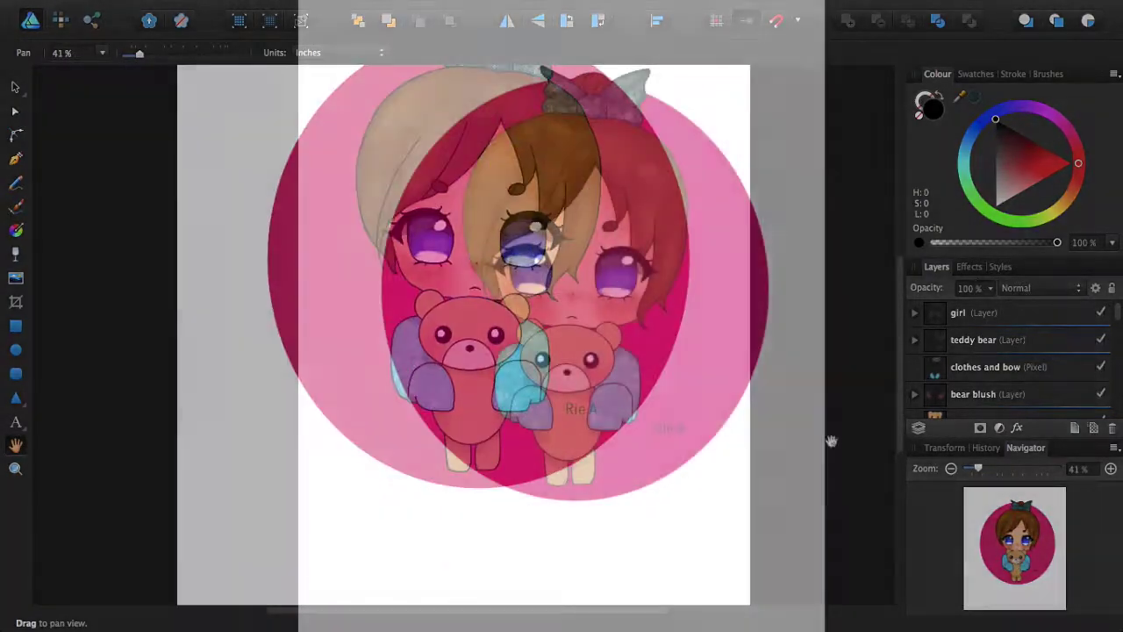